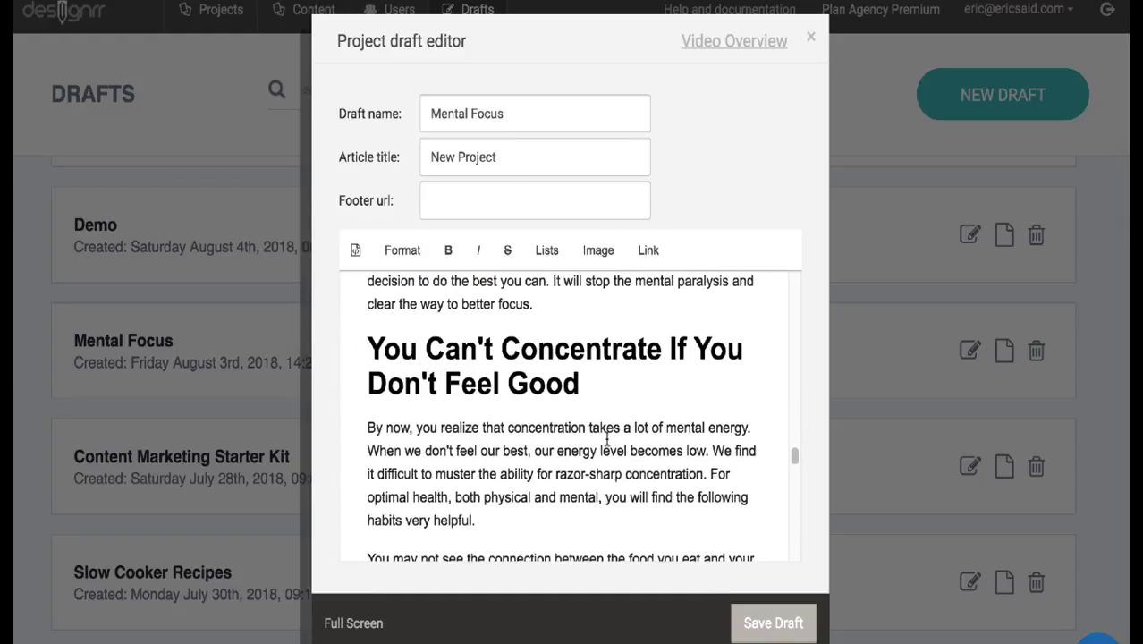
Review the remaining text of the Mental Focus draft and save the draft.
{"action": "scroll", "coordinate": [607, 437], "scroll_direction": "down", "scroll_amount": 10}
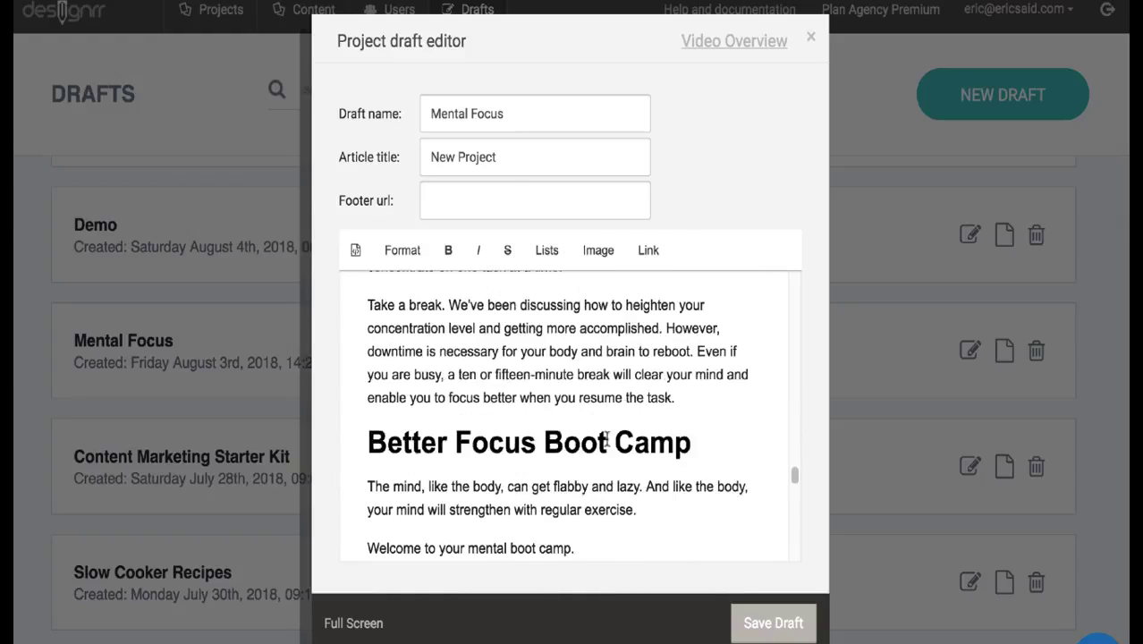
{"action": "scroll", "coordinate": [606, 439], "scroll_direction": "down", "scroll_amount": 15}
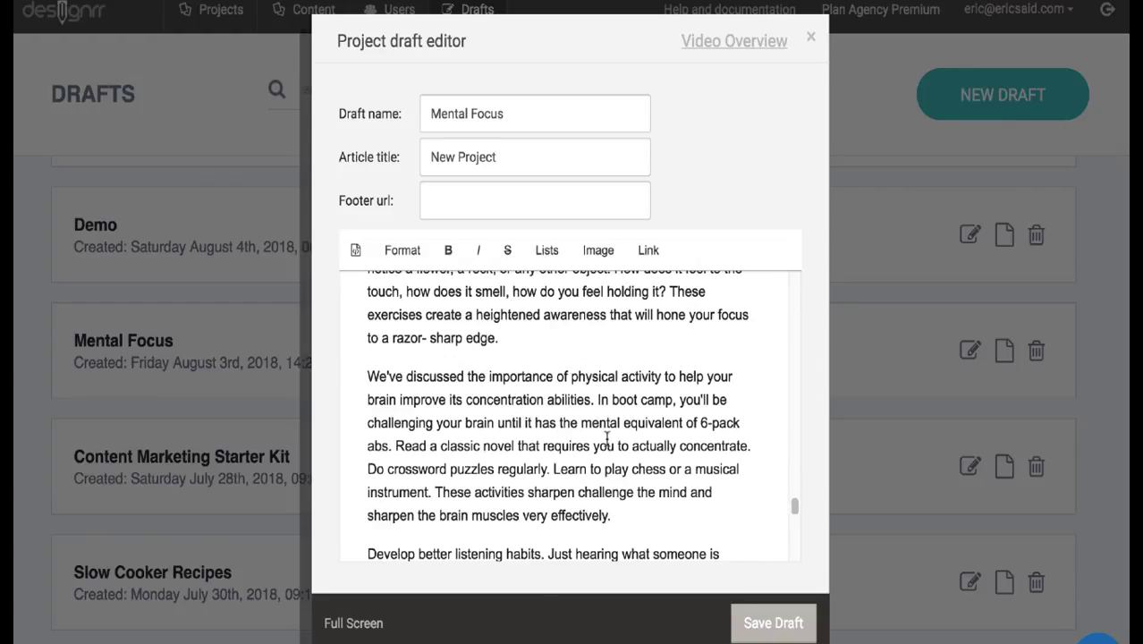
{"action": "scroll", "coordinate": [606, 438], "scroll_direction": "down", "scroll_amount": 10}
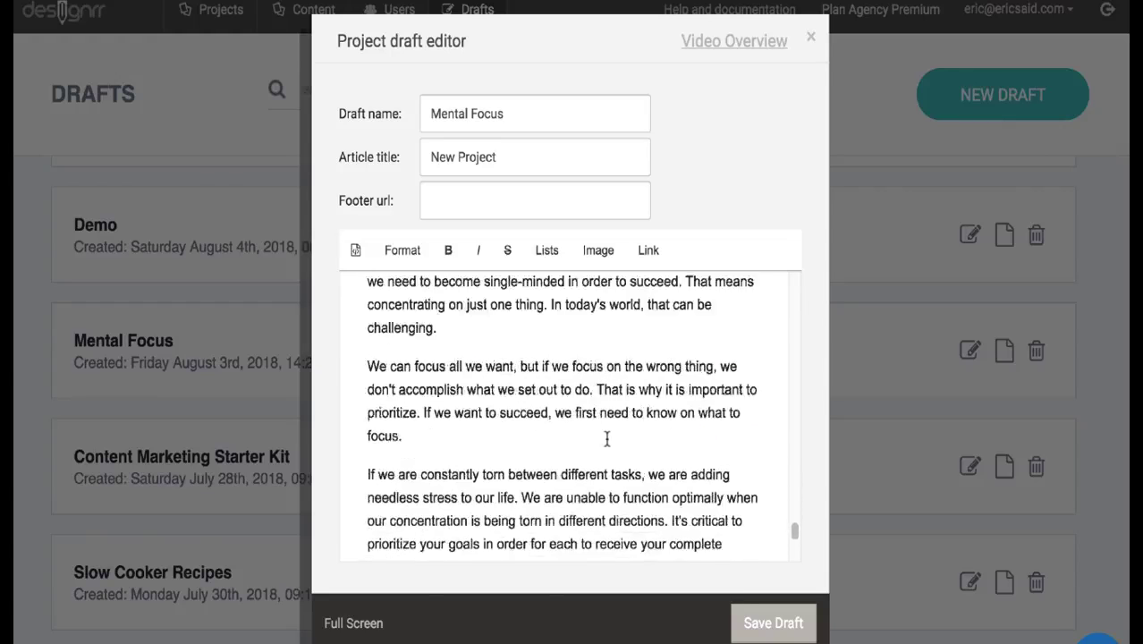
{"action": "left_click", "coordinate": [781, 624]}
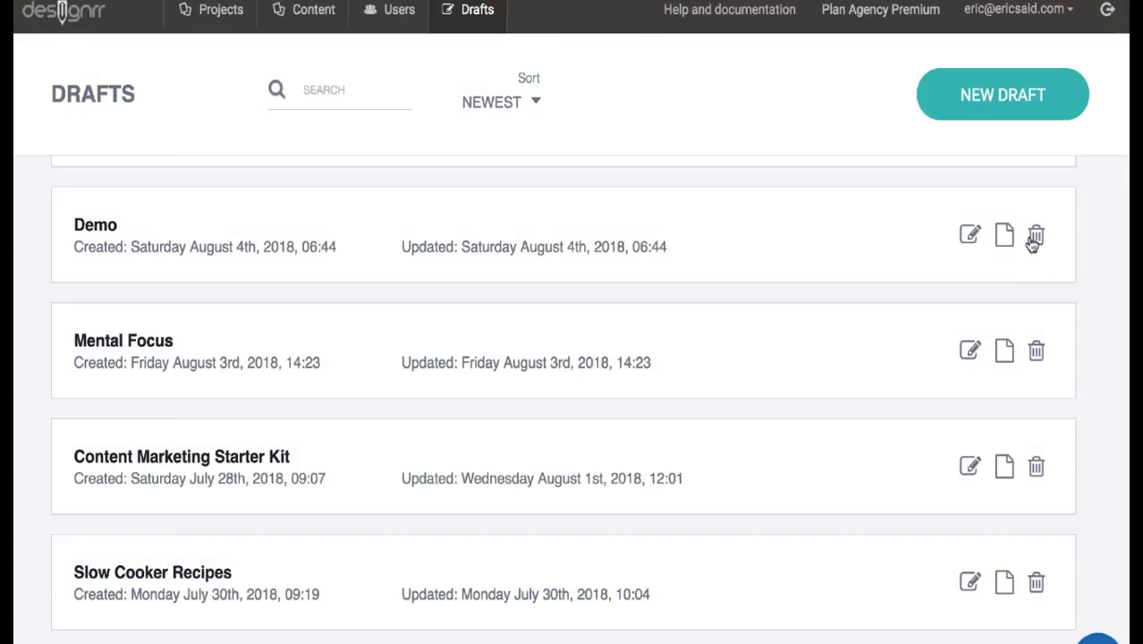
Start a new project from the Mental Focus draft, filter the templates with "sy" and choose the Sydney template.
{"action": "left_click", "coordinate": [1005, 353]}
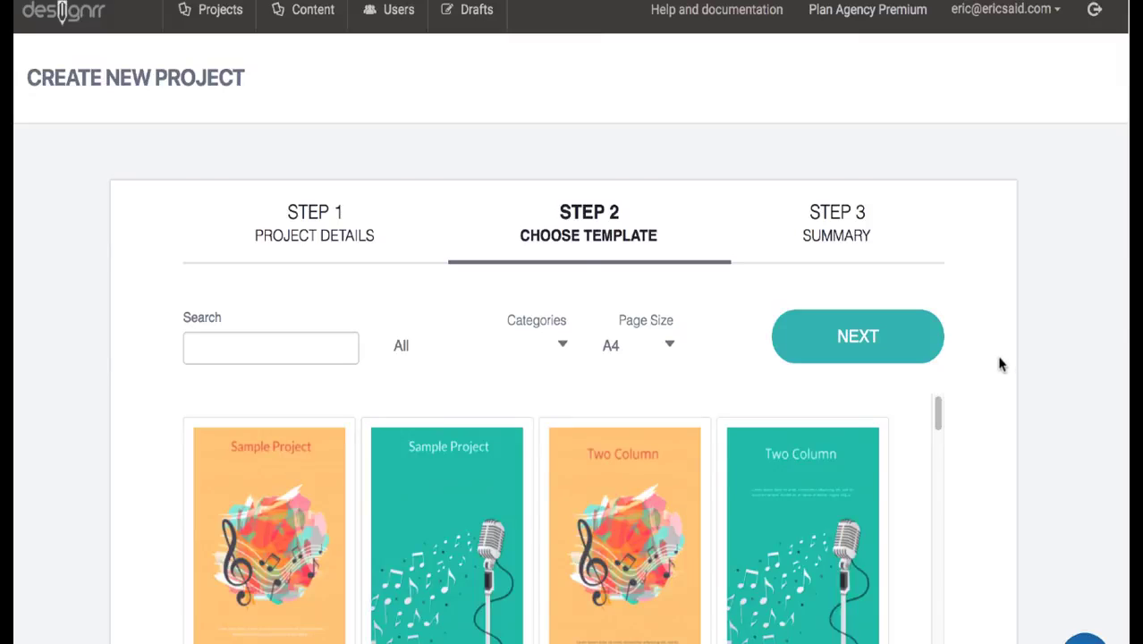
{"action": "left_click", "coordinate": [251, 350]}
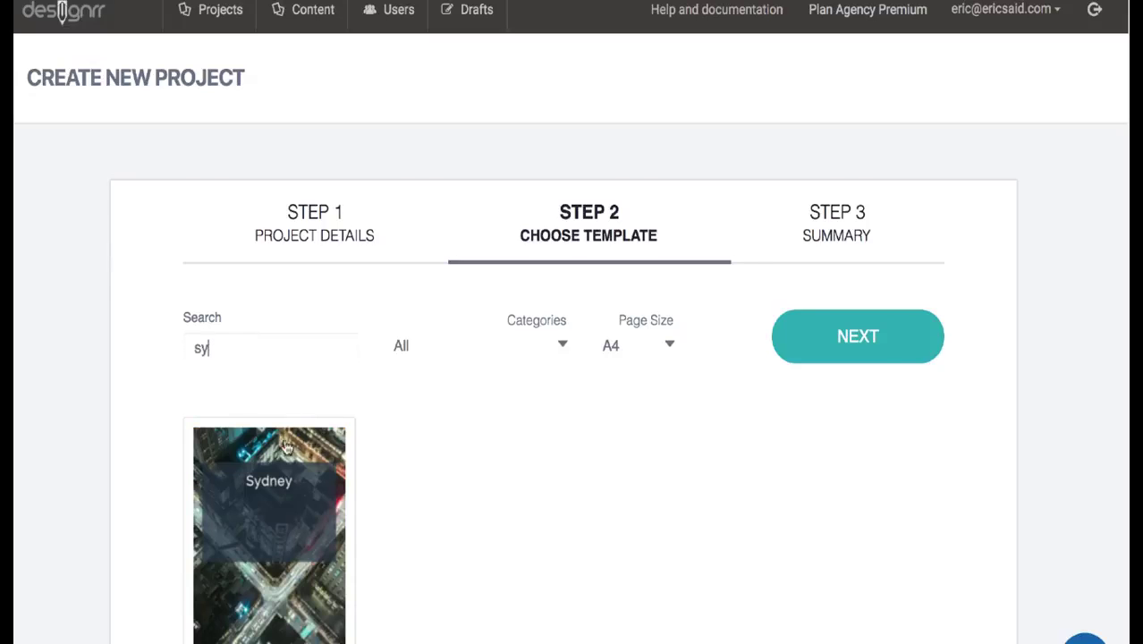
{"action": "left_click", "coordinate": [866, 346]}
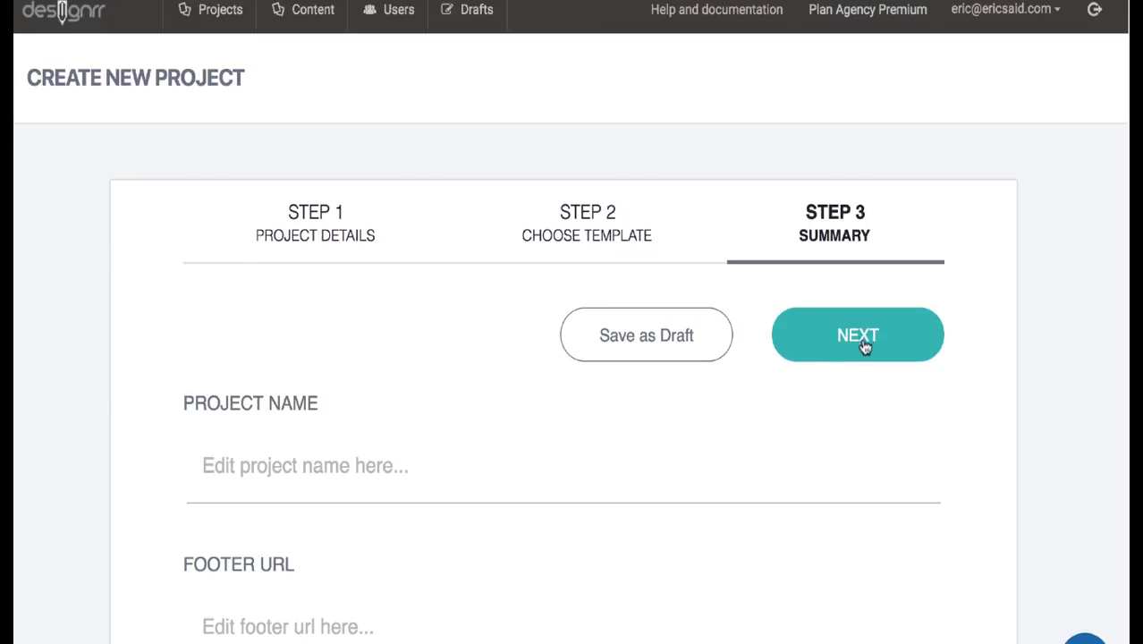
Name the project "4 Functions" and create it in the ebook editor.
{"action": "left_click", "coordinate": [340, 461]}
{"action": "type", "text": "4 F"}
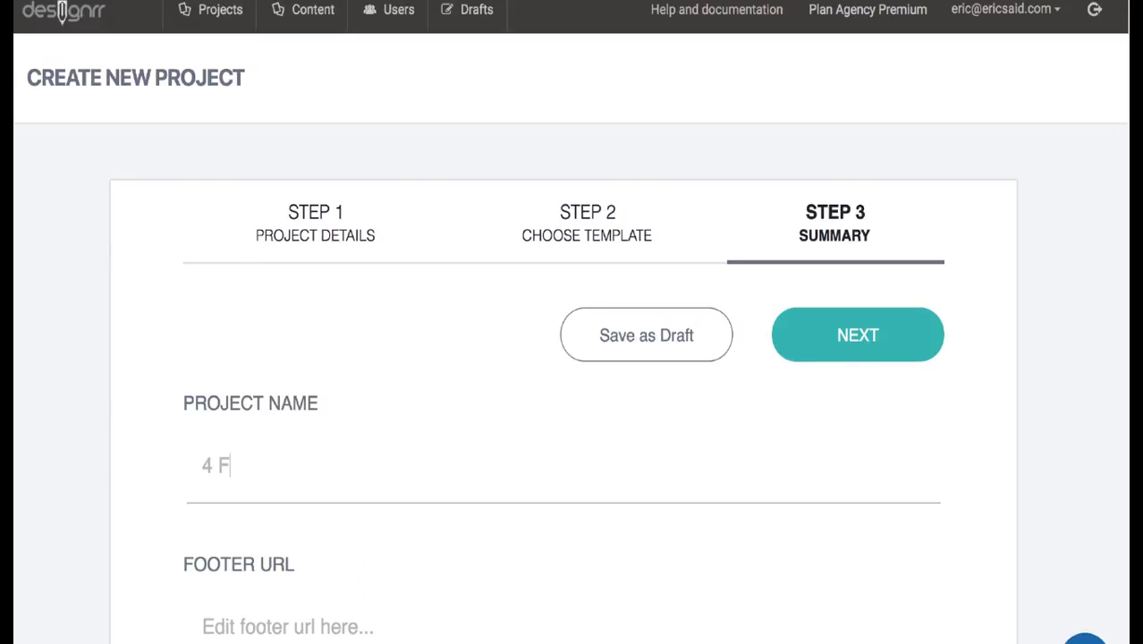
{"action": "type", "text": "unctions"}
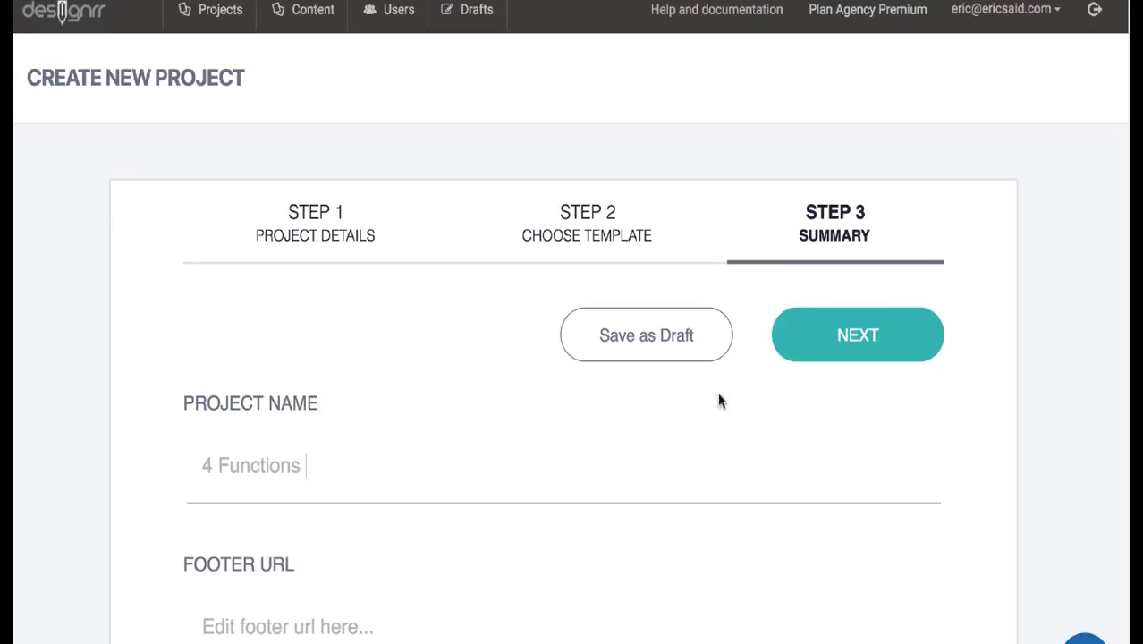
{"action": "left_click", "coordinate": [864, 327]}
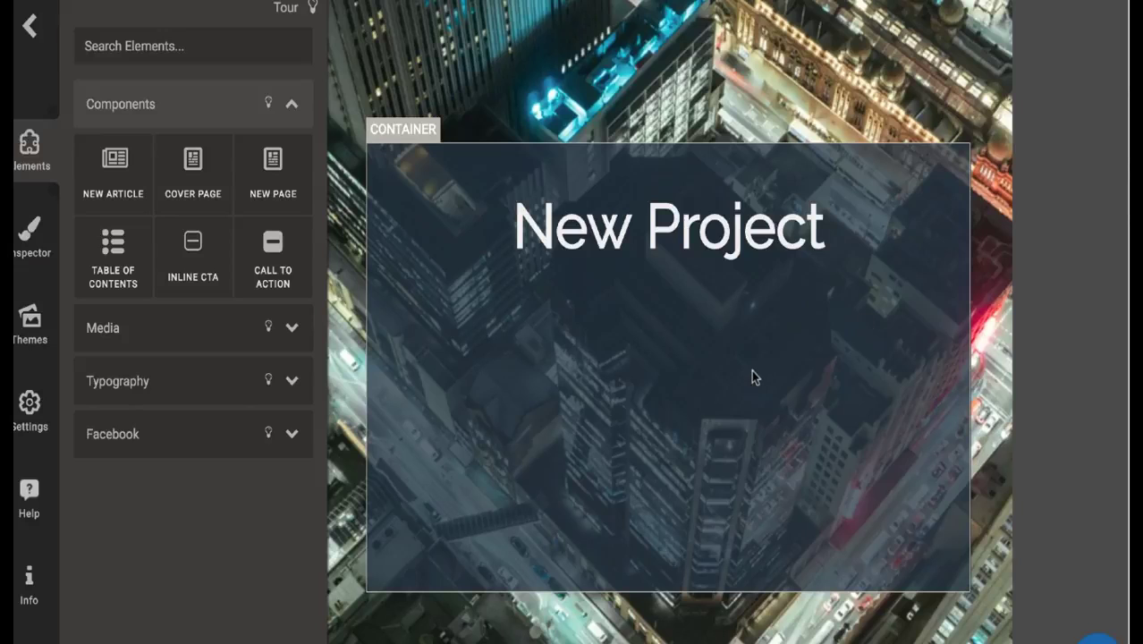
Examine the ebook's layout from the cover page through the chapters to the office meeting photo.
{"action": "scroll", "coordinate": [752, 376], "scroll_direction": "down", "scroll_amount": 1}
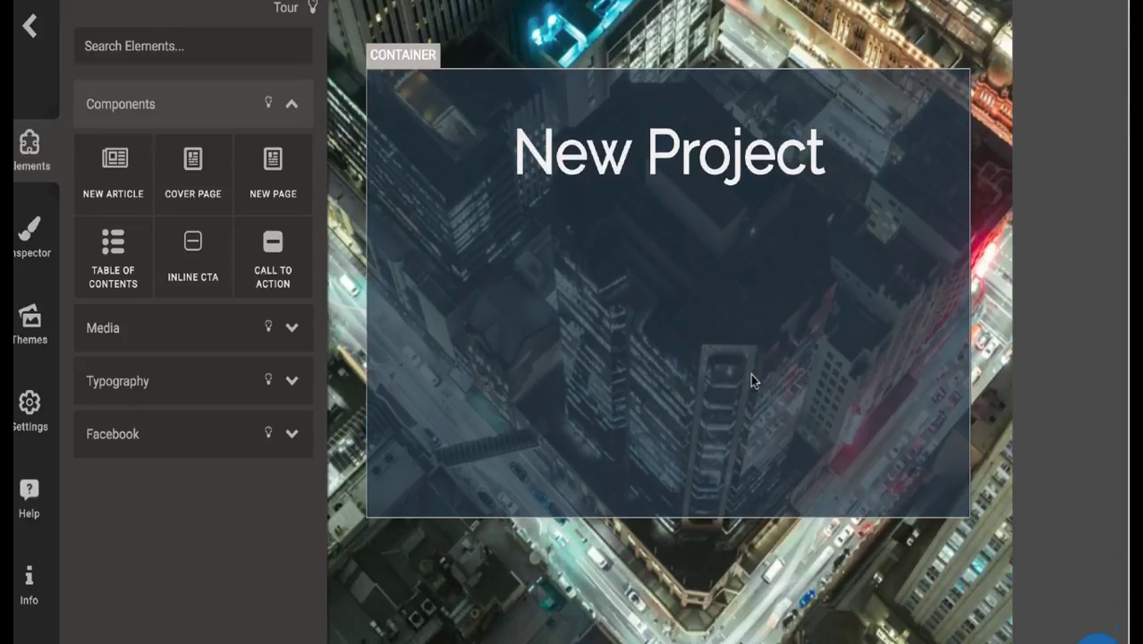
{"action": "scroll", "coordinate": [750, 374], "scroll_direction": "down", "scroll_amount": 5}
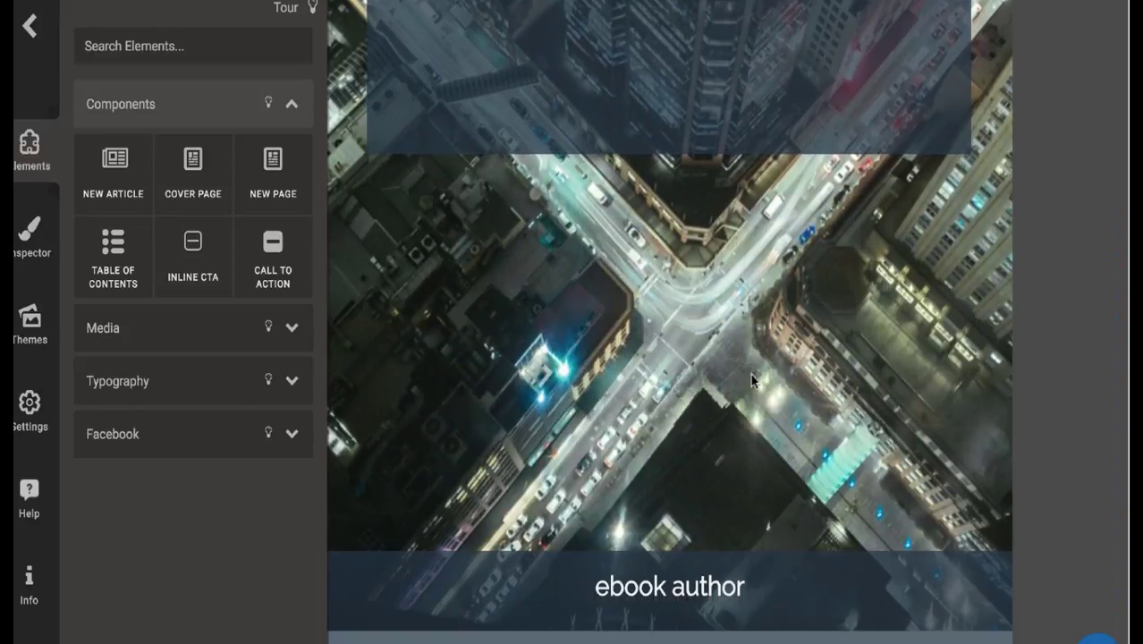
{"action": "scroll", "coordinate": [752, 380], "scroll_direction": "down", "scroll_amount": 1}
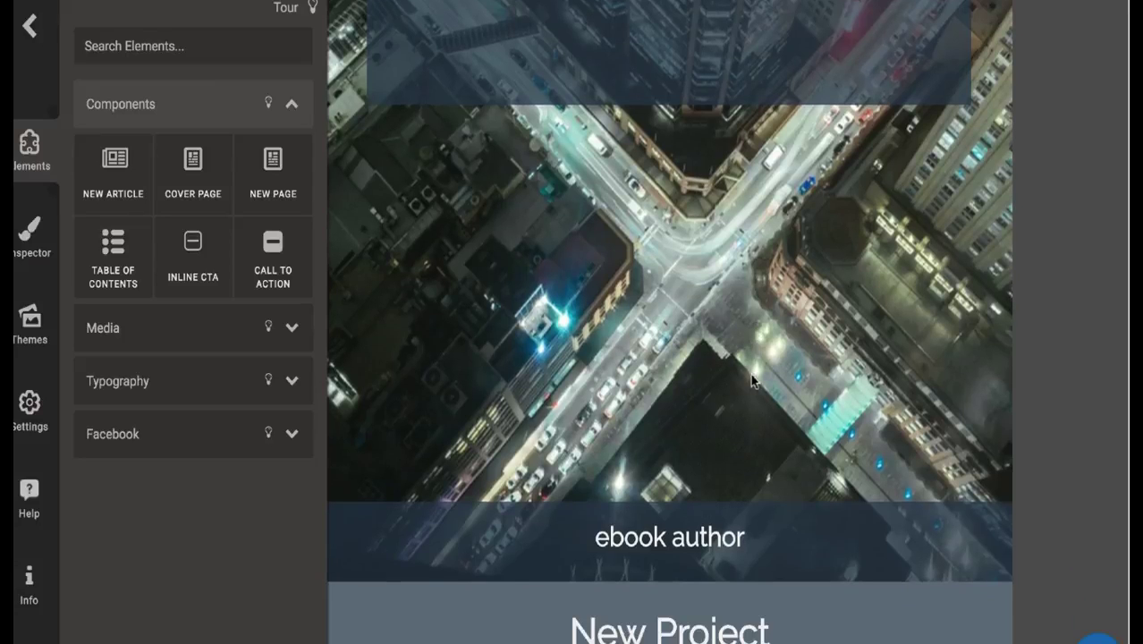
{"action": "scroll", "coordinate": [751, 380], "scroll_direction": "down", "scroll_amount": 7}
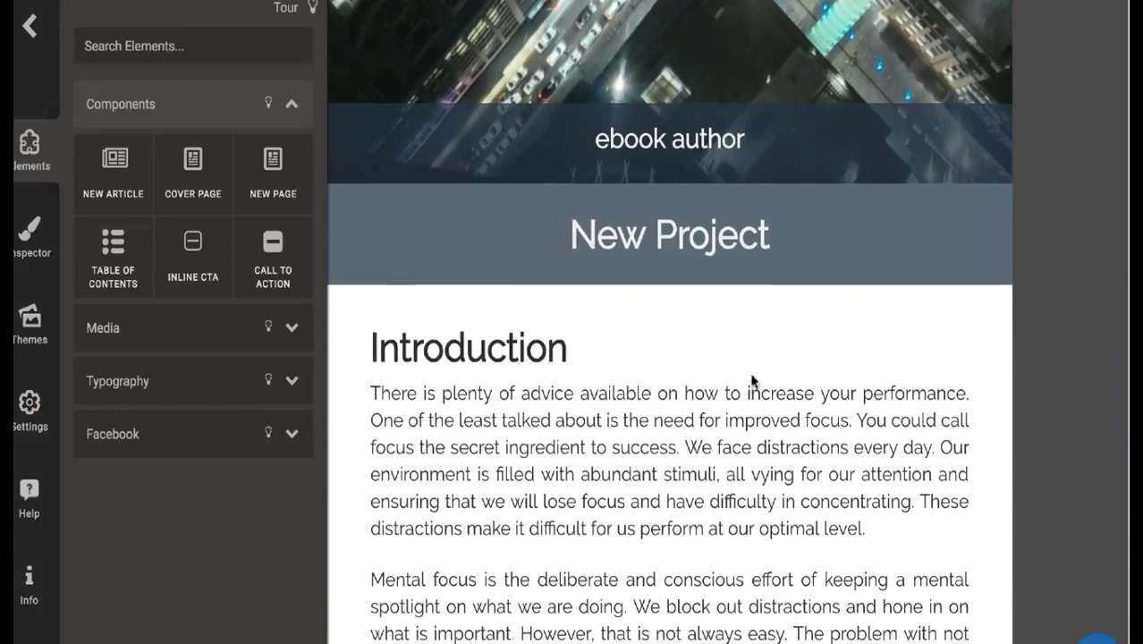
{"action": "scroll", "coordinate": [753, 380], "scroll_direction": "down", "scroll_amount": 2}
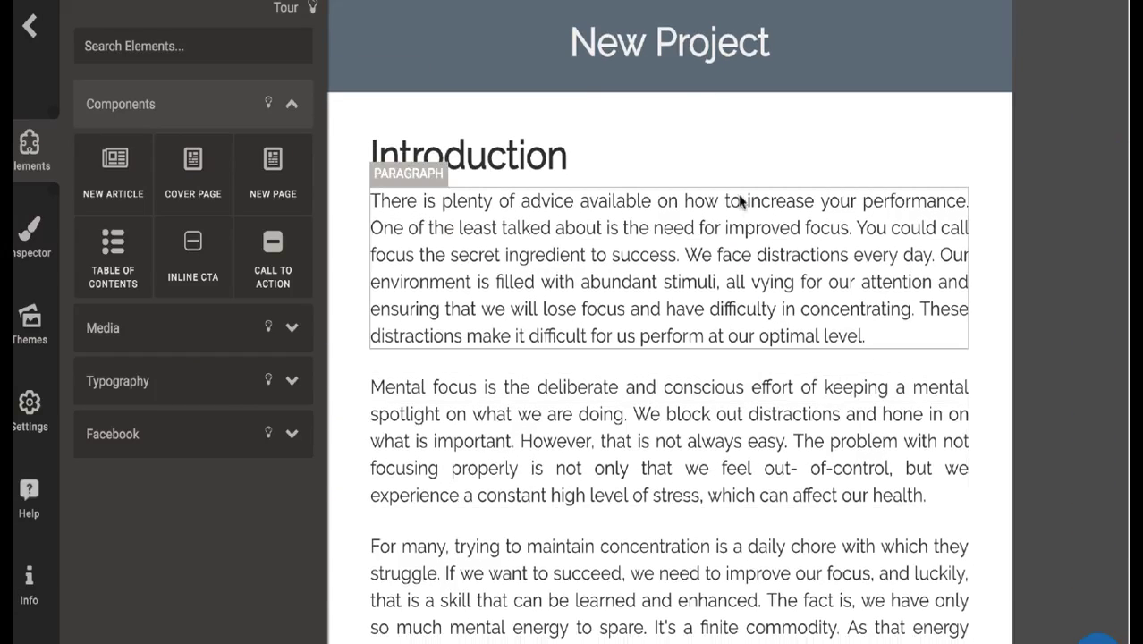
{"action": "scroll", "coordinate": [725, 322], "scroll_direction": "down", "scroll_amount": 1}
{"action": "scroll", "coordinate": [711, 407], "scroll_direction": "down", "scroll_amount": 4}
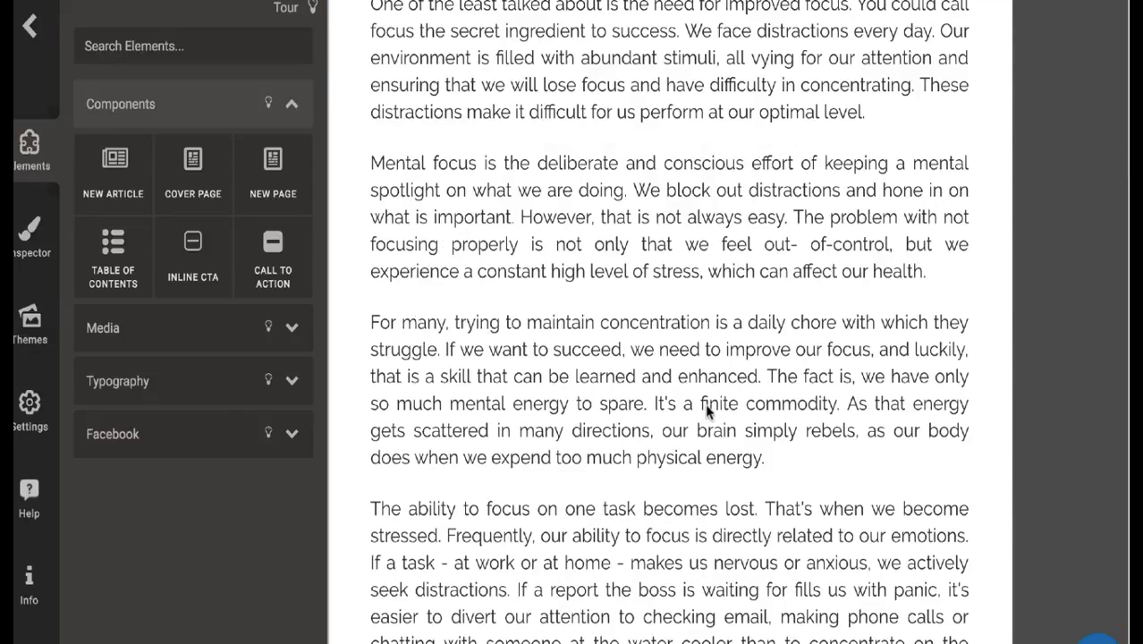
{"action": "scroll", "coordinate": [704, 403], "scroll_direction": "down", "scroll_amount": 10}
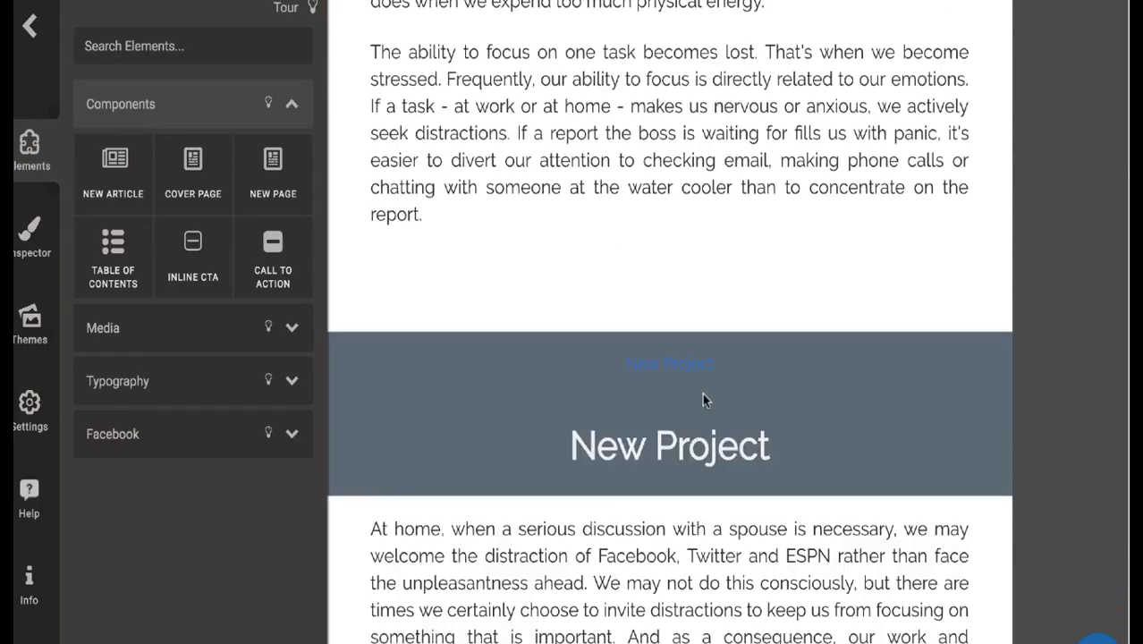
{"action": "scroll", "coordinate": [705, 402], "scroll_direction": "down", "scroll_amount": 8}
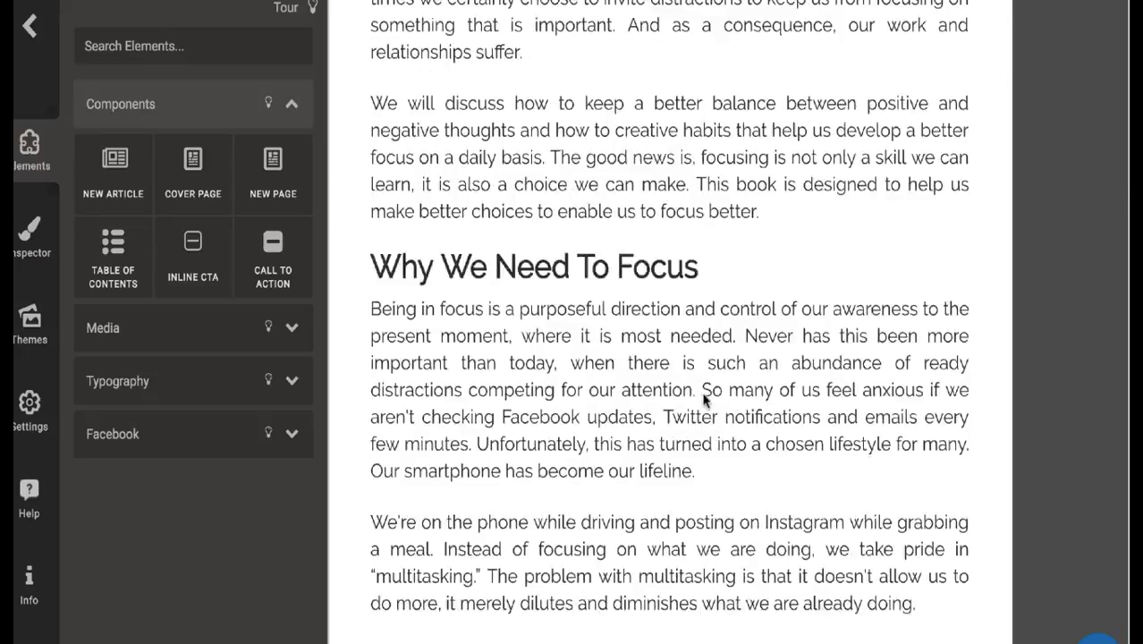
{"action": "scroll", "coordinate": [704, 402], "scroll_direction": "down", "scroll_amount": 8}
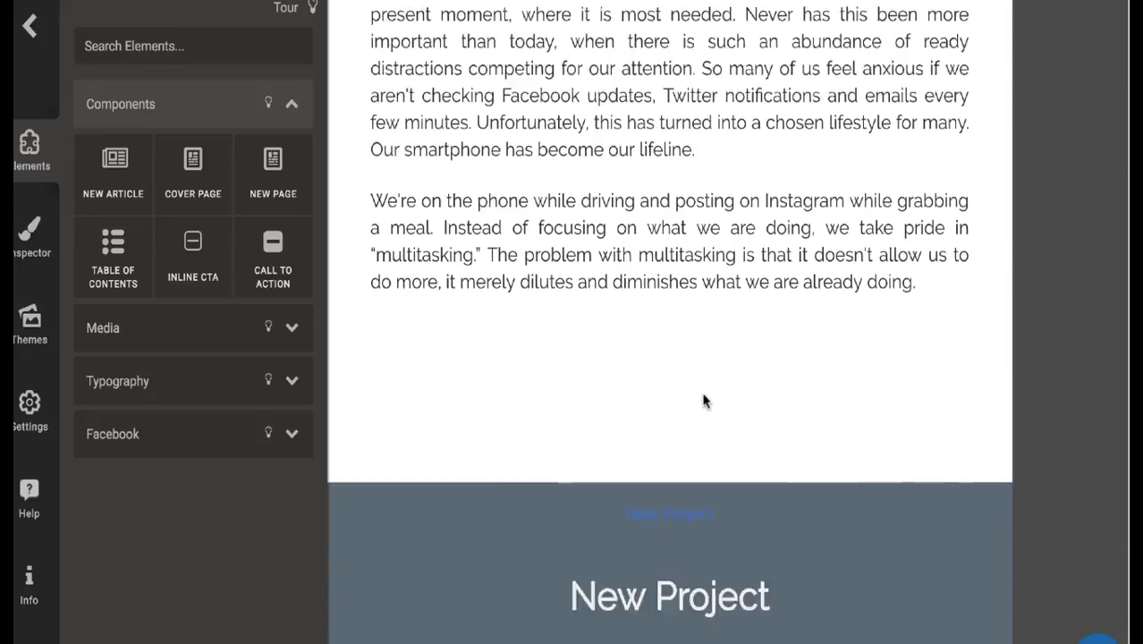
{"action": "scroll", "coordinate": [704, 402], "scroll_direction": "down", "scroll_amount": 14}
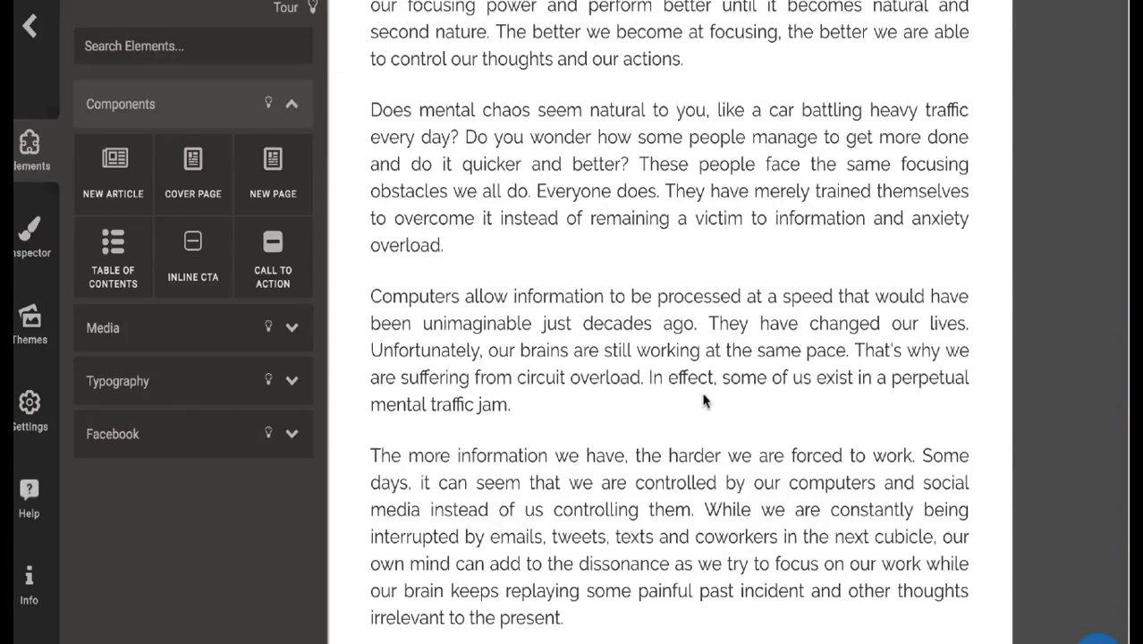
{"action": "scroll", "coordinate": [704, 402], "scroll_direction": "down", "scroll_amount": 15}
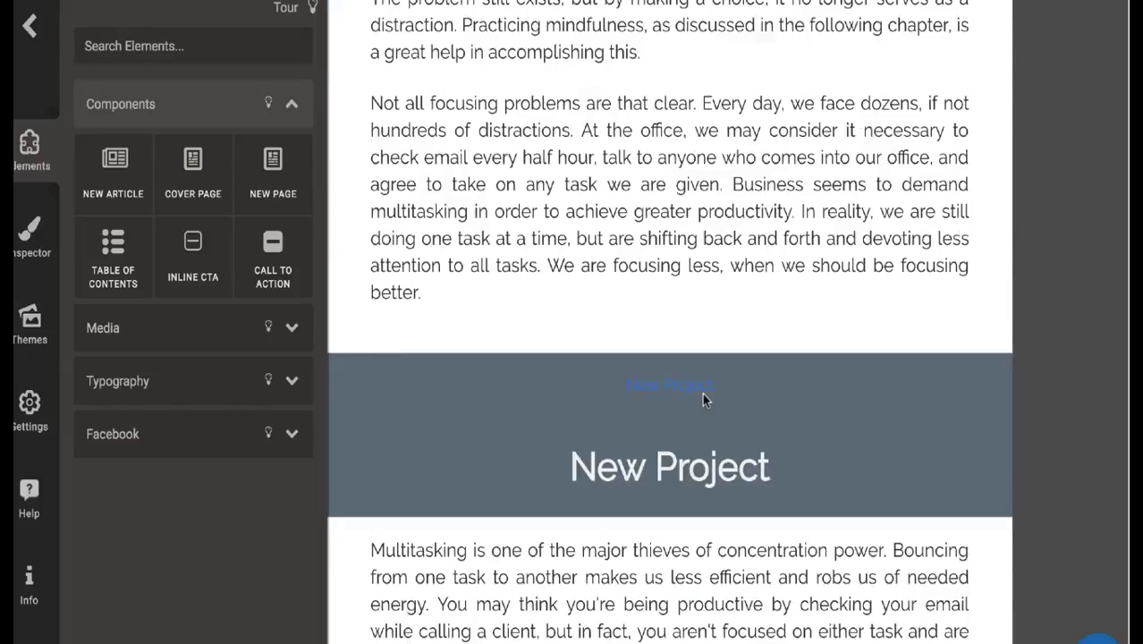
{"action": "scroll", "coordinate": [705, 401], "scroll_direction": "down", "scroll_amount": 15}
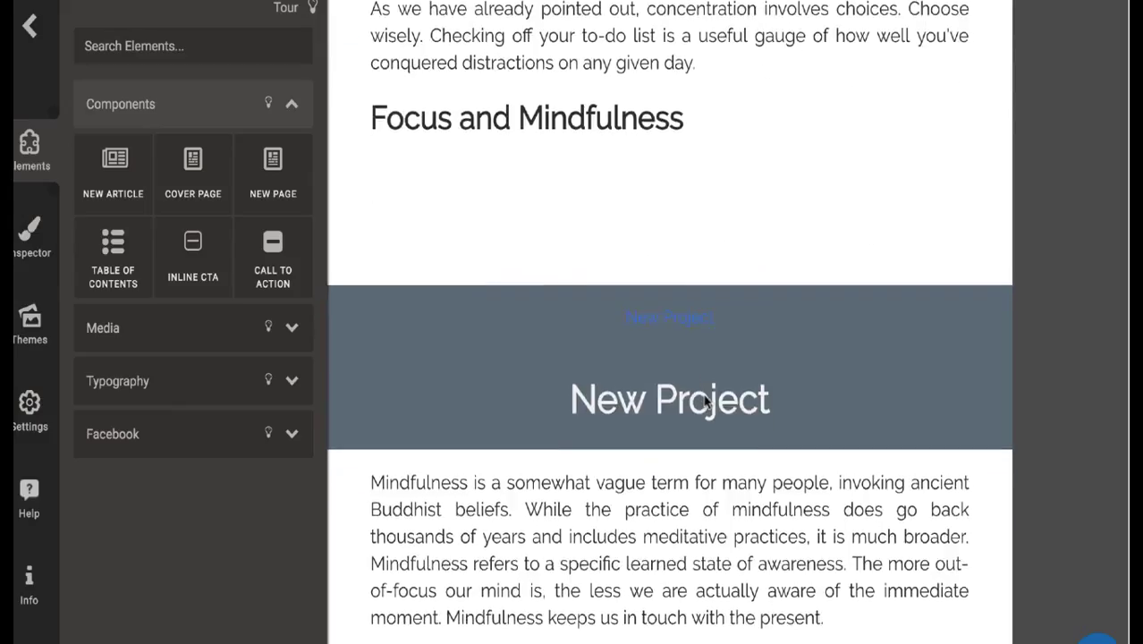
{"action": "scroll", "coordinate": [704, 365], "scroll_direction": "down", "scroll_amount": 7}
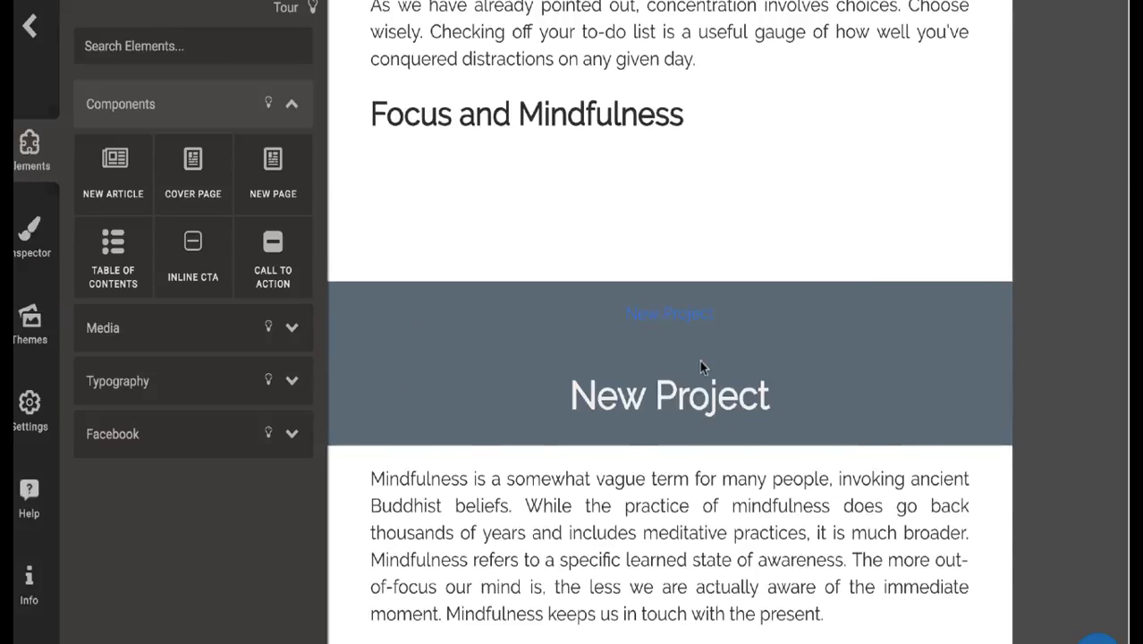
{"action": "scroll", "coordinate": [701, 367], "scroll_direction": "down", "scroll_amount": 7}
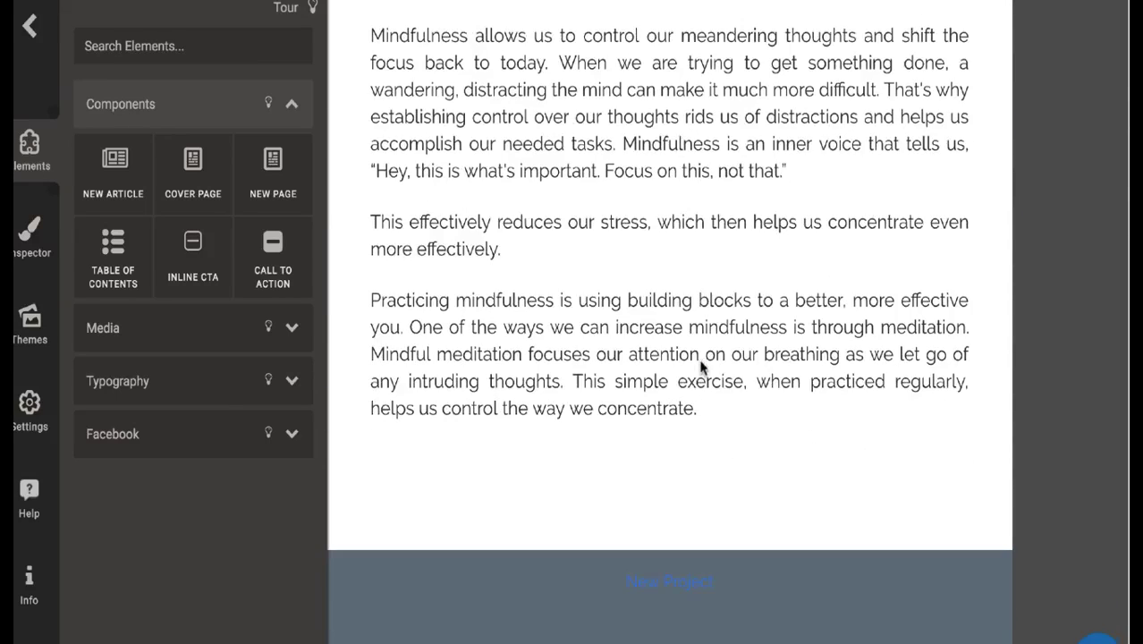
{"action": "scroll", "coordinate": [701, 367], "scroll_direction": "down", "scroll_amount": 1}
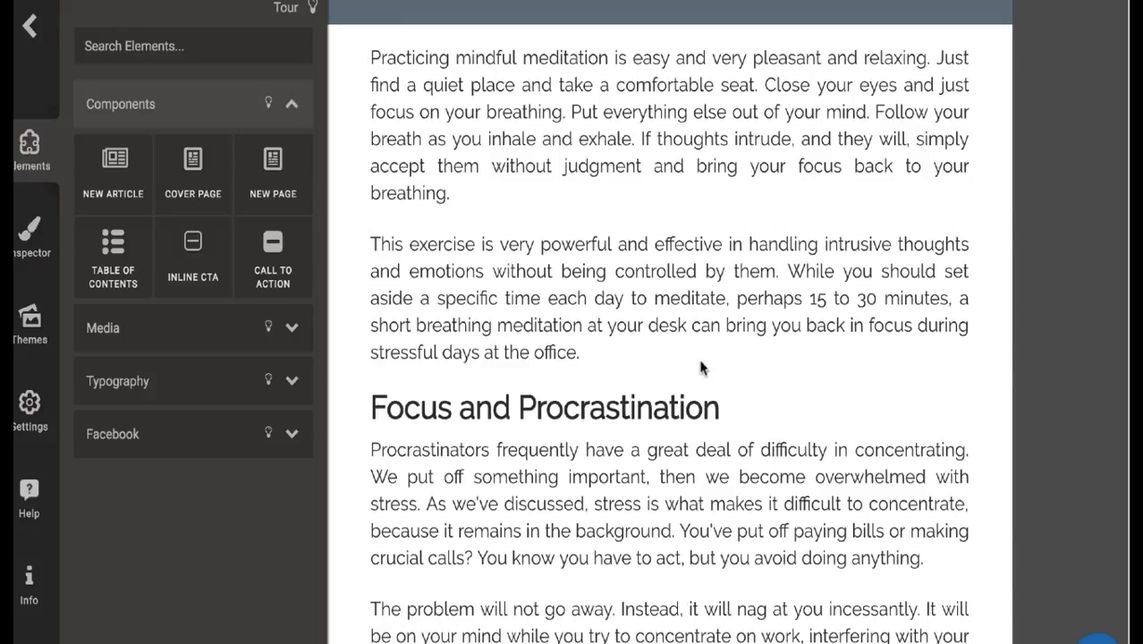
{"action": "scroll", "coordinate": [702, 366], "scroll_direction": "down", "scroll_amount": 2}
{"action": "scroll", "coordinate": [702, 365], "scroll_direction": "down", "scroll_amount": 8}
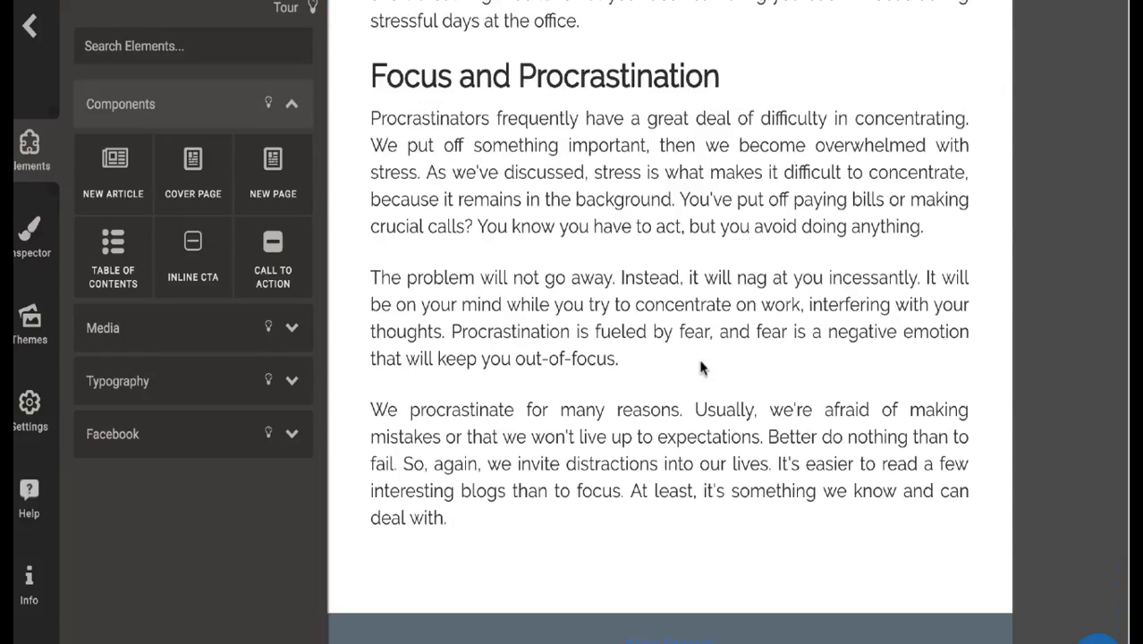
{"action": "scroll", "coordinate": [703, 367], "scroll_direction": "down", "scroll_amount": 12}
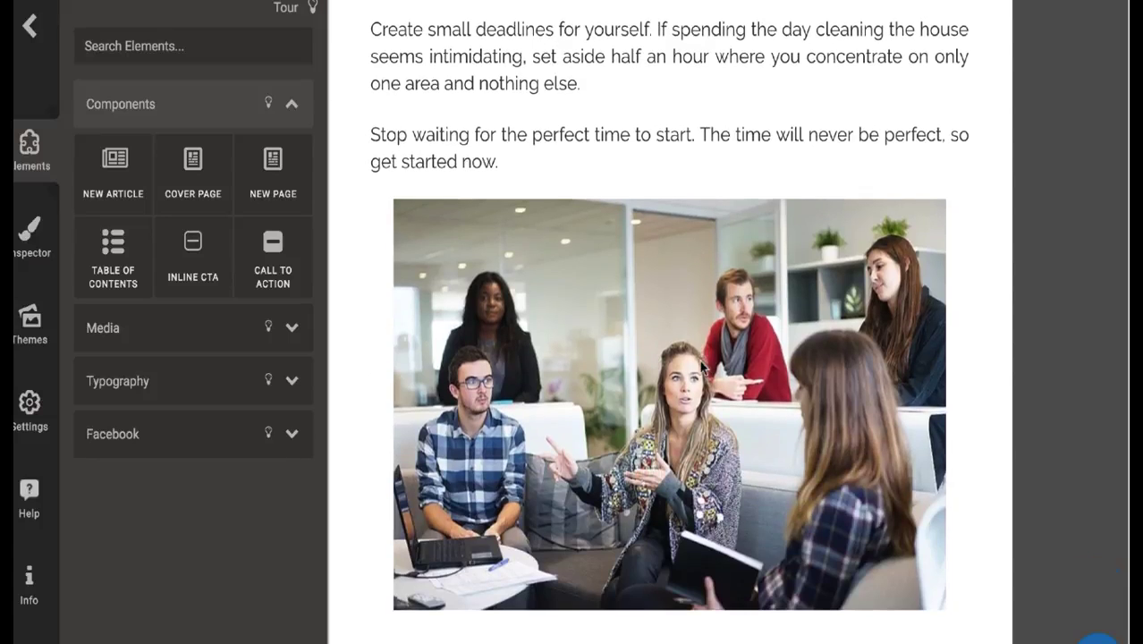
Shrink the office meeting photo to a little over half its width and float it at the page's right margin.
{"action": "left_click", "coordinate": [703, 365]}
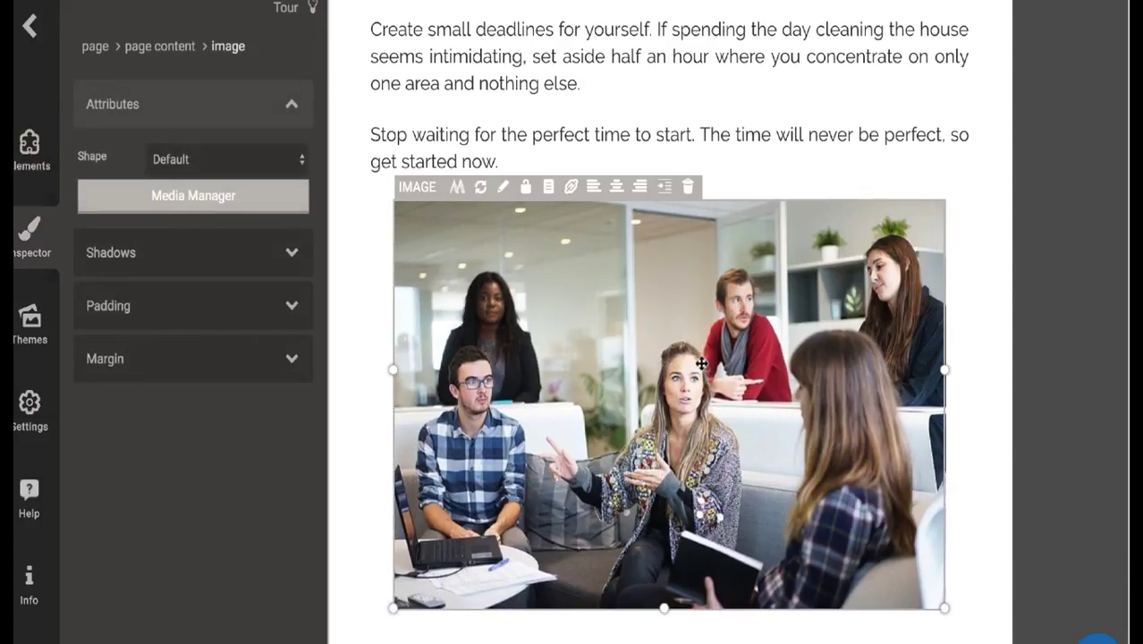
{"action": "scroll", "coordinate": [716, 313], "scroll_direction": "down", "scroll_amount": 1}
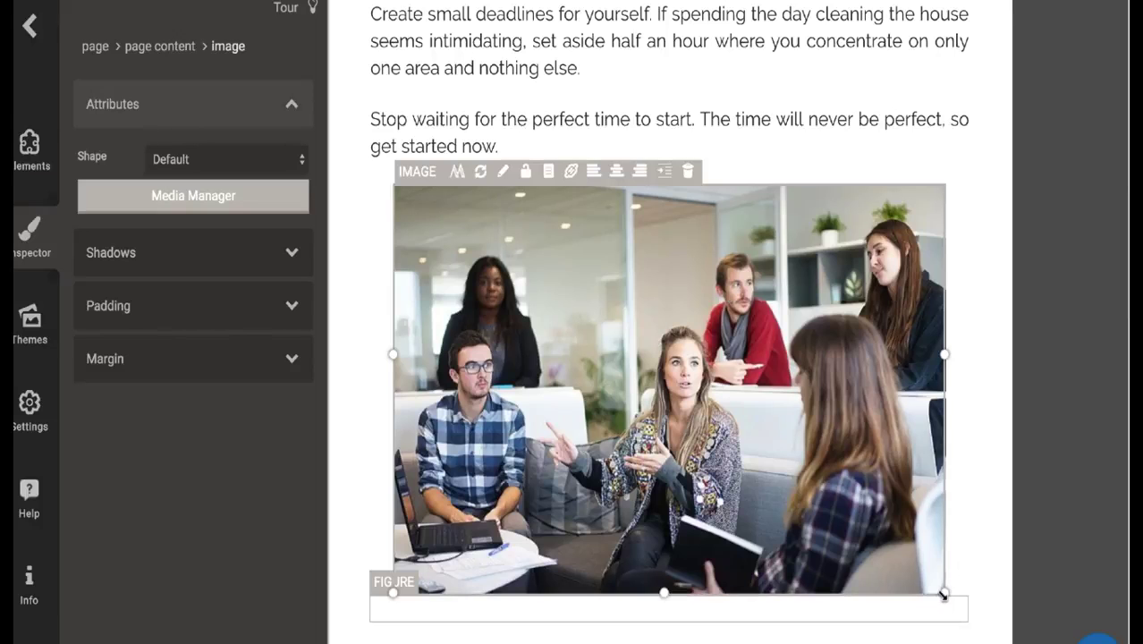
{"action": "left_click_drag", "start_coordinate": [944, 593], "coordinate": [748, 419]}
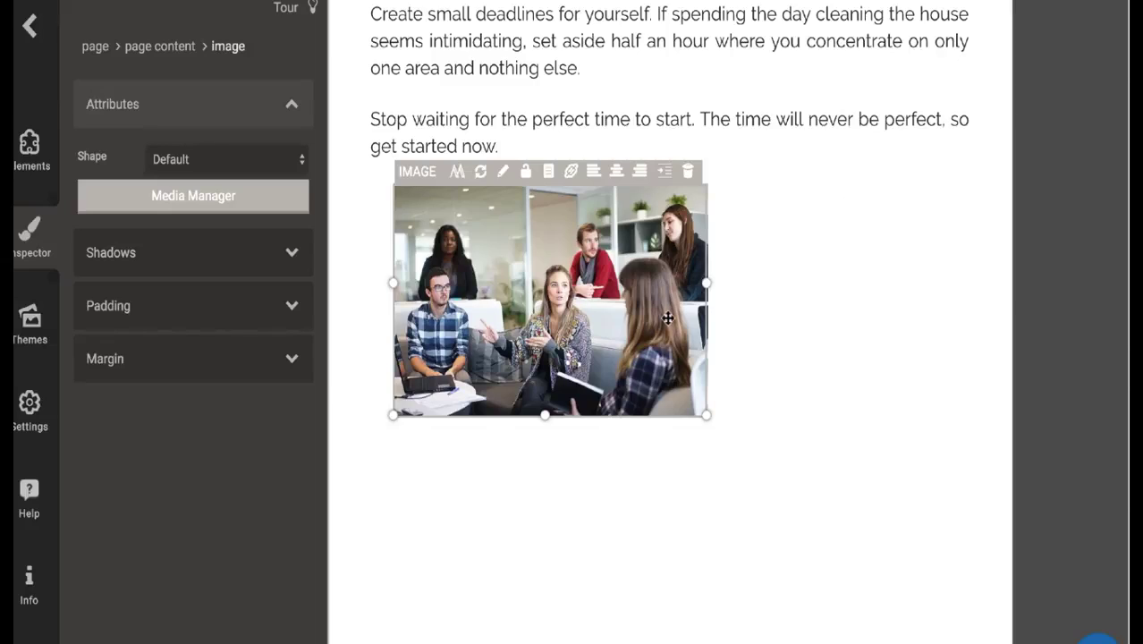
{"action": "scroll", "coordinate": [670, 338], "scroll_direction": "down", "scroll_amount": 1}
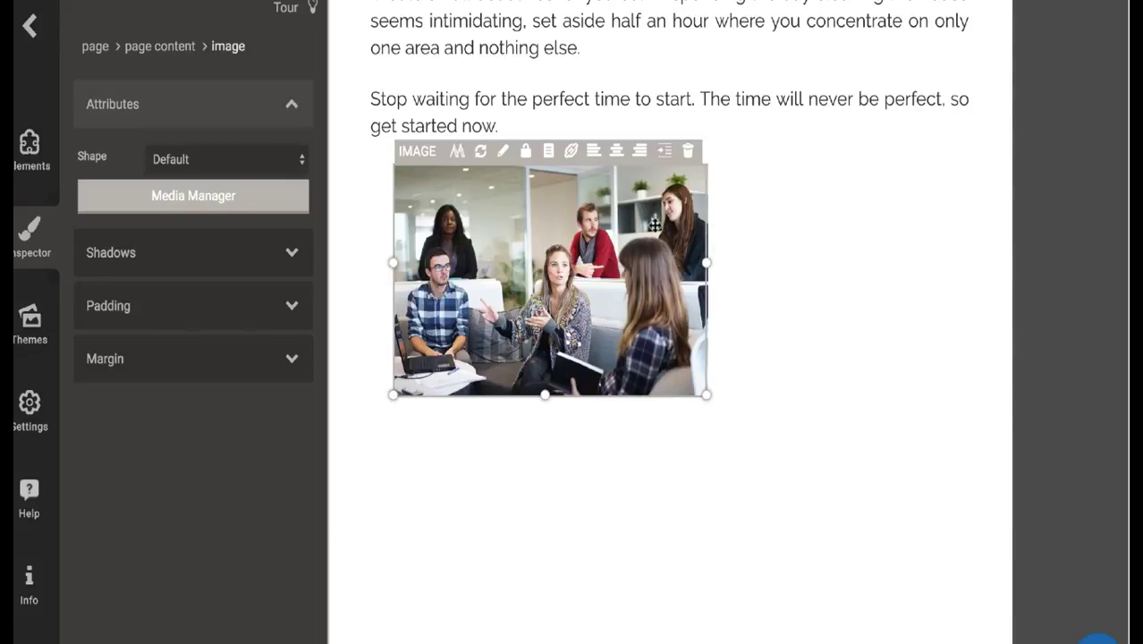
{"action": "left_click", "coordinate": [667, 158]}
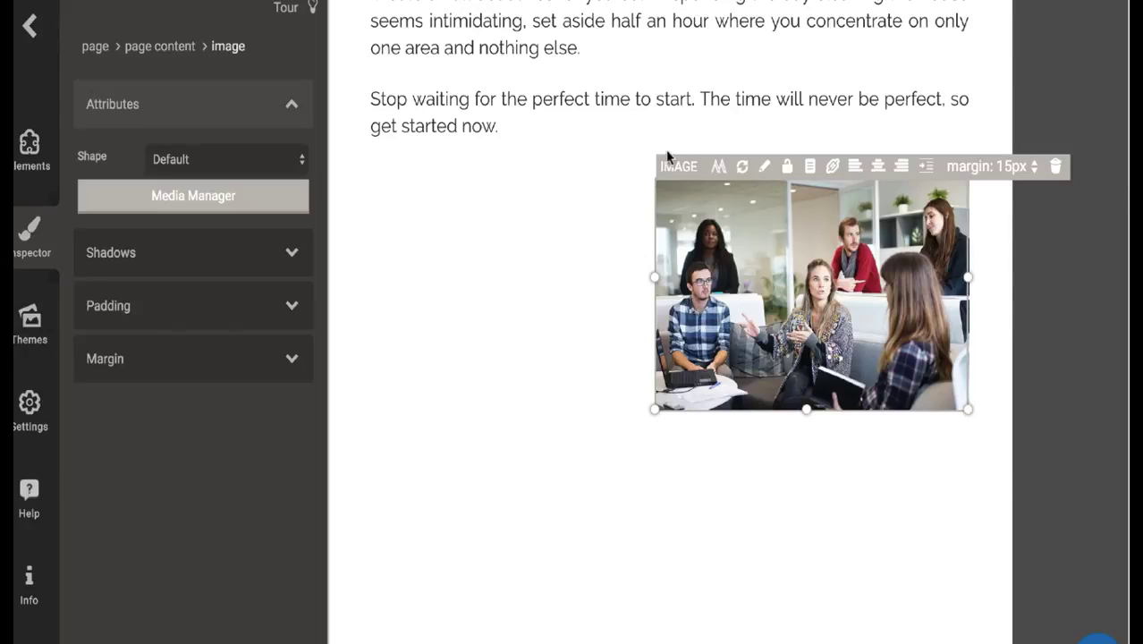
Shrink the photo of people writing at a wooden table to about 60% of its width and float it right beside the text.
{"action": "scroll", "coordinate": [694, 366], "scroll_direction": "down", "scroll_amount": 2}
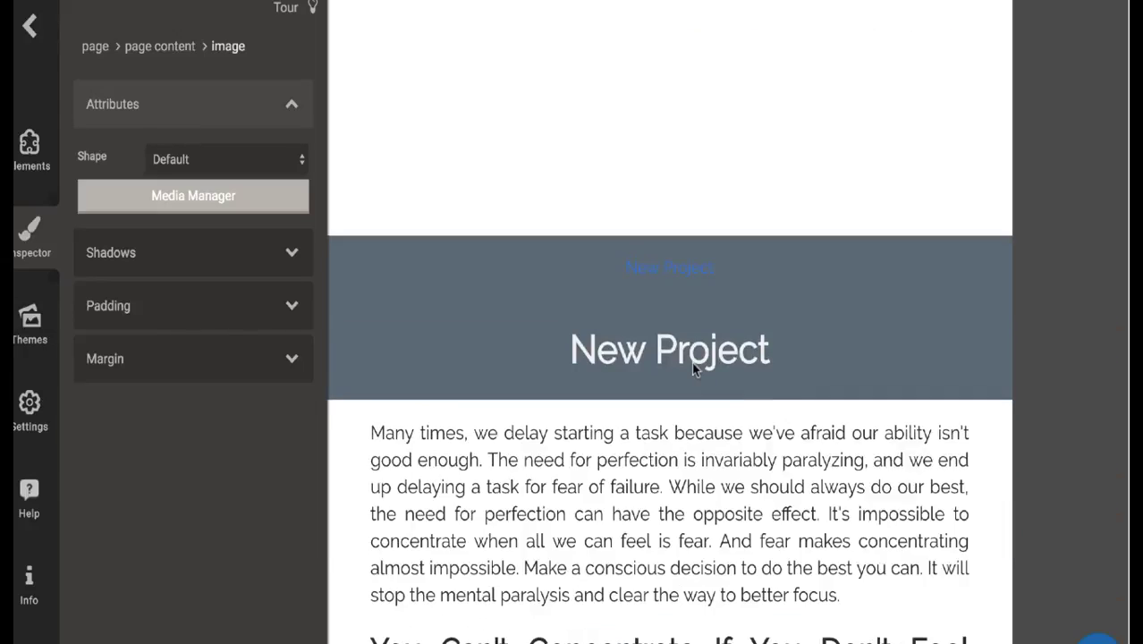
{"action": "scroll", "coordinate": [698, 371], "scroll_direction": "down", "scroll_amount": 3}
{"action": "scroll", "coordinate": [685, 314], "scroll_direction": "down", "scroll_amount": 10}
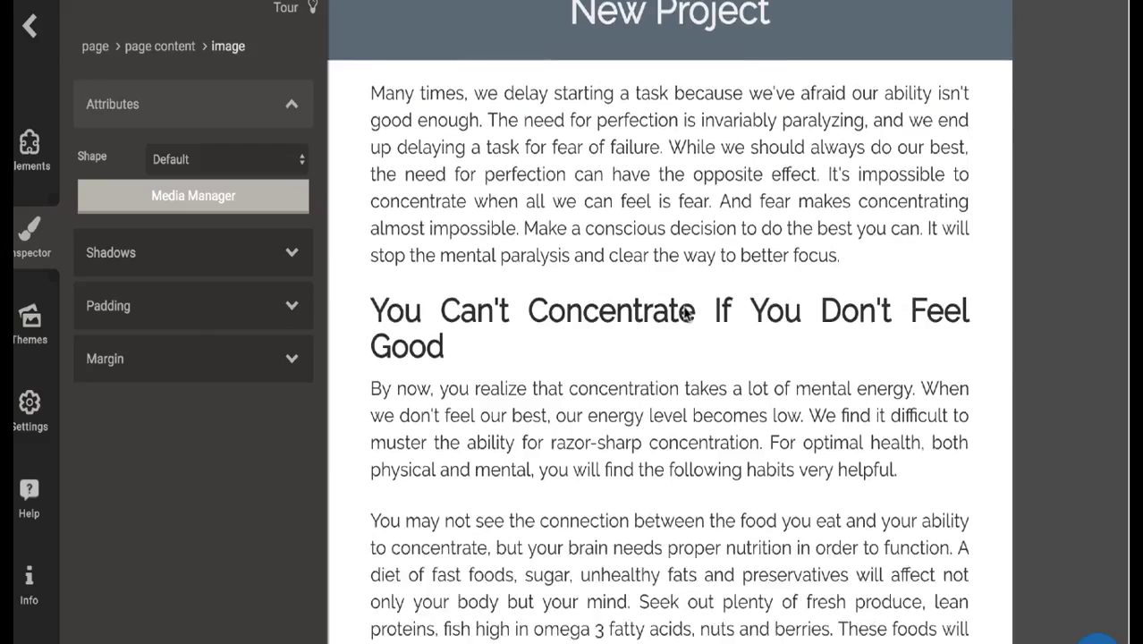
{"action": "scroll", "coordinate": [683, 309], "scroll_direction": "down", "scroll_amount": 8}
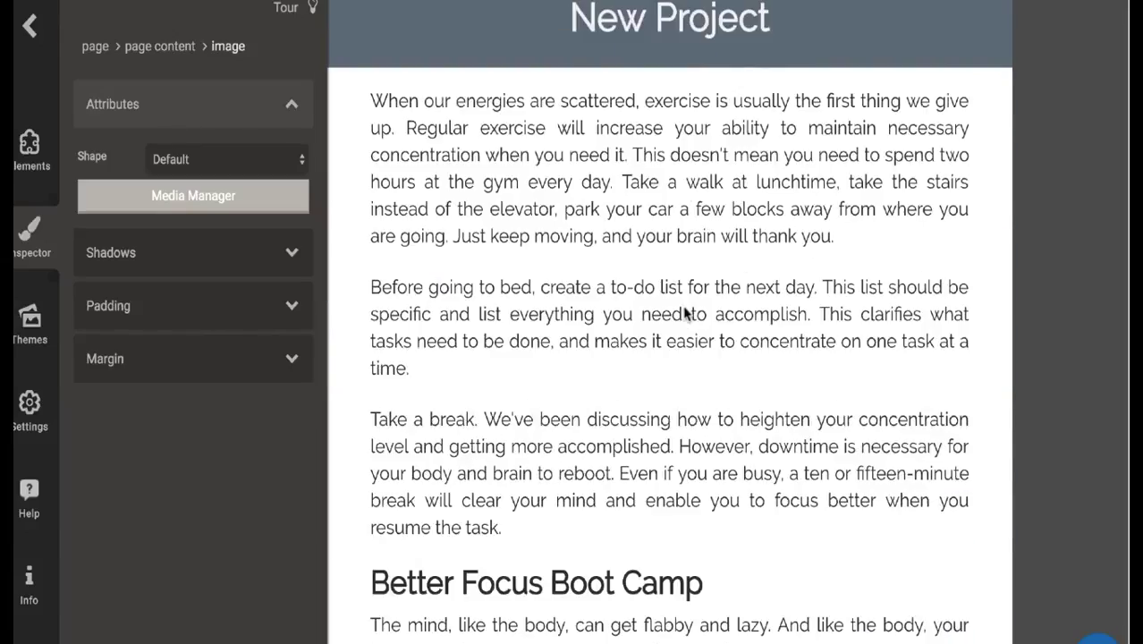
{"action": "scroll", "coordinate": [683, 313], "scroll_direction": "down", "scroll_amount": 10}
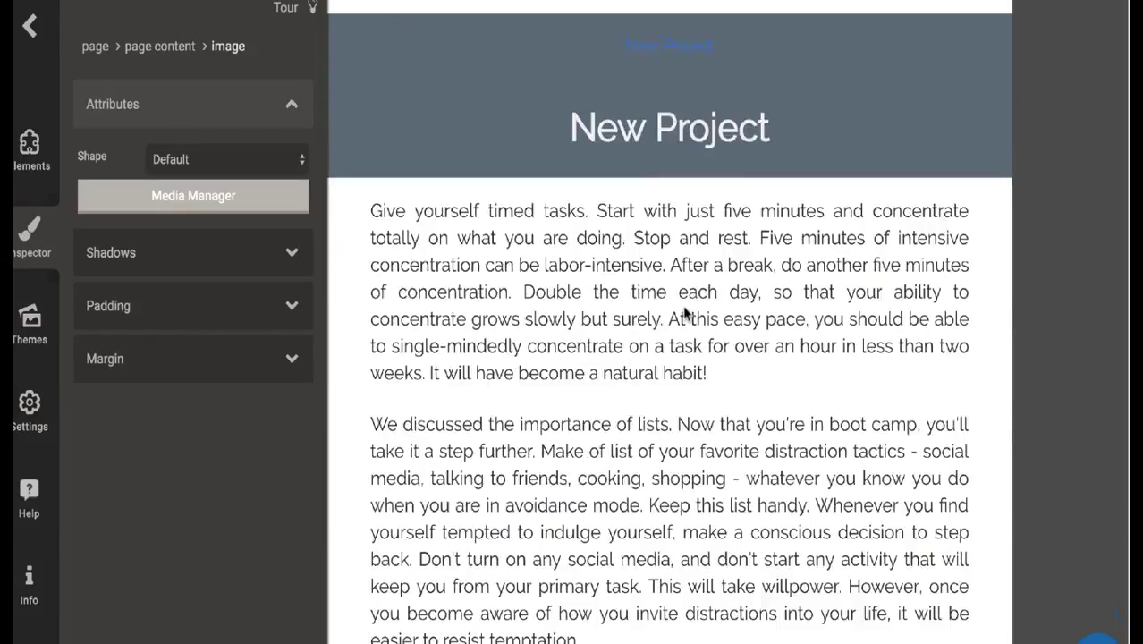
{"action": "scroll", "coordinate": [685, 313], "scroll_direction": "down", "scroll_amount": 10}
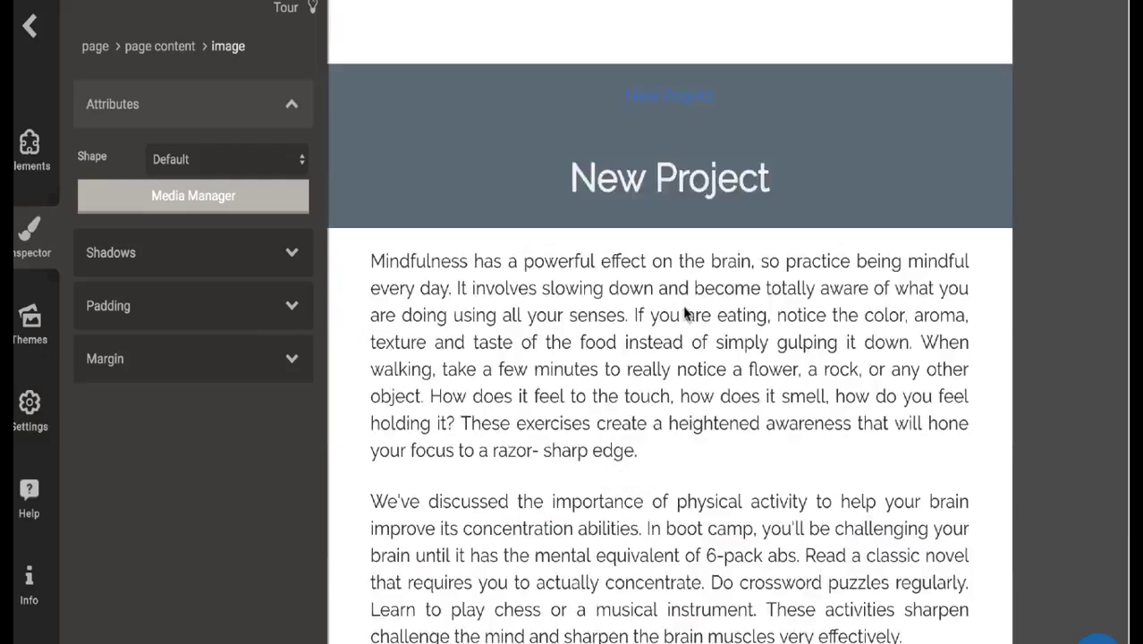
{"action": "scroll", "coordinate": [687, 313], "scroll_direction": "down", "scroll_amount": 1}
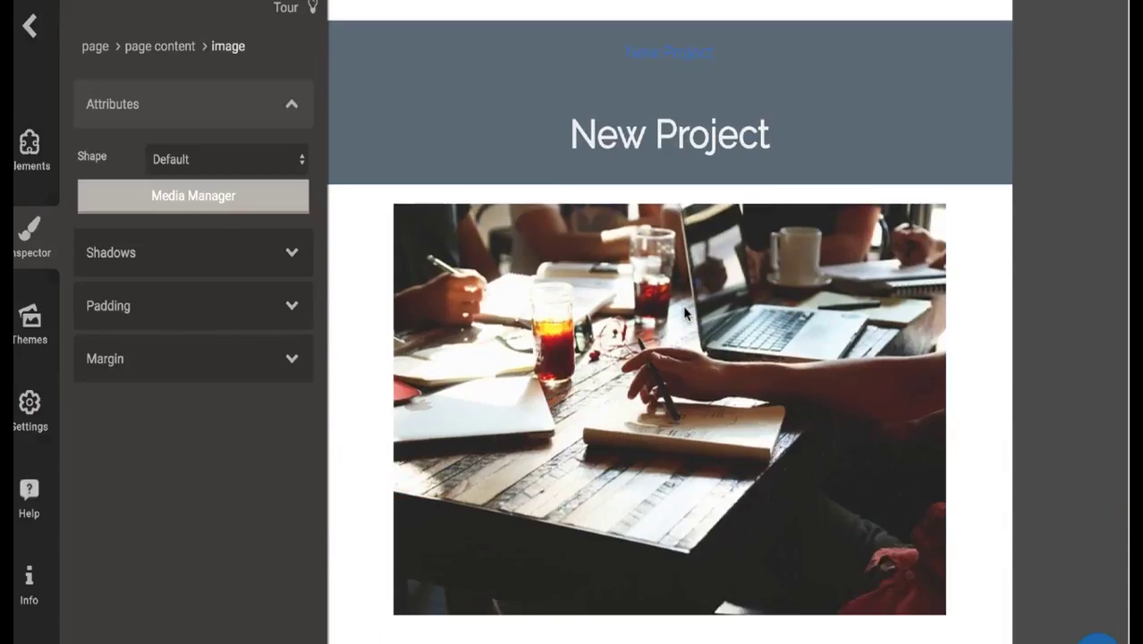
{"action": "left_click", "coordinate": [688, 320]}
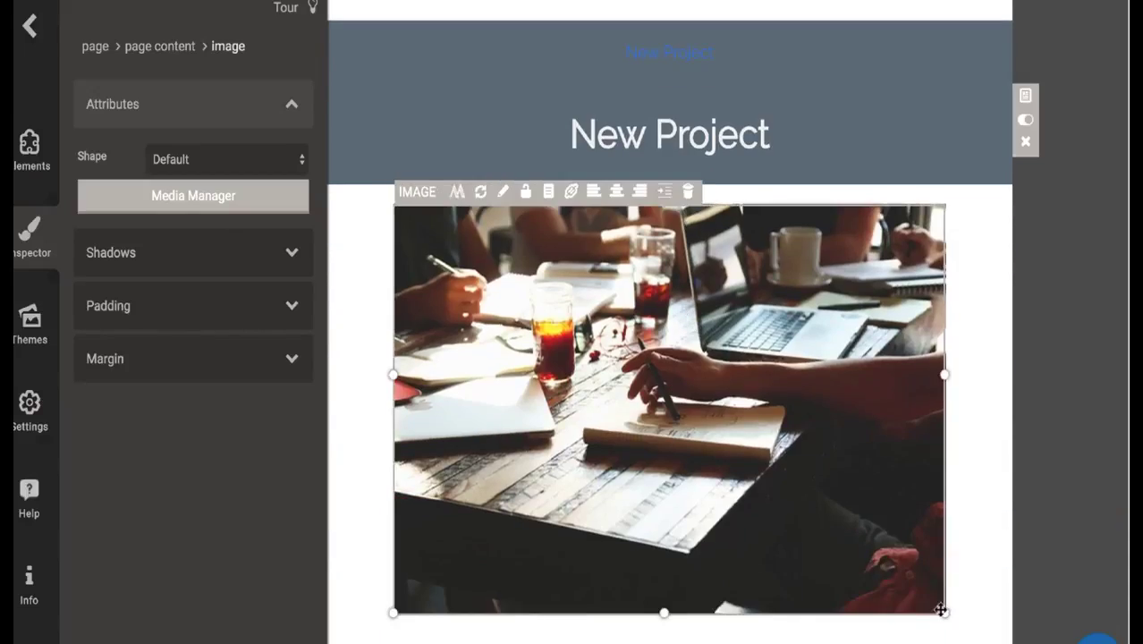
{"action": "left_click_drag", "start_coordinate": [944, 613], "coordinate": [806, 460]}
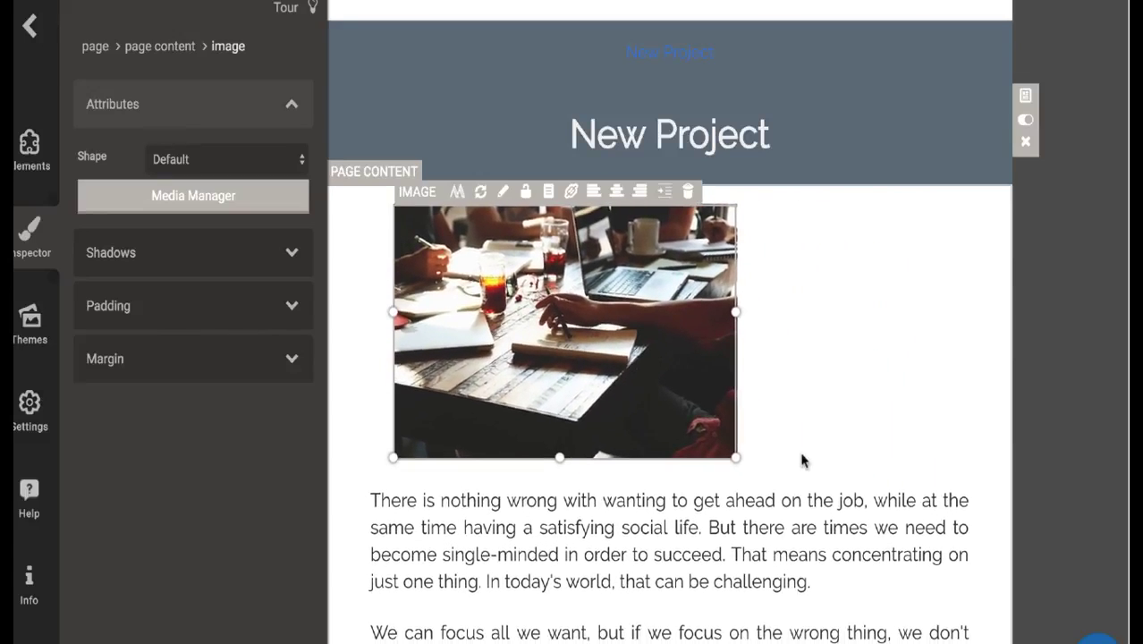
{"action": "left_click", "coordinate": [667, 194]}
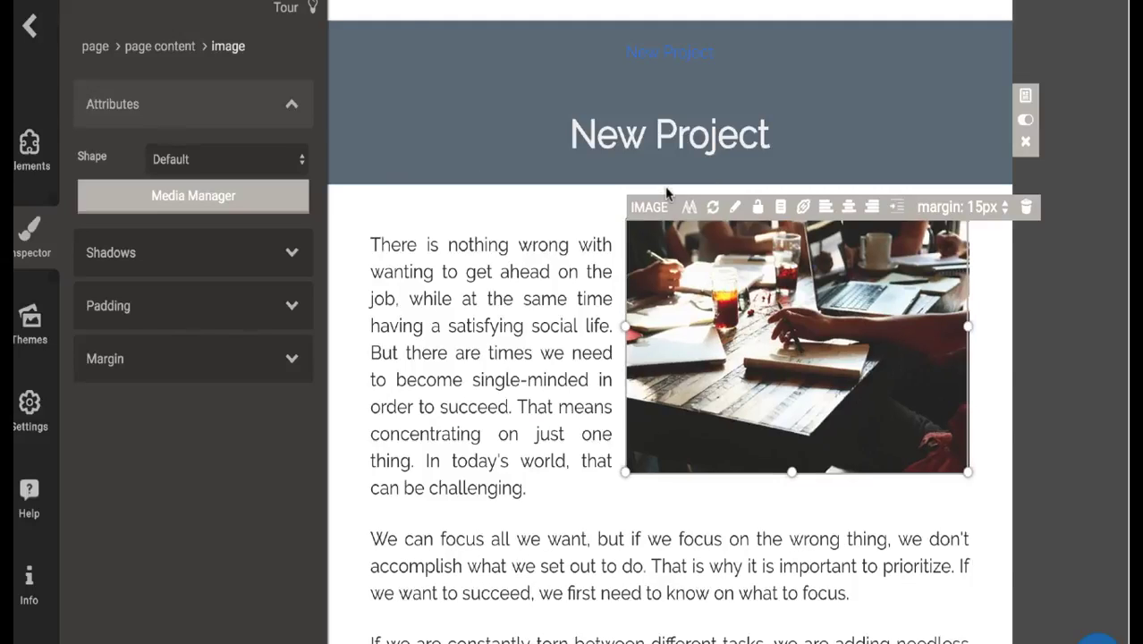
Reflow the text from the "Stop waiting for the perfect time to start" paragraph to fill the space around the office meeting photo.
{"action": "scroll", "coordinate": [589, 349], "scroll_direction": "up", "scroll_amount": 1}
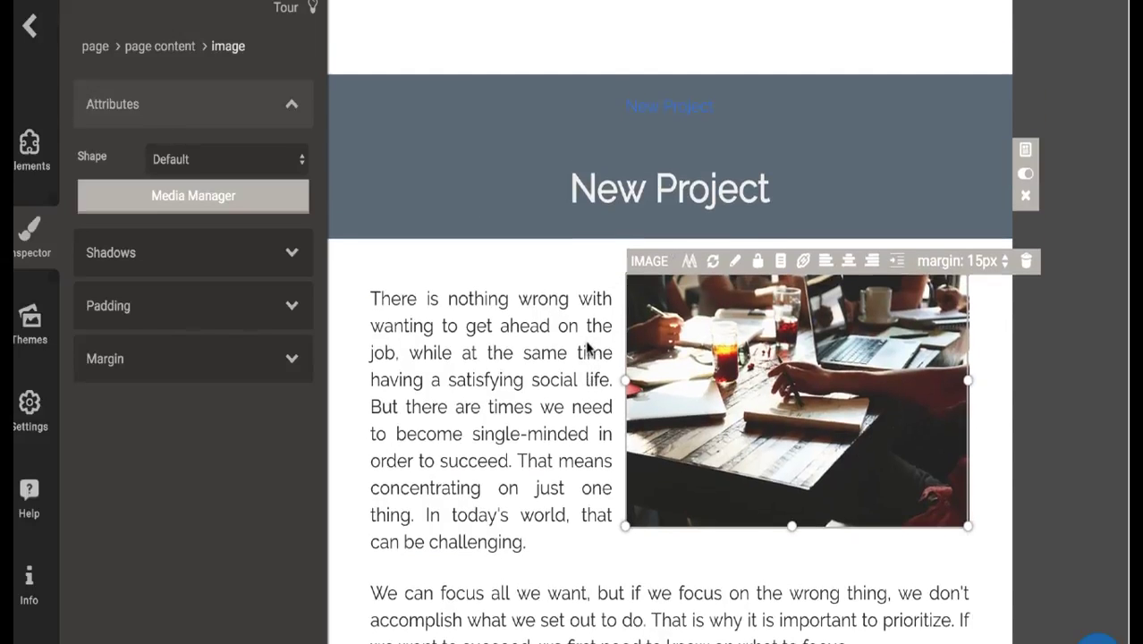
{"action": "scroll", "coordinate": [475, 411], "scroll_direction": "up", "scroll_amount": 10}
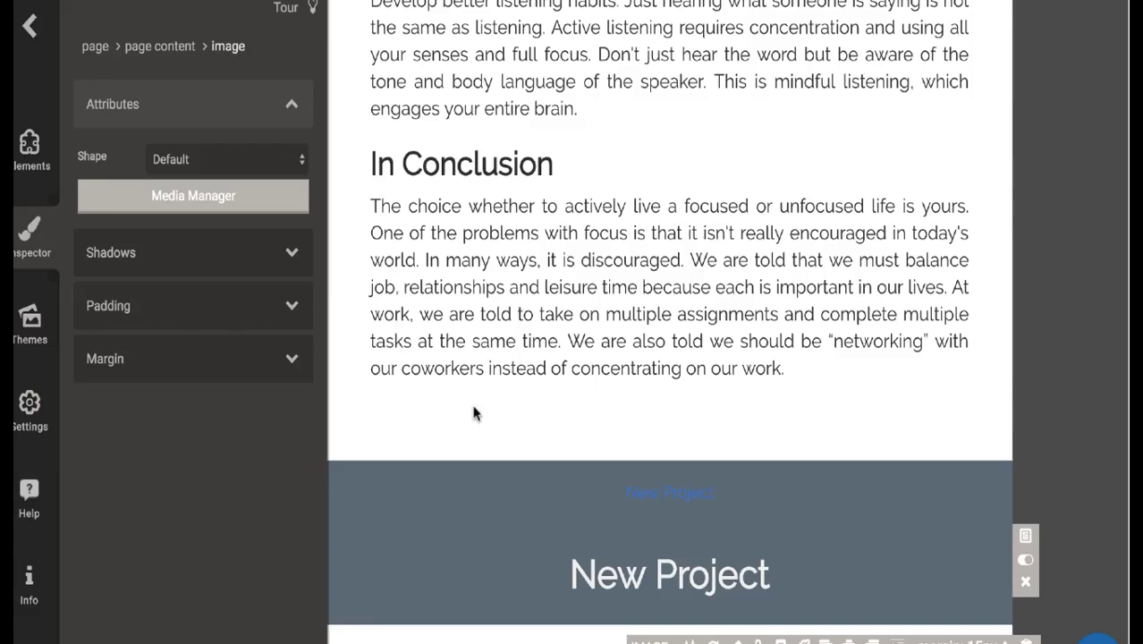
{"action": "scroll", "coordinate": [474, 413], "scroll_direction": "up", "scroll_amount": 12}
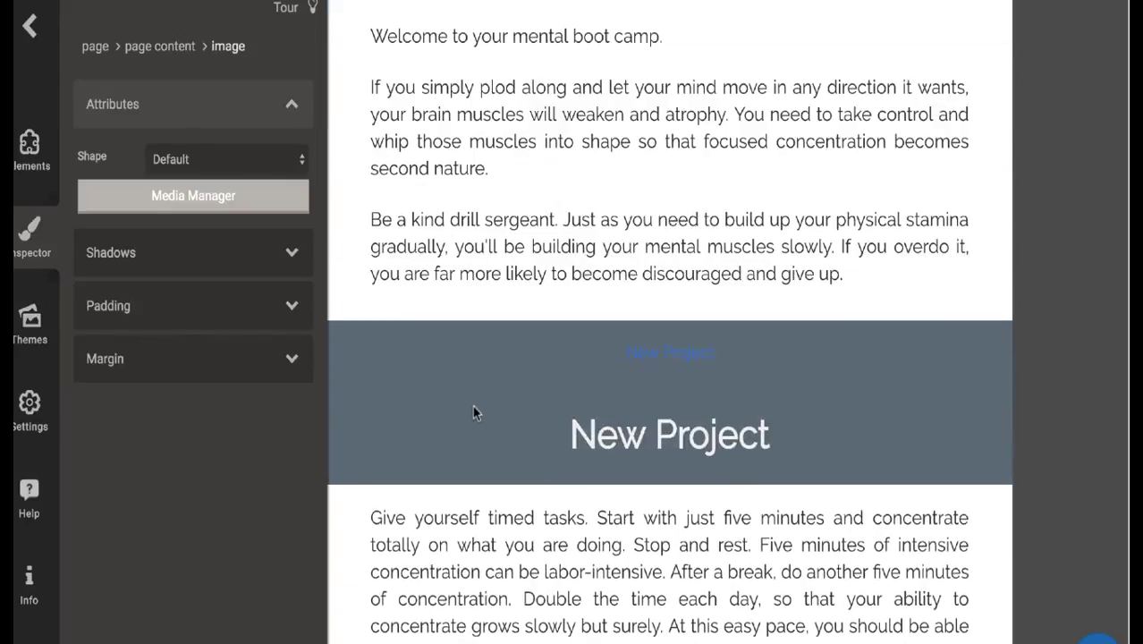
{"action": "scroll", "coordinate": [474, 412], "scroll_direction": "up", "scroll_amount": 12}
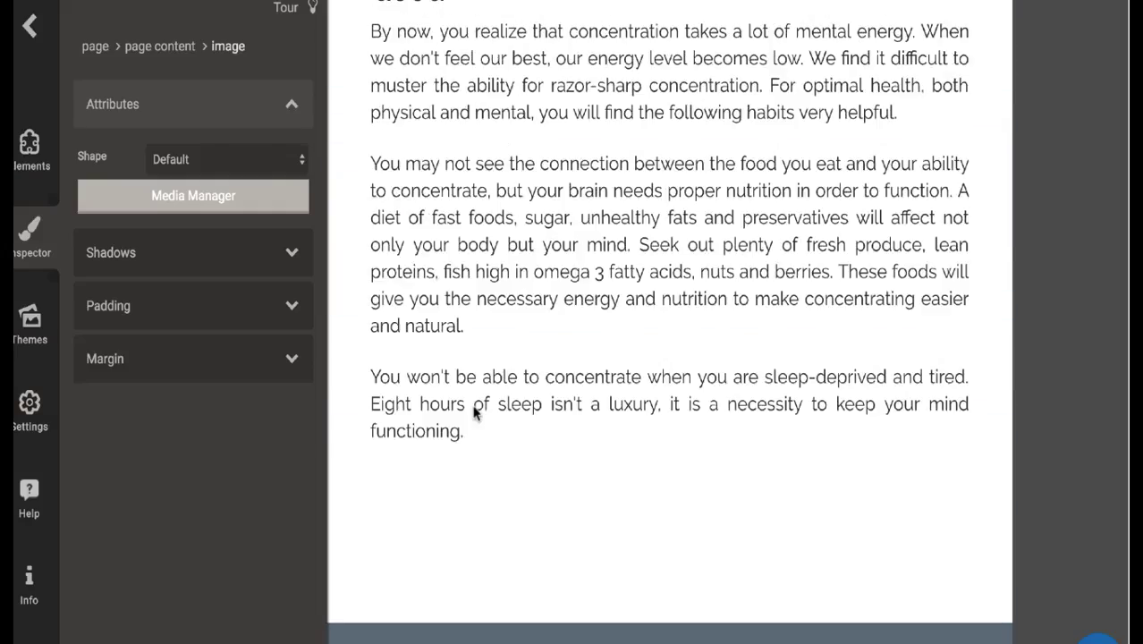
{"action": "scroll", "coordinate": [474, 413], "scroll_direction": "up", "scroll_amount": 2}
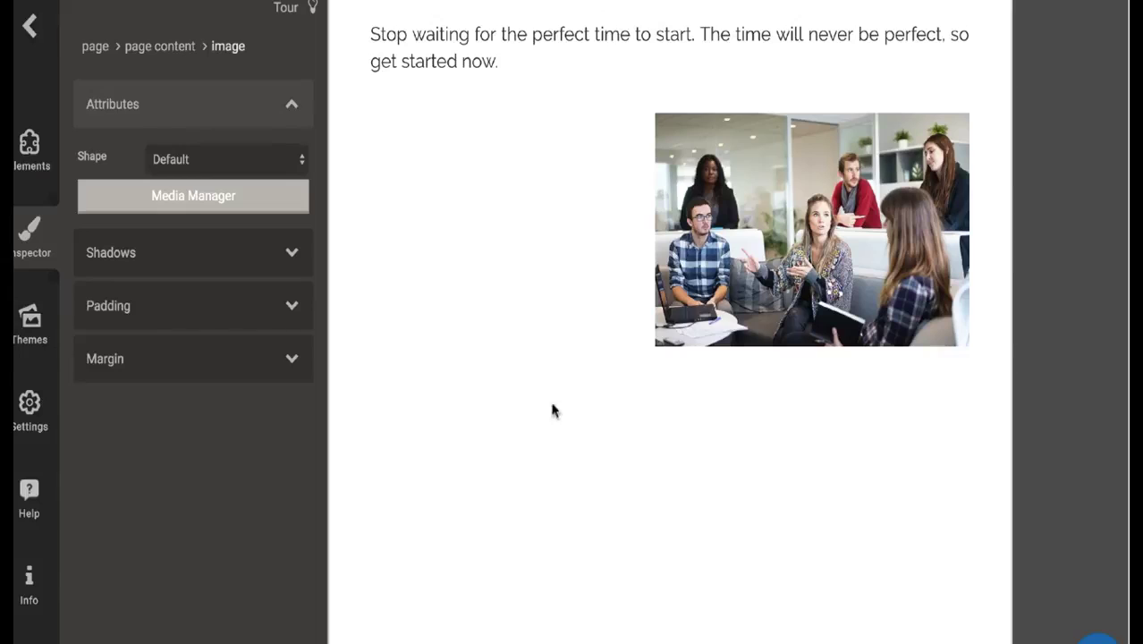
{"action": "left_click", "coordinate": [490, 37]}
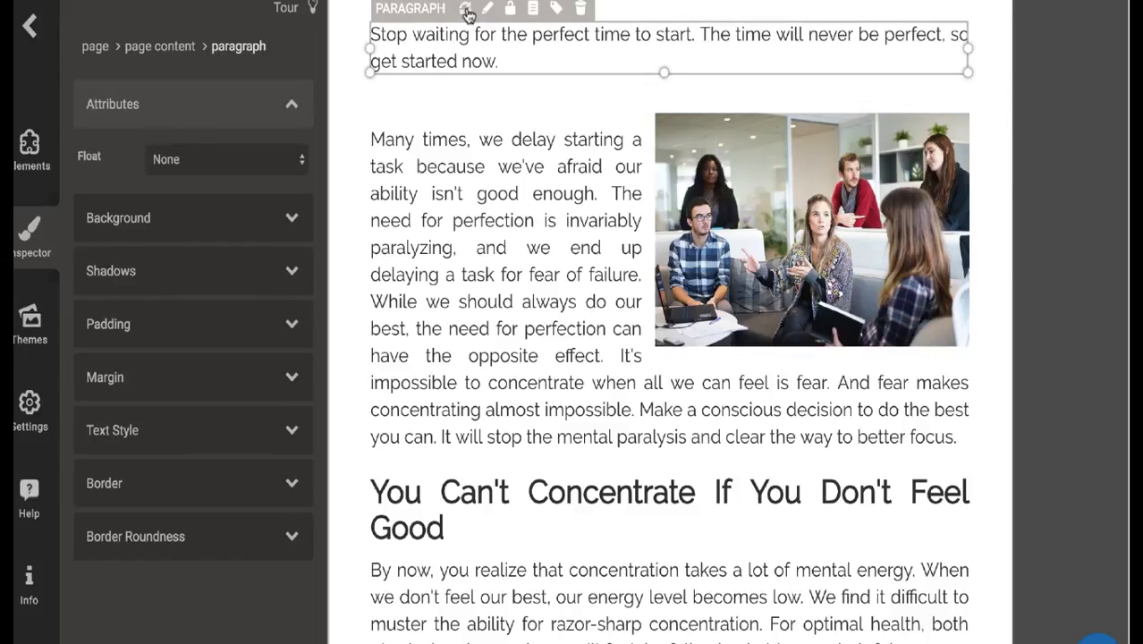
Examine the text flow and page breaks in the chapters following the office meeting photo.
{"action": "scroll", "coordinate": [490, 318], "scroll_direction": "down", "scroll_amount": 5}
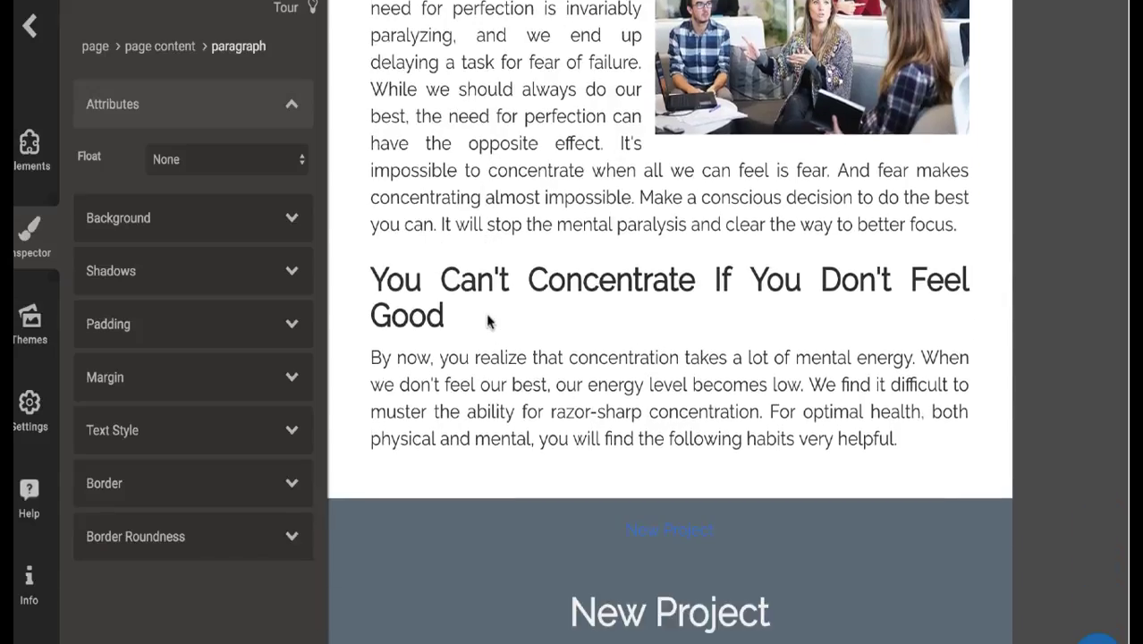
{"action": "scroll", "coordinate": [488, 318], "scroll_direction": "down", "scroll_amount": 15}
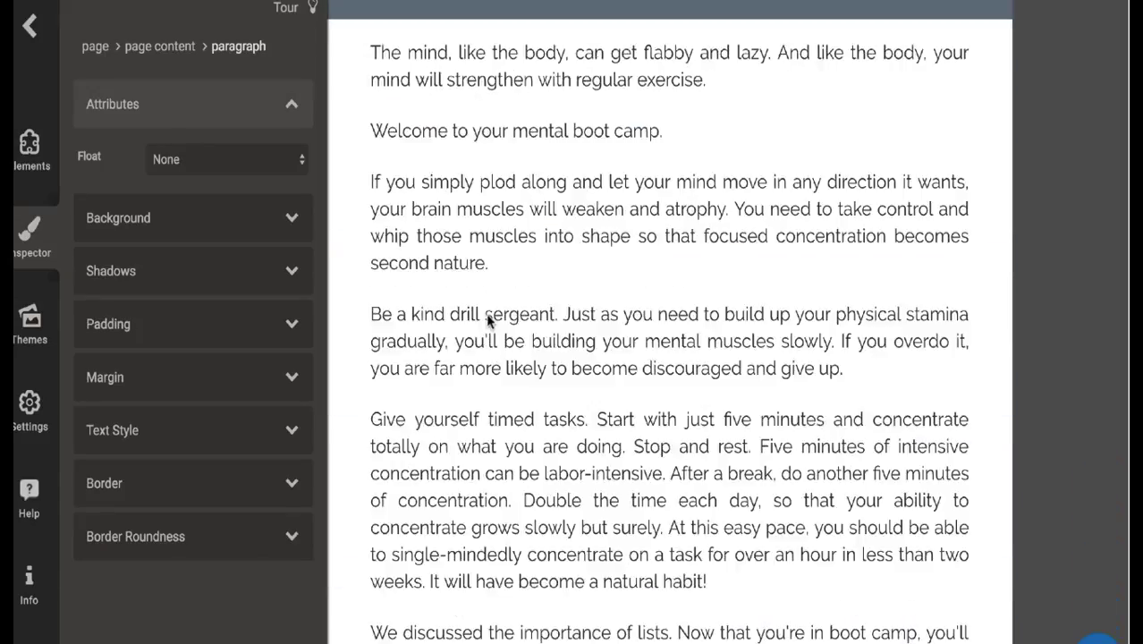
{"action": "scroll", "coordinate": [487, 321], "scroll_direction": "down", "scroll_amount": 15}
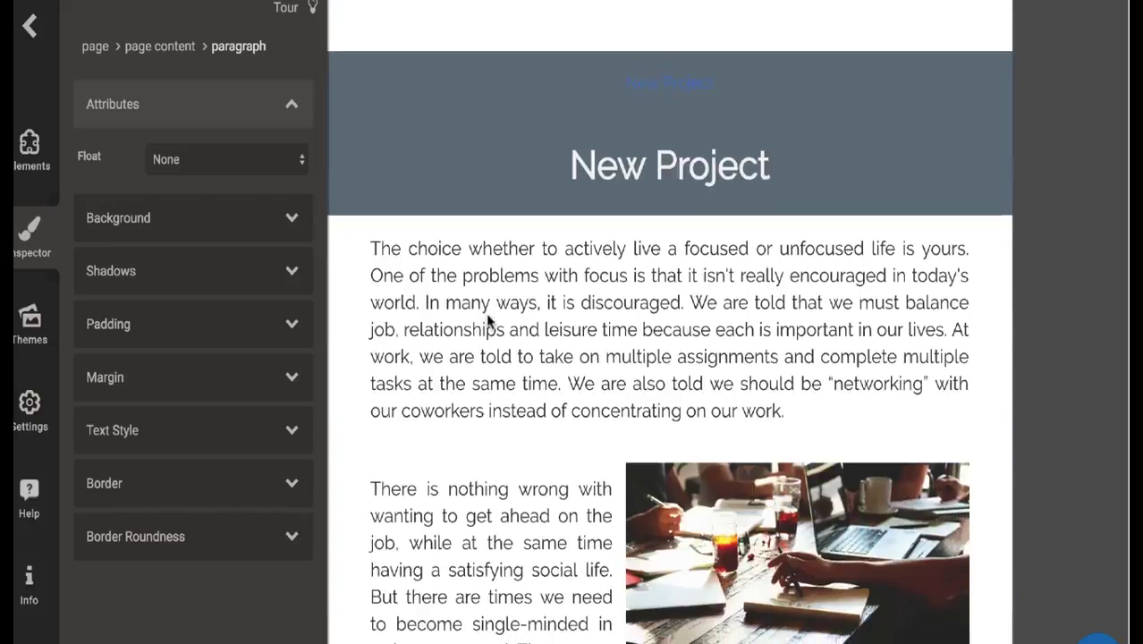
{"action": "scroll", "coordinate": [487, 321], "scroll_direction": "down", "scroll_amount": 10}
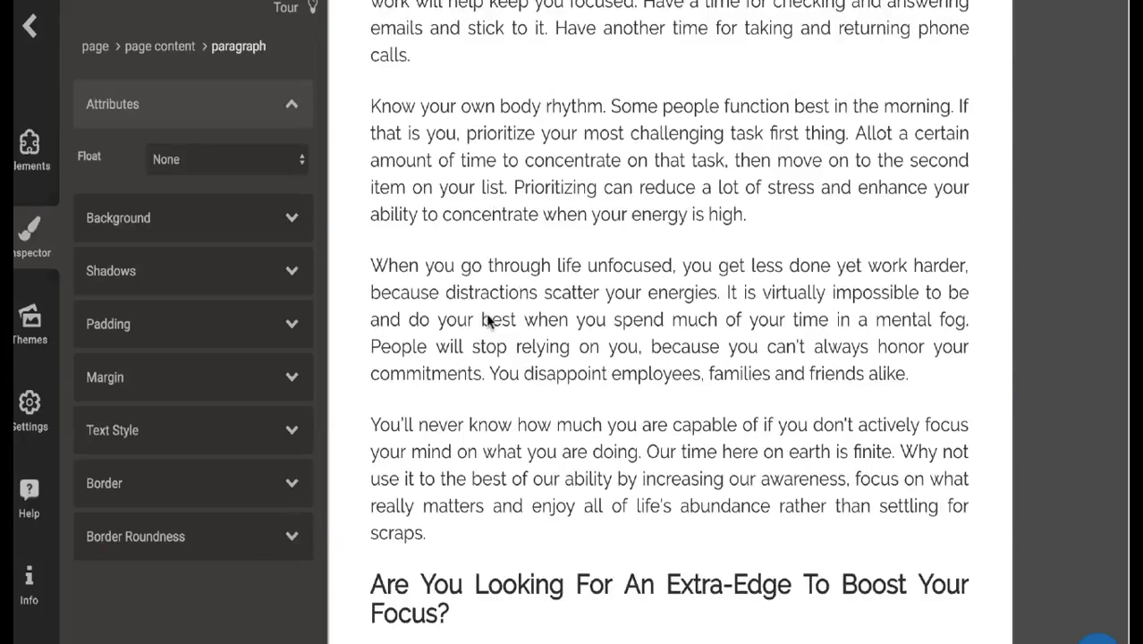
{"action": "scroll", "coordinate": [487, 321], "scroll_direction": "down", "scroll_amount": 15}
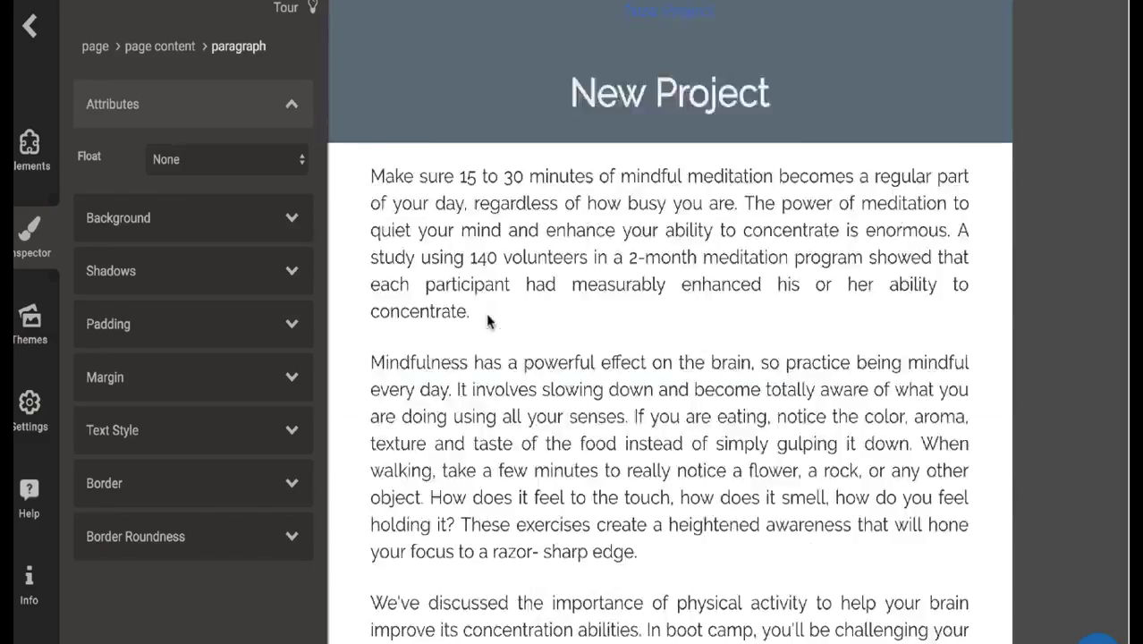
{"action": "scroll", "coordinate": [488, 321], "scroll_direction": "down", "scroll_amount": 15}
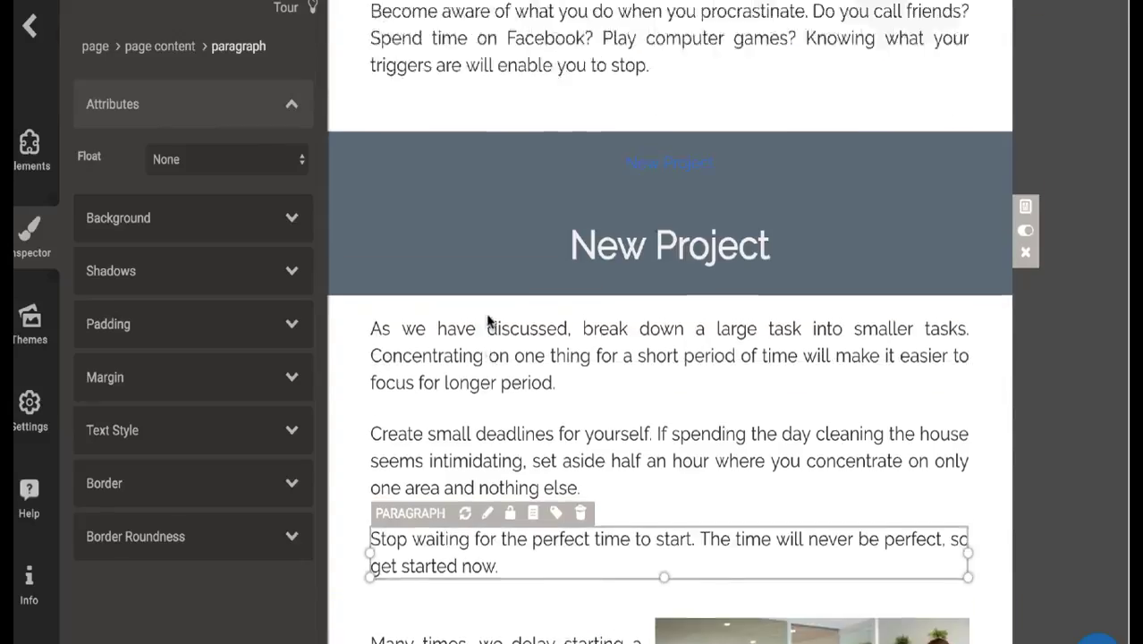
{"action": "scroll", "coordinate": [487, 321], "scroll_direction": "down", "scroll_amount": 15}
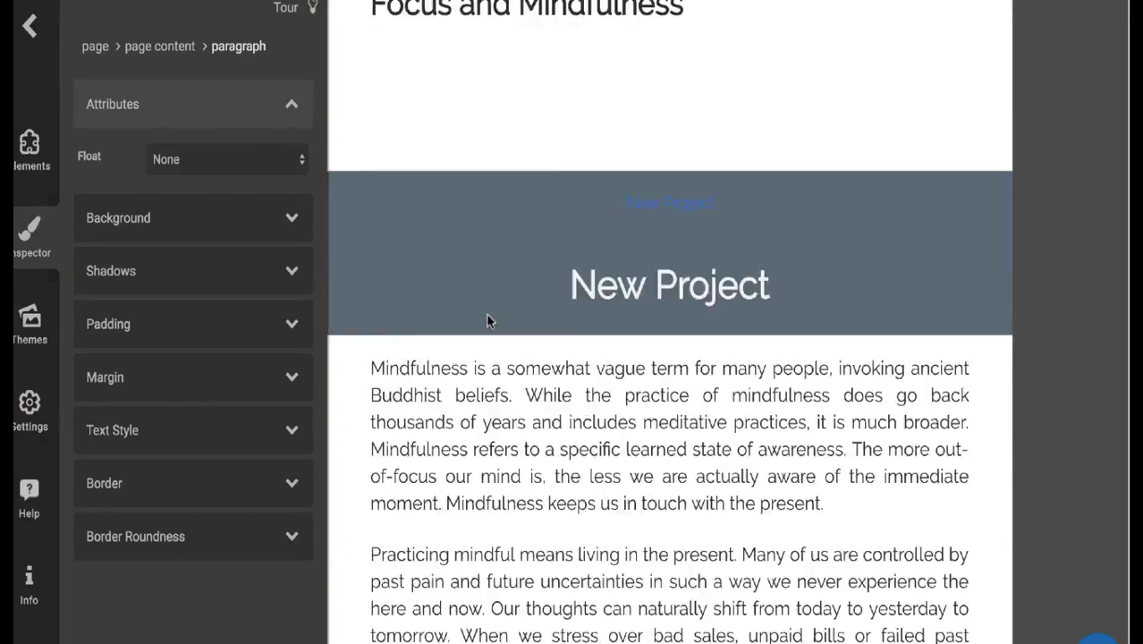
Insert a new page break just before the "Why We Need To Focus" heading.
{"action": "scroll", "coordinate": [488, 324], "scroll_direction": "up", "scroll_amount": 15}
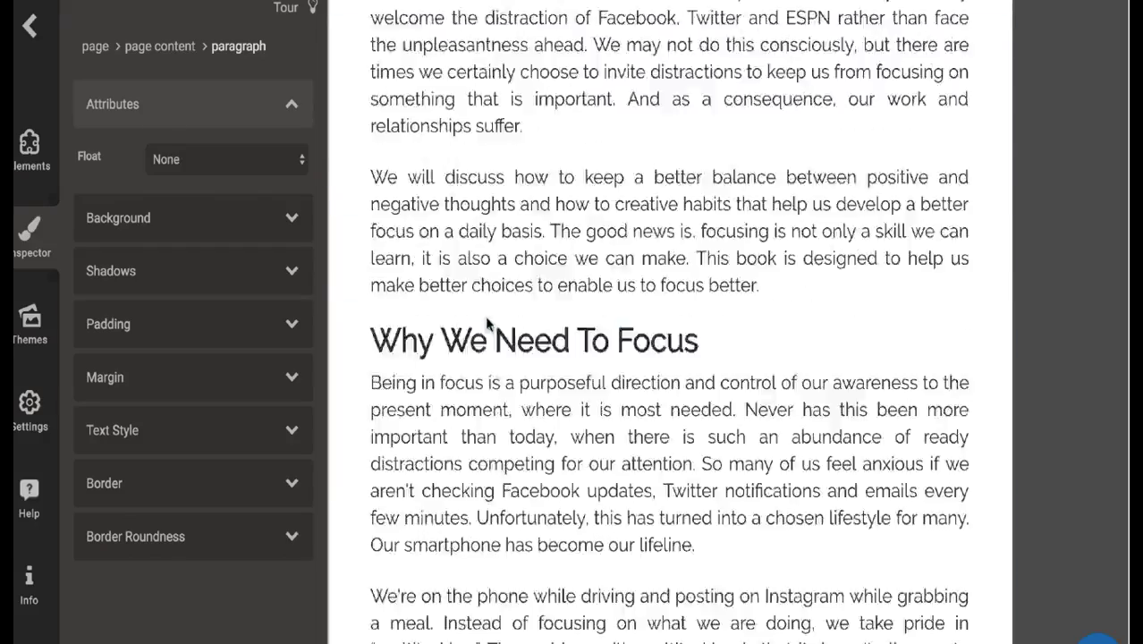
{"action": "scroll", "coordinate": [487, 324], "scroll_direction": "down", "scroll_amount": 10}
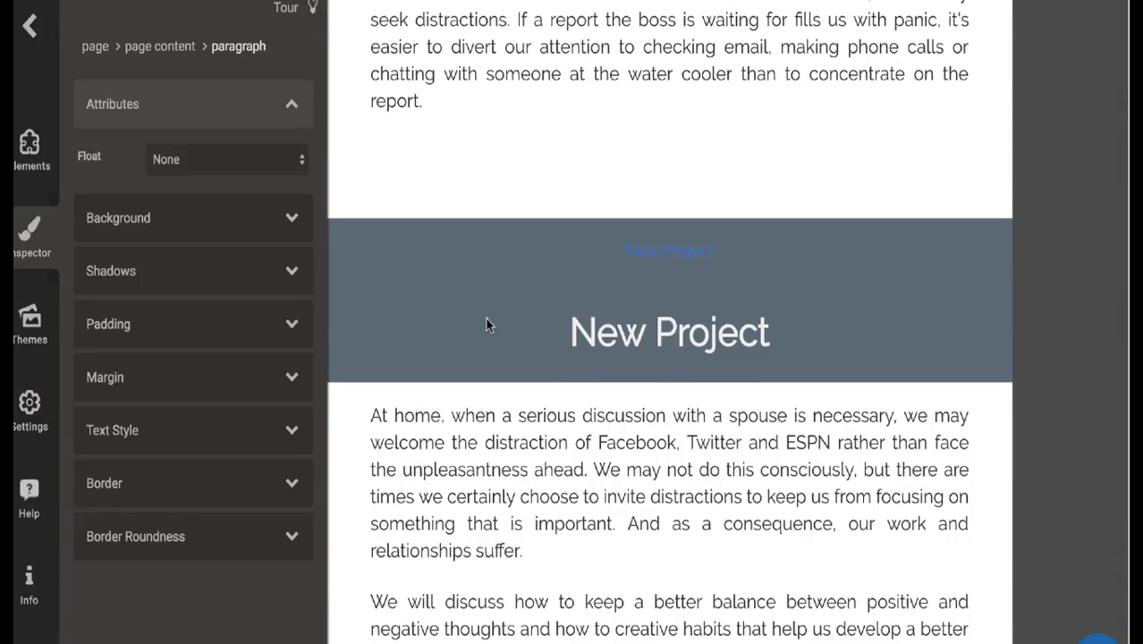
{"action": "scroll", "coordinate": [488, 324], "scroll_direction": "down", "scroll_amount": 1}
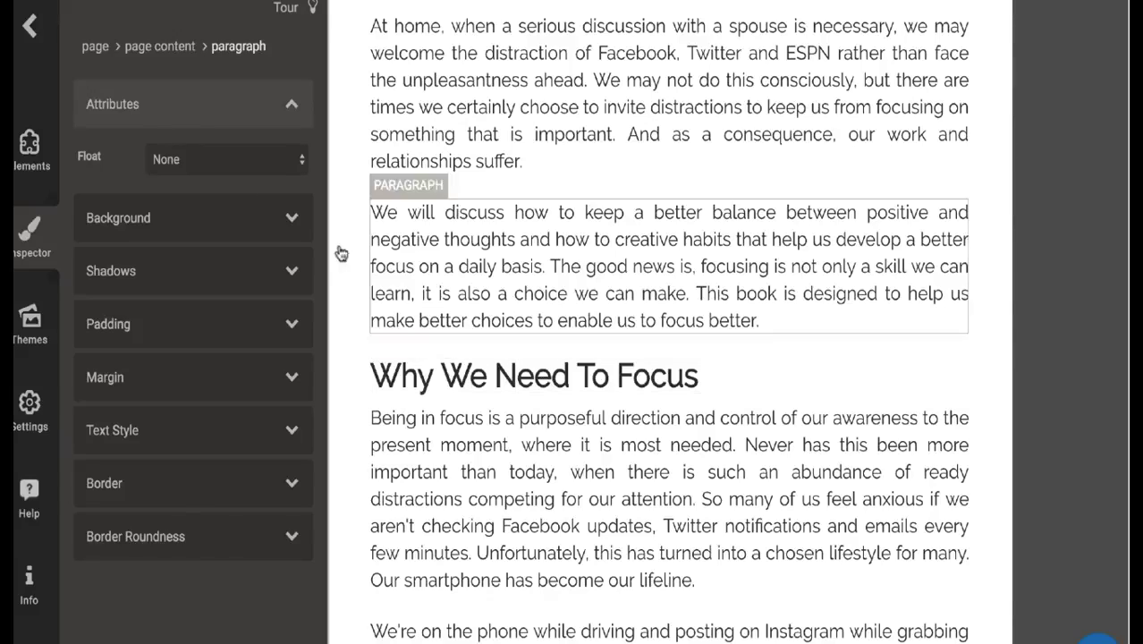
{"action": "left_click", "coordinate": [32, 148]}
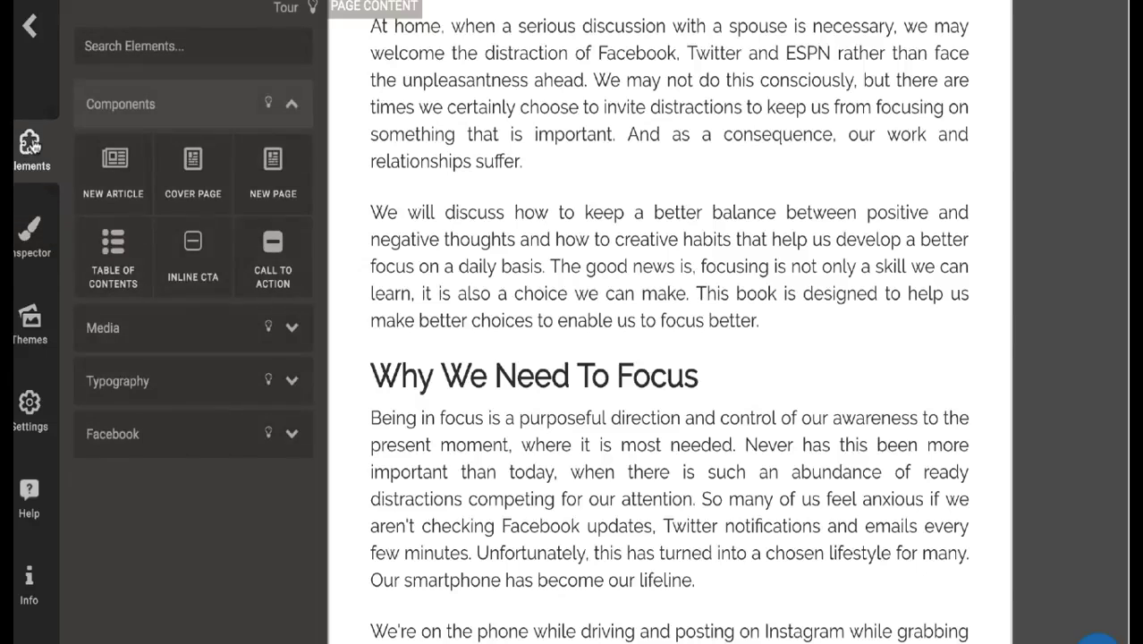
{"action": "left_click_drag", "start_coordinate": [269, 172], "coordinate": [339, 377]}
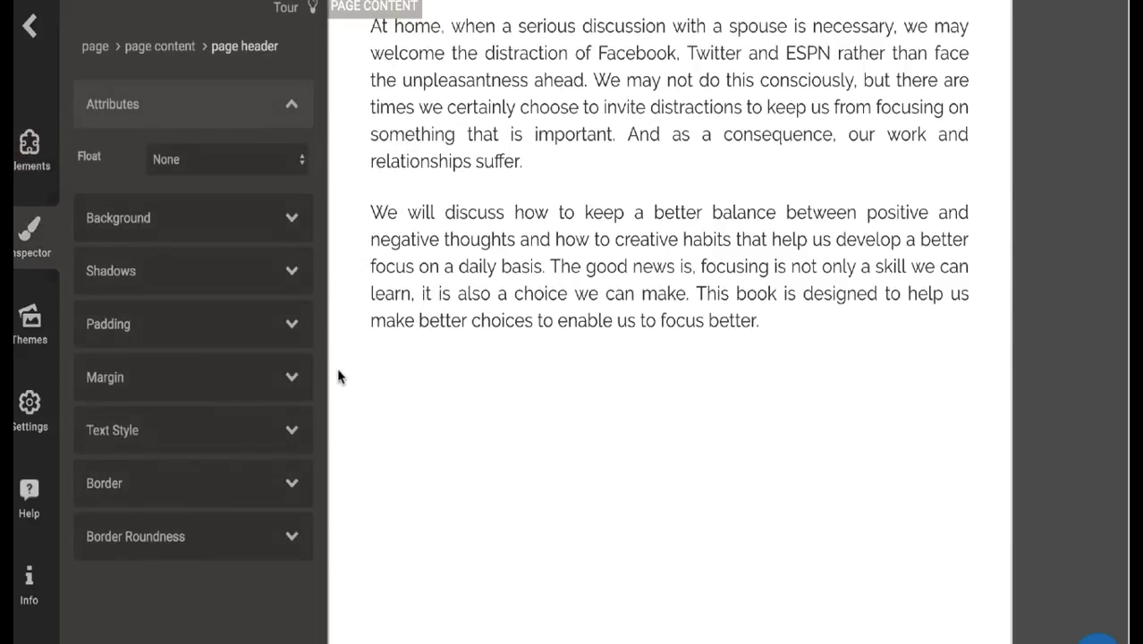
Reflow the text from the "We're on the phone while driving" paragraph to fill the page starting with "Why We Need To Focus".
{"action": "scroll", "coordinate": [474, 275], "scroll_direction": "down", "scroll_amount": 2}
{"action": "scroll", "coordinate": [474, 280], "scroll_direction": "down", "scroll_amount": 10}
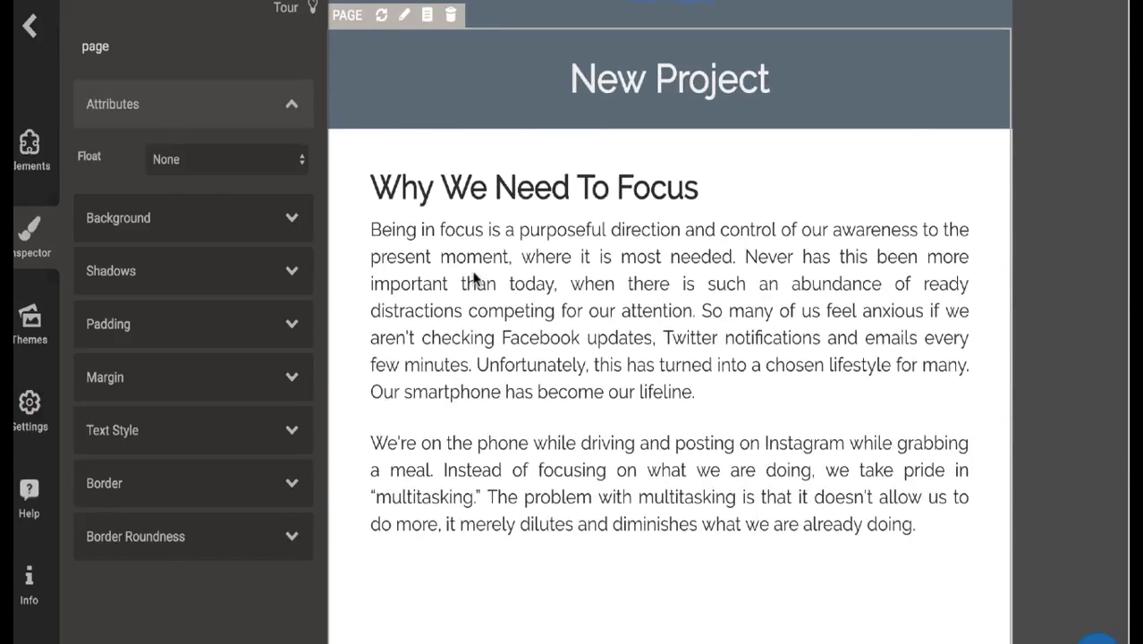
{"action": "scroll", "coordinate": [509, 334], "scroll_direction": "down", "scroll_amount": 3}
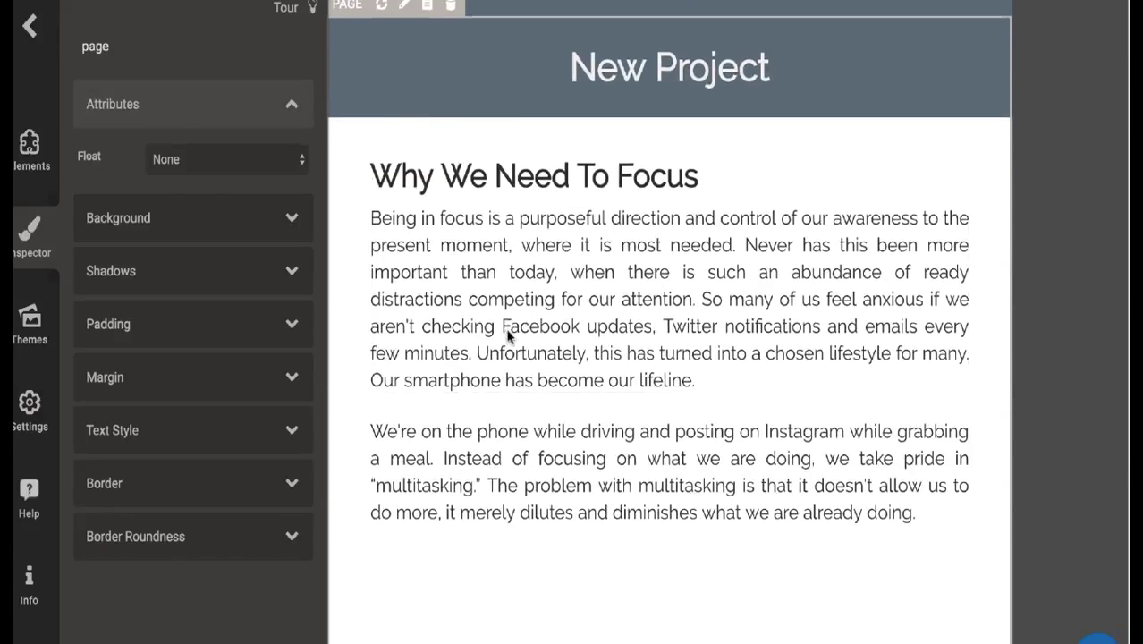
{"action": "left_click", "coordinate": [546, 167]}
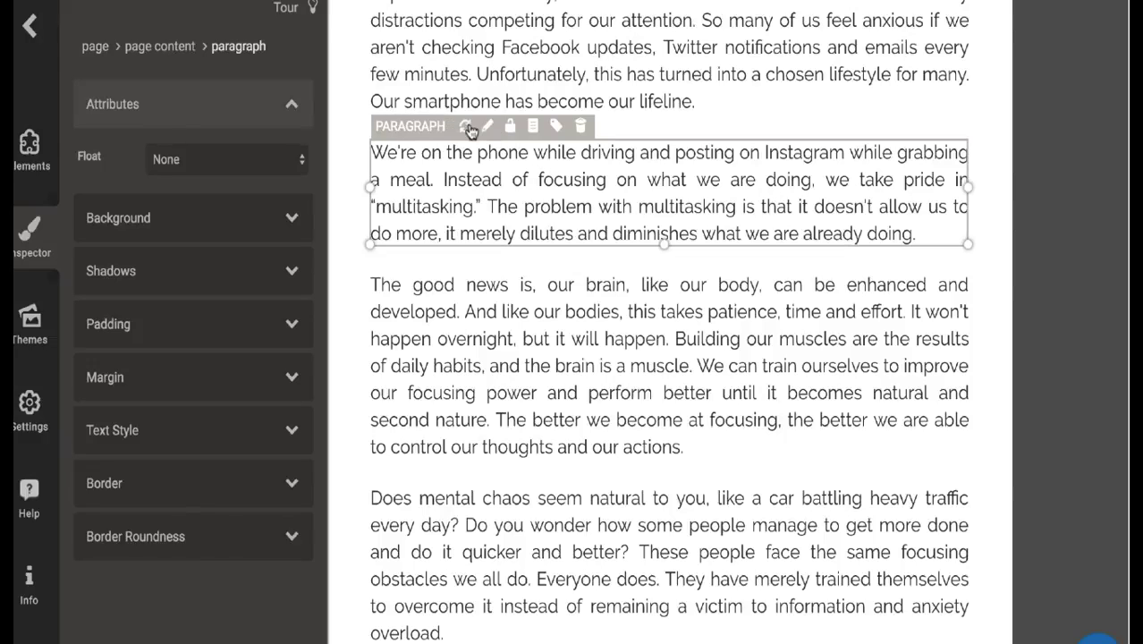
Examine how the text fills the pages following the "Why We Need To Focus" section.
{"action": "scroll", "coordinate": [597, 299], "scroll_direction": "down", "scroll_amount": 1}
{"action": "scroll", "coordinate": [597, 299], "scroll_direction": "down", "scroll_amount": 5}
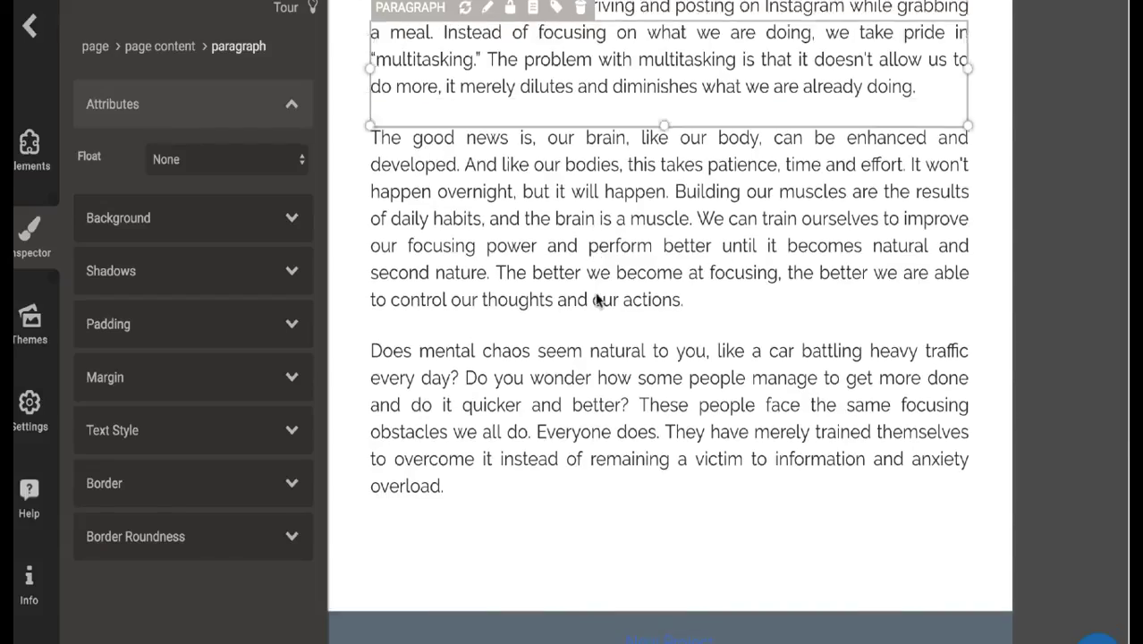
{"action": "scroll", "coordinate": [596, 300], "scroll_direction": "down", "scroll_amount": 5}
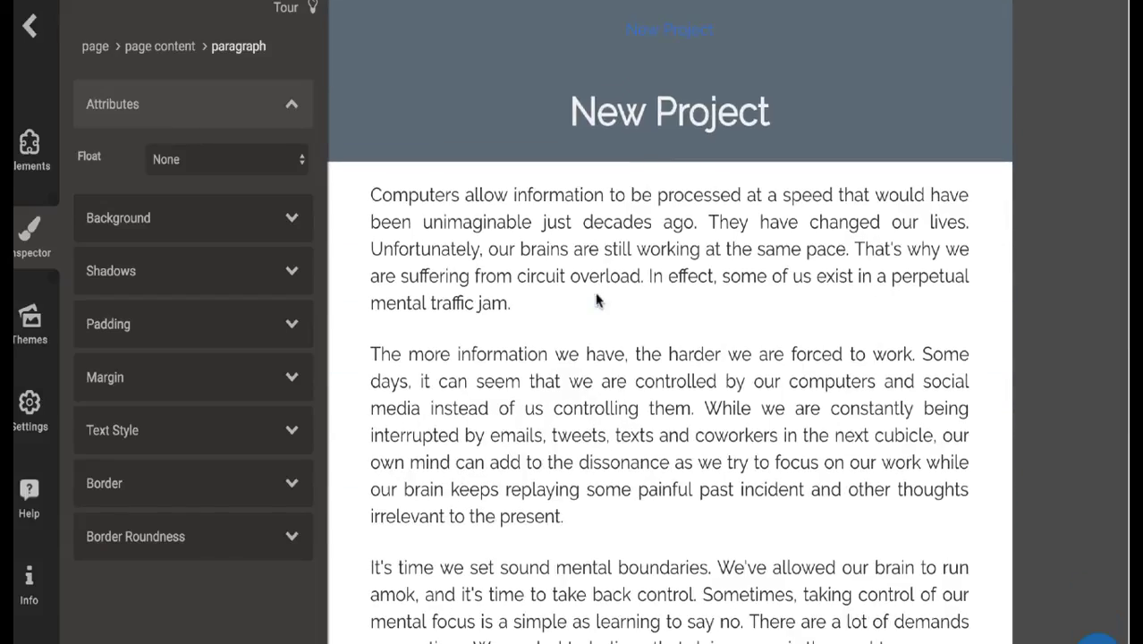
{"action": "scroll", "coordinate": [596, 299], "scroll_direction": "down", "scroll_amount": 3}
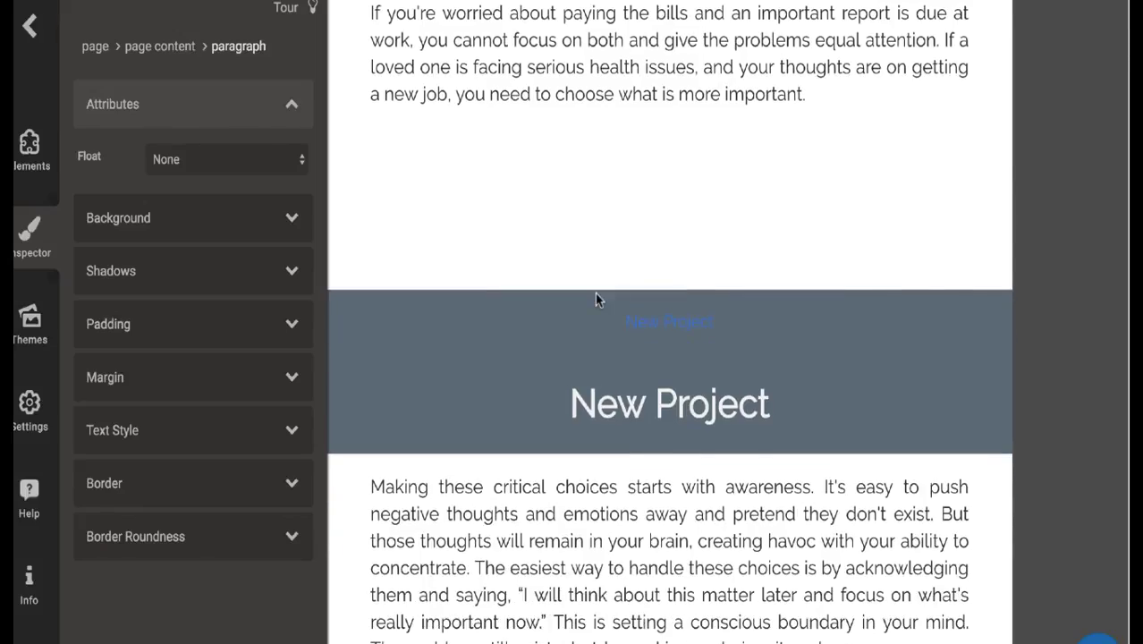
{"action": "scroll", "coordinate": [597, 301], "scroll_direction": "down", "scroll_amount": 6}
{"action": "scroll", "coordinate": [597, 301], "scroll_direction": "down", "scroll_amount": 7}
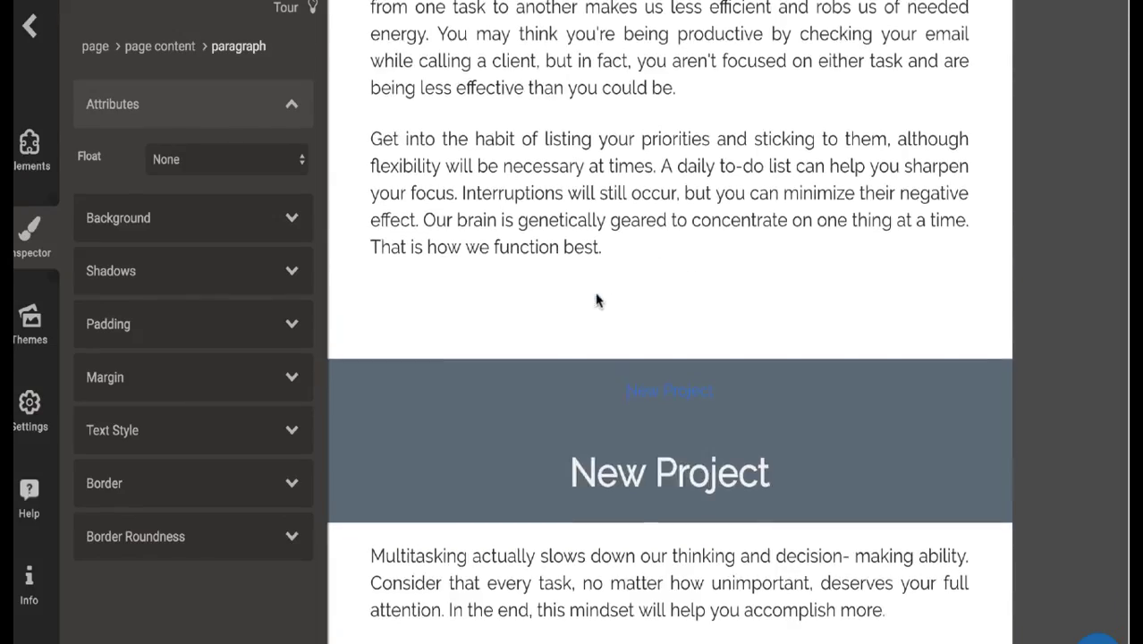
{"action": "scroll", "coordinate": [598, 304], "scroll_direction": "down", "scroll_amount": 5}
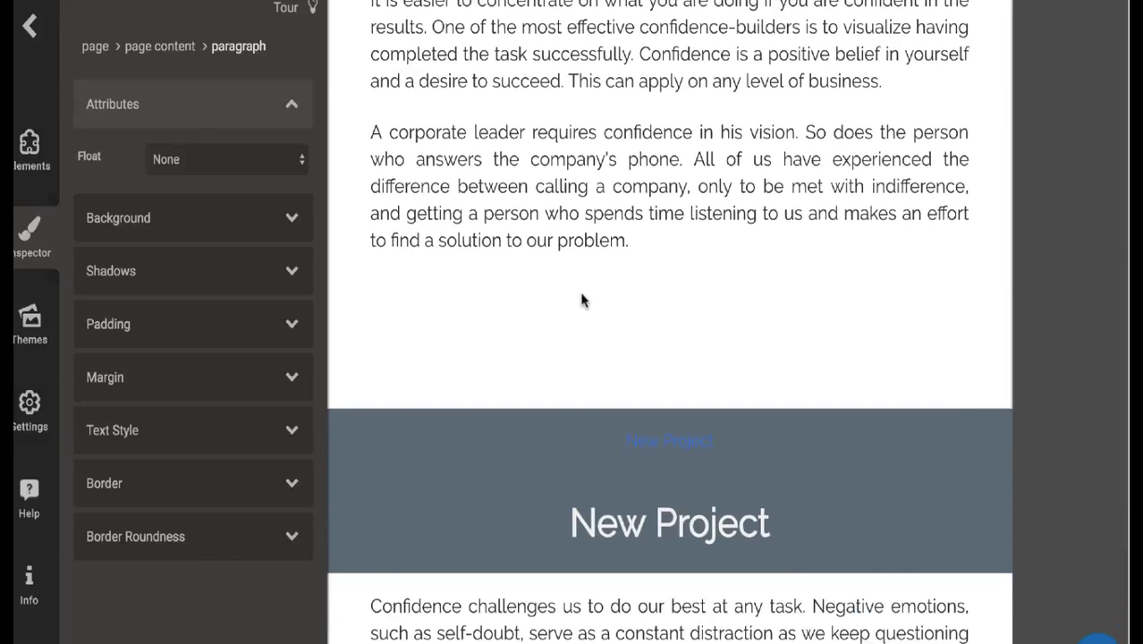
Insert a new page break just before the "Focus and Mindfulness" heading.
{"action": "scroll", "coordinate": [577, 300], "scroll_direction": "down", "scroll_amount": 5}
{"action": "scroll", "coordinate": [576, 291], "scroll_direction": "down", "scroll_amount": 6}
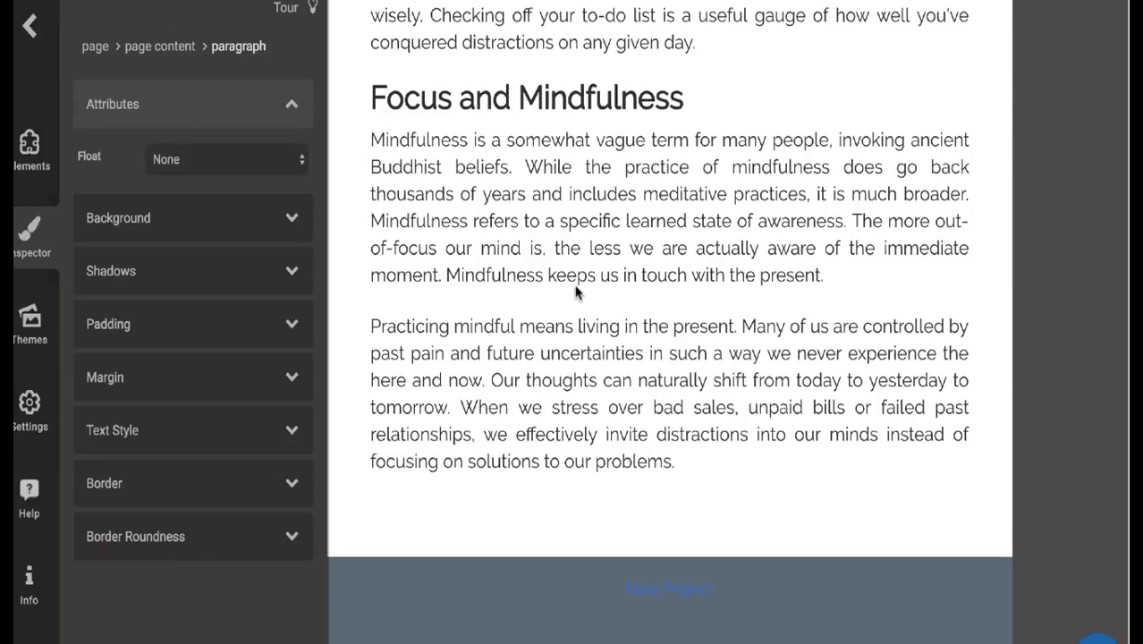
{"action": "scroll", "coordinate": [576, 292], "scroll_direction": "up", "scroll_amount": 3}
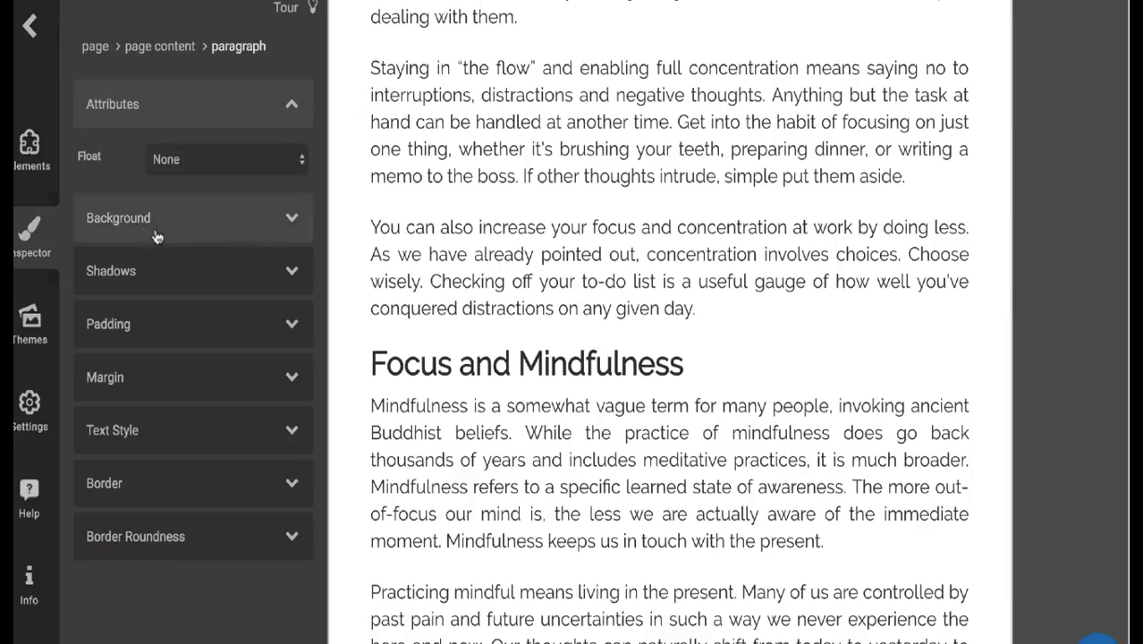
{"action": "left_click", "coordinate": [29, 148]}
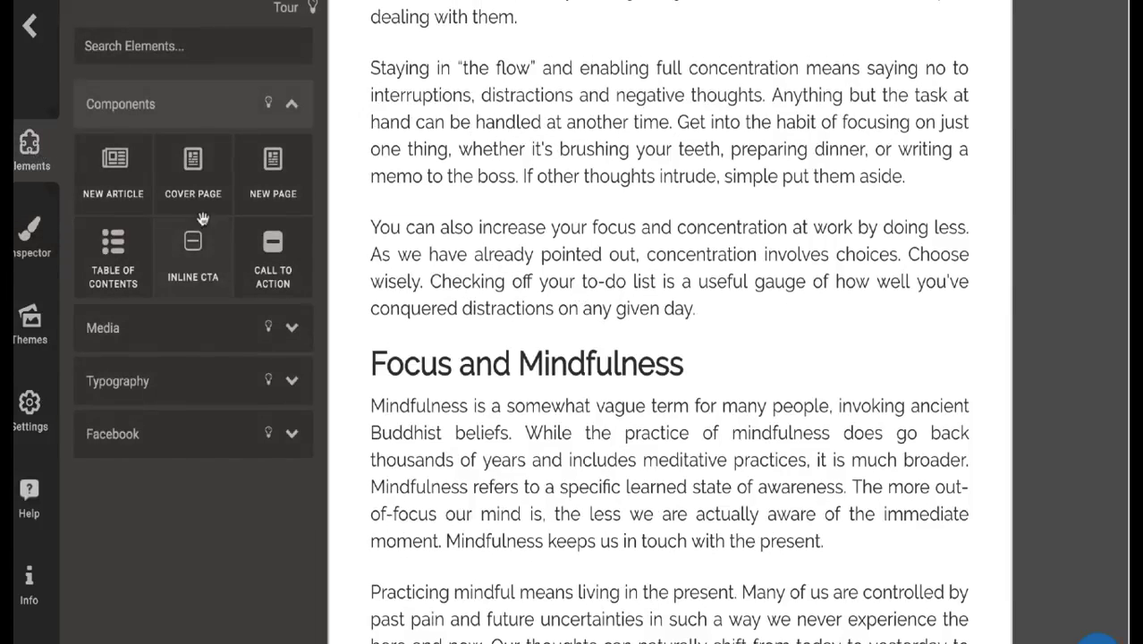
{"action": "left_click_drag", "start_coordinate": [273, 188], "coordinate": [383, 424]}
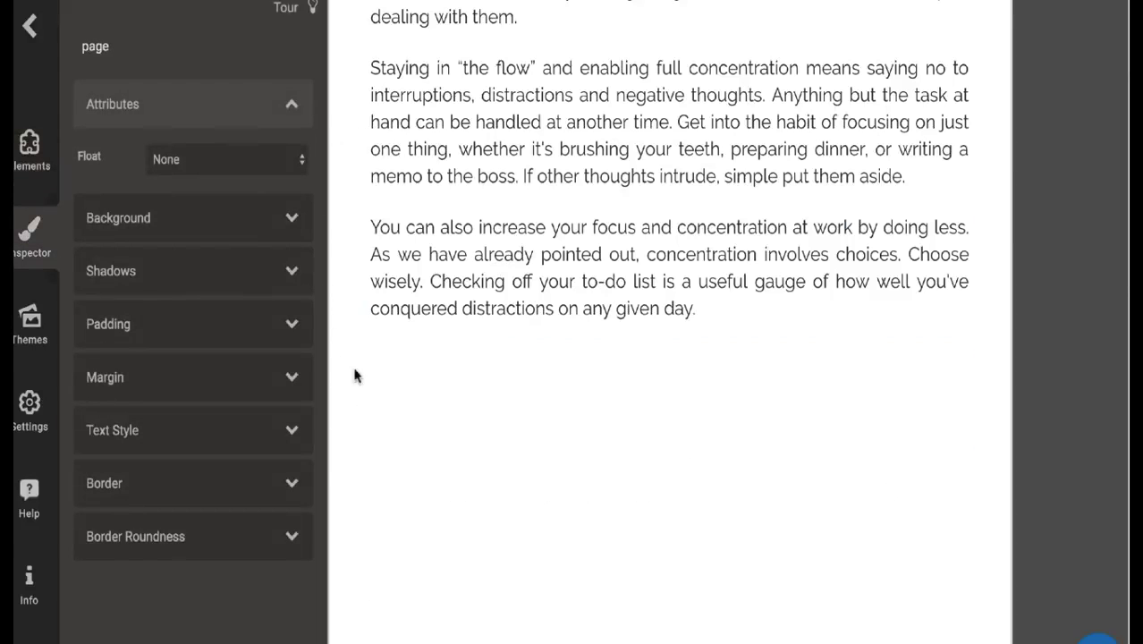
Reflow the text from the "Practicing mindful means living in the present" paragraph to fill the "Focus and Mindfulness" page.
{"action": "scroll", "coordinate": [383, 383], "scroll_direction": "down", "scroll_amount": 10}
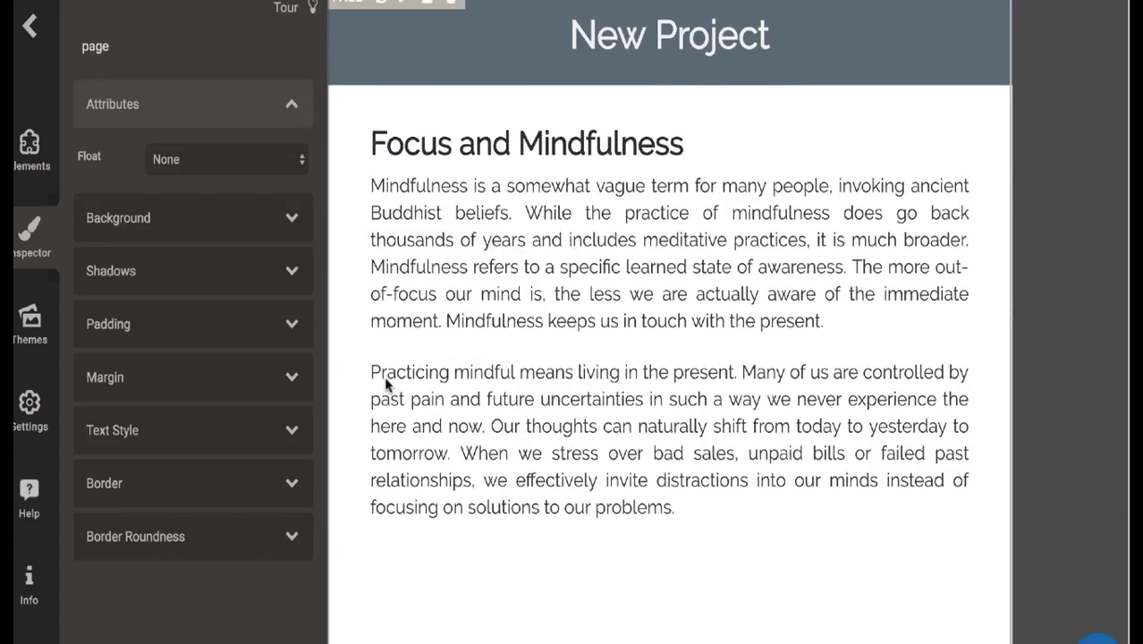
{"action": "scroll", "coordinate": [386, 382], "scroll_direction": "down", "scroll_amount": 8}
{"action": "scroll", "coordinate": [386, 383], "scroll_direction": "up", "scroll_amount": 5}
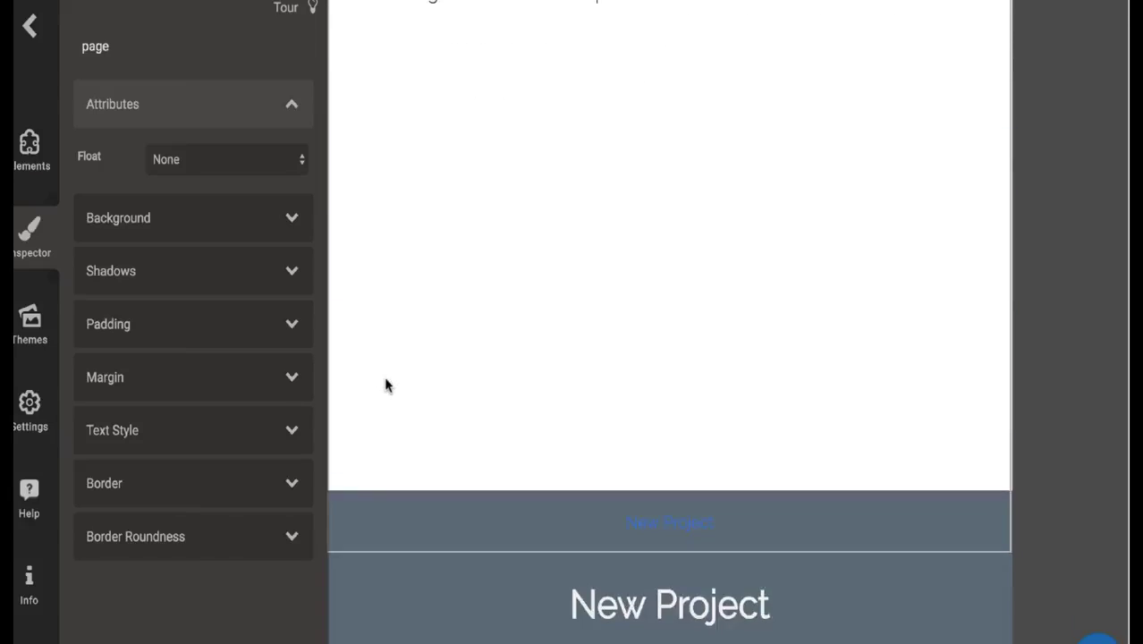
{"action": "scroll", "coordinate": [387, 382], "scroll_direction": "up", "scroll_amount": 2}
{"action": "left_click", "coordinate": [491, 278]}
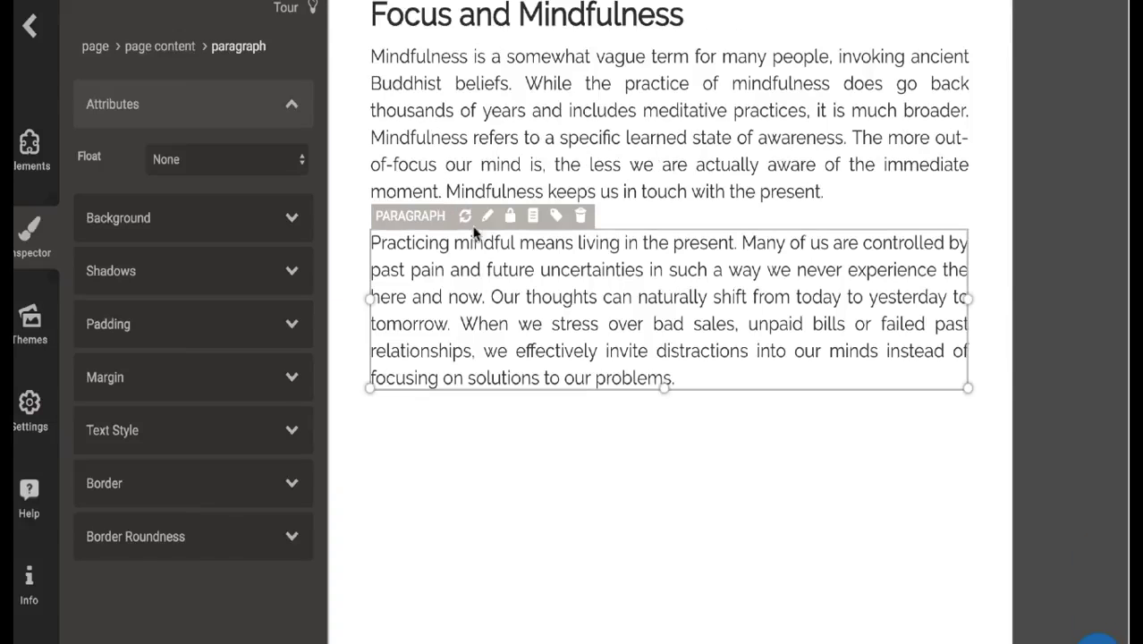
{"action": "scroll", "coordinate": [581, 358], "scroll_direction": "down", "scroll_amount": 5}
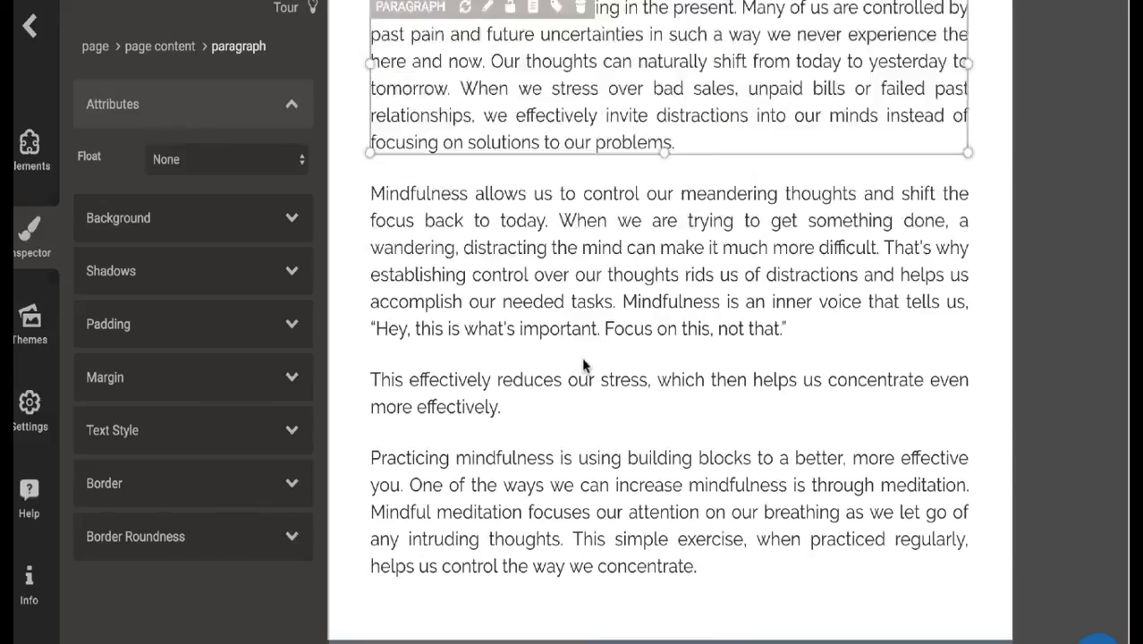
Insert a new page break just before the "Focus and Procrastination" heading.
{"action": "scroll", "coordinate": [581, 357], "scroll_direction": "down", "scroll_amount": 8}
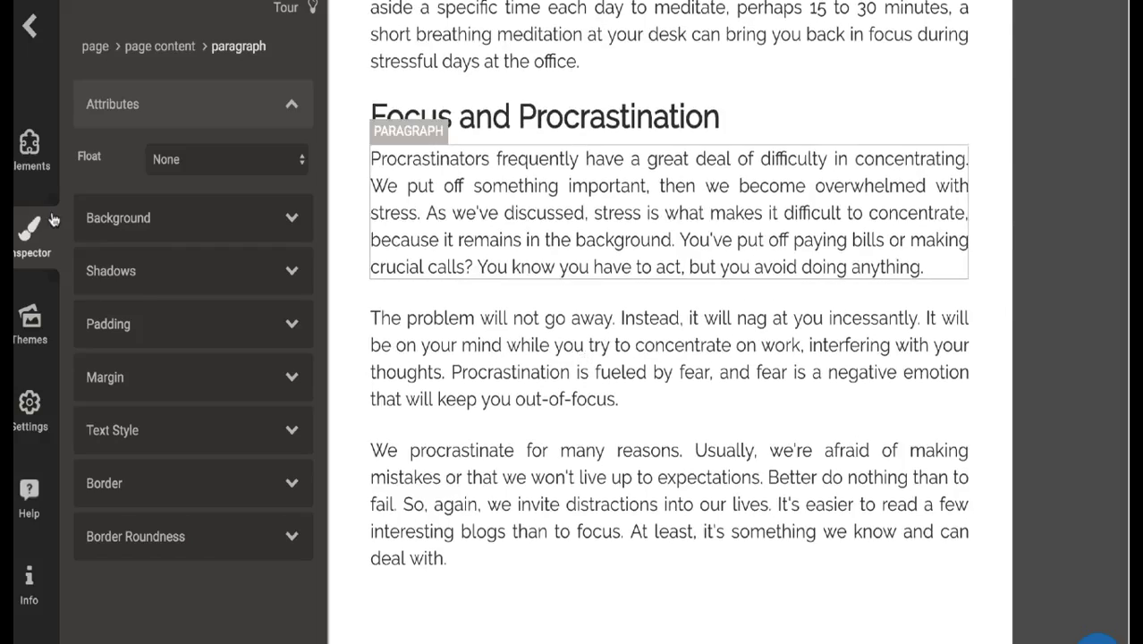
{"action": "left_click", "coordinate": [32, 165]}
{"action": "left_click_drag", "start_coordinate": [273, 165], "coordinate": [338, 132]}
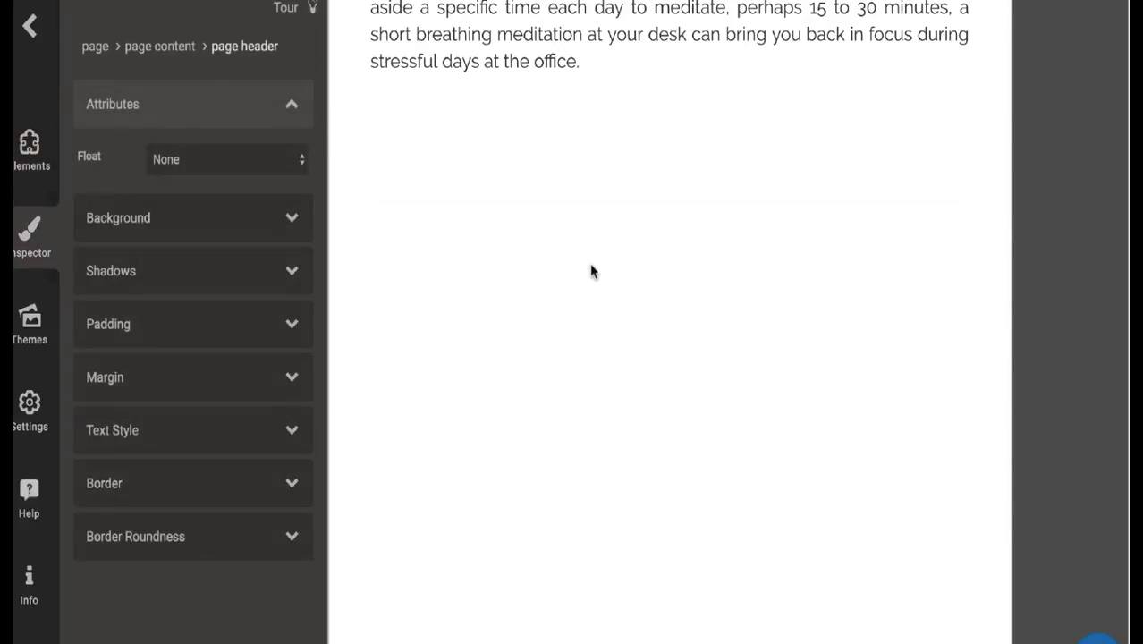
Reflow the text from the "We procrastinate for many reasons" paragraph to fill the "Focus and Procrastination" page.
{"action": "scroll", "coordinate": [594, 282], "scroll_direction": "down", "scroll_amount": 5}
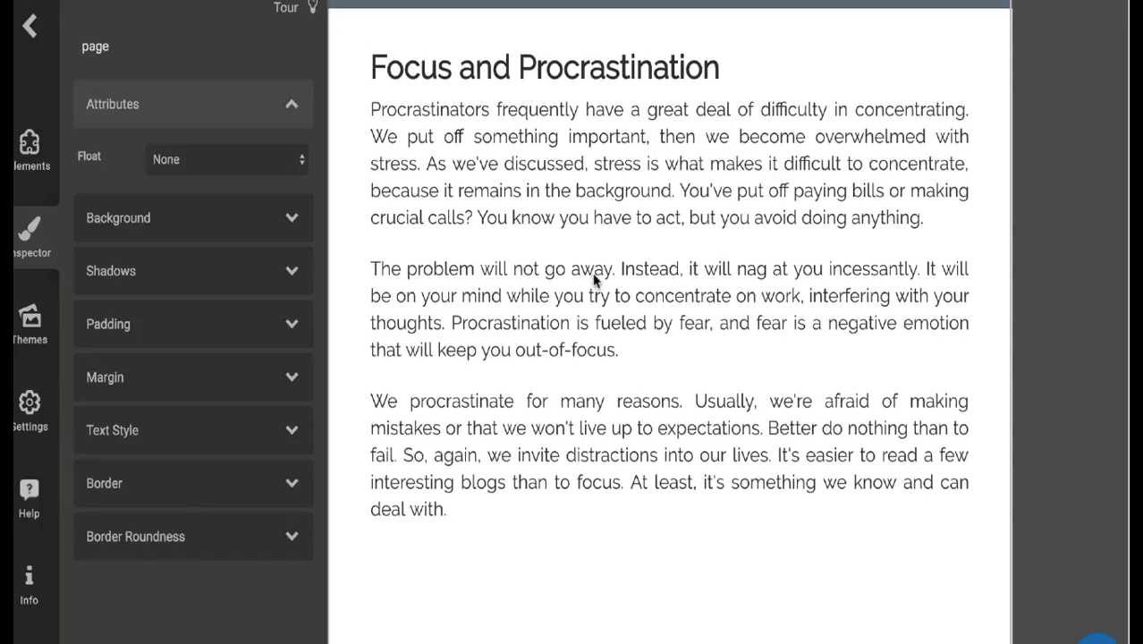
{"action": "scroll", "coordinate": [594, 280], "scroll_direction": "down", "scroll_amount": 1}
{"action": "left_click", "coordinate": [592, 407]}
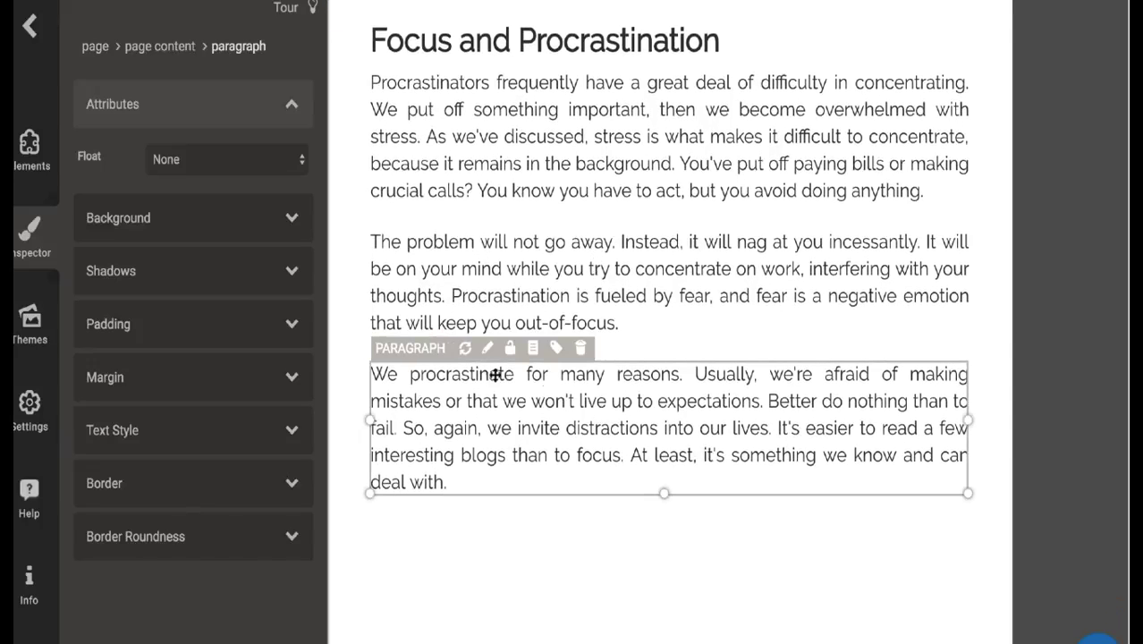
{"action": "scroll", "coordinate": [594, 379], "scroll_direction": "down", "scroll_amount": 15}
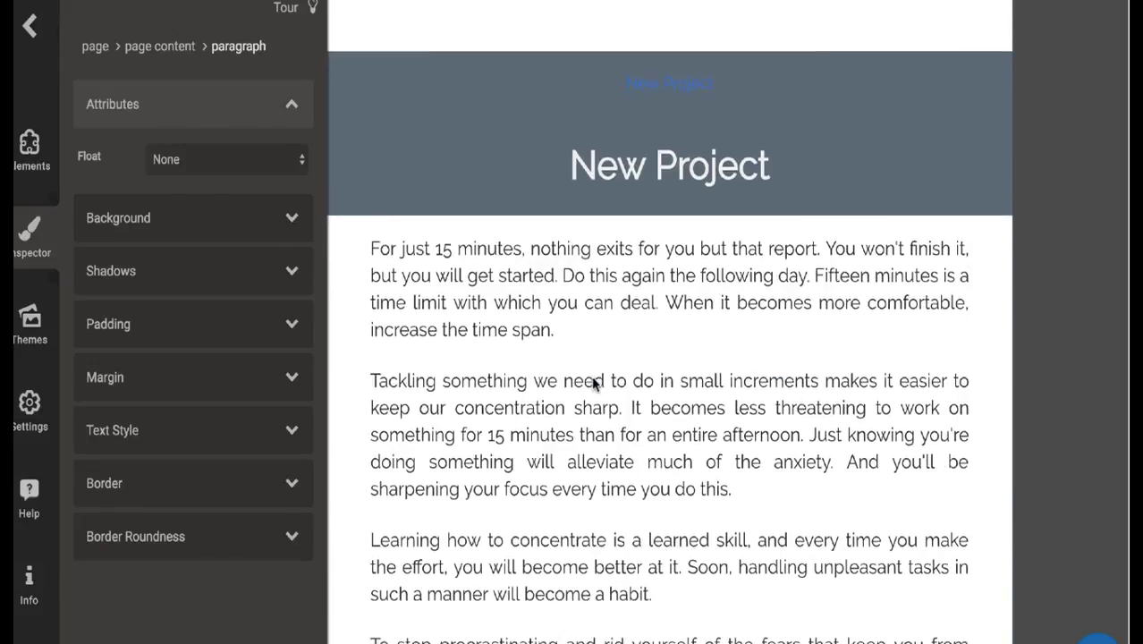
Insert a new page break just before the "You Can't Concentrate If You Don't Feel Good" heading.
{"action": "left_click", "coordinate": [905, 290]}
{"action": "scroll", "coordinate": [904, 290], "scroll_direction": "down", "scroll_amount": 3}
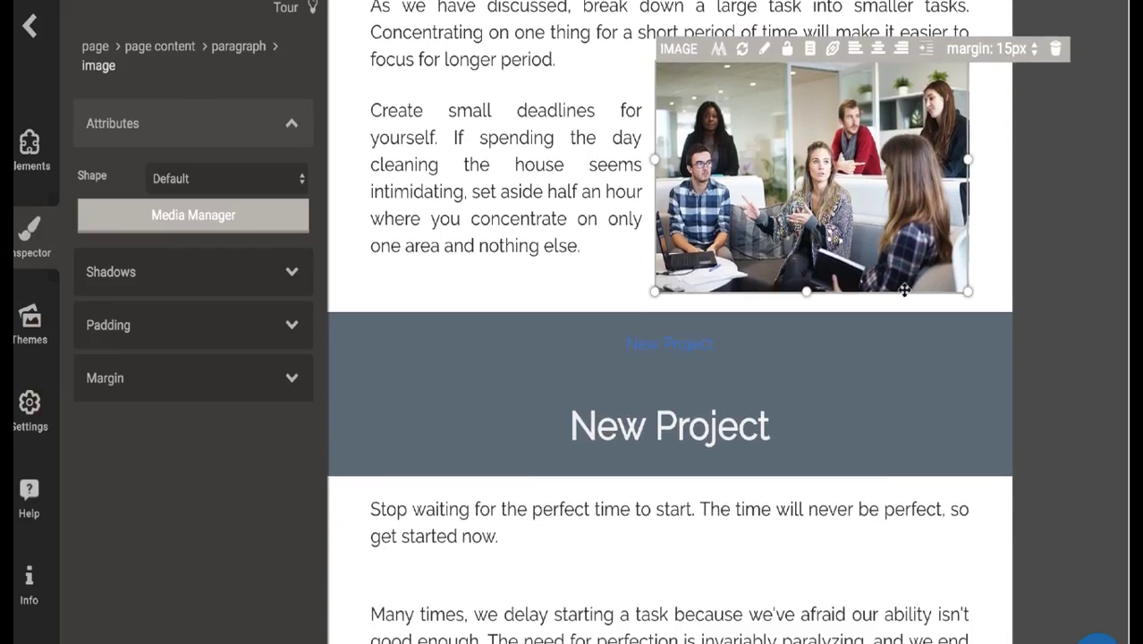
{"action": "scroll", "coordinate": [905, 290], "scroll_direction": "down", "scroll_amount": 4}
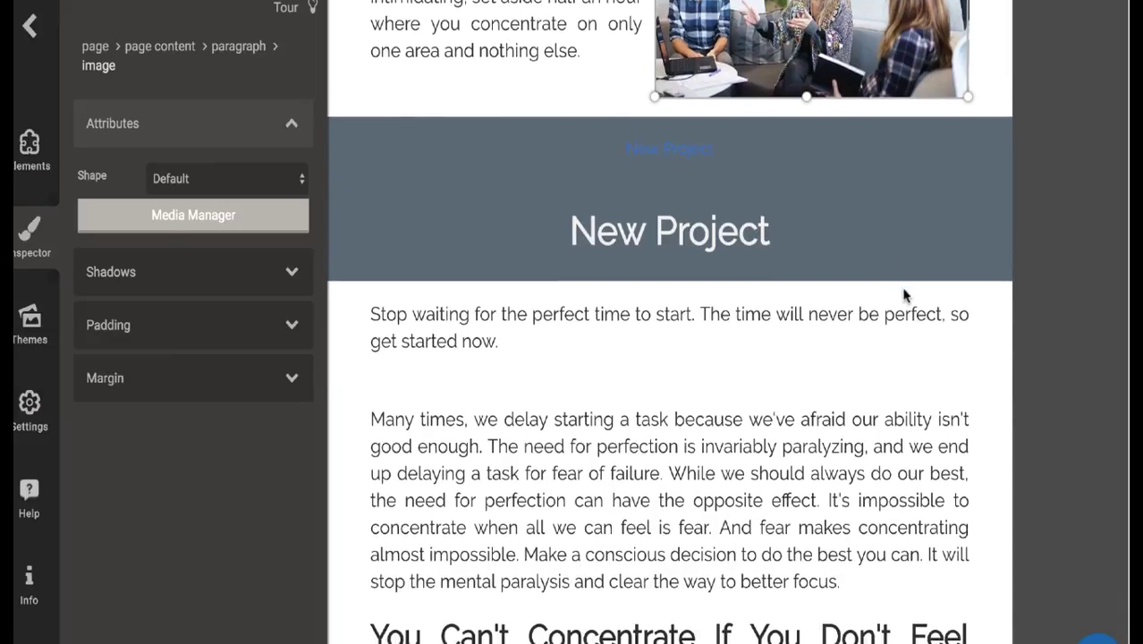
{"action": "scroll", "coordinate": [904, 296], "scroll_direction": "down", "scroll_amount": 3}
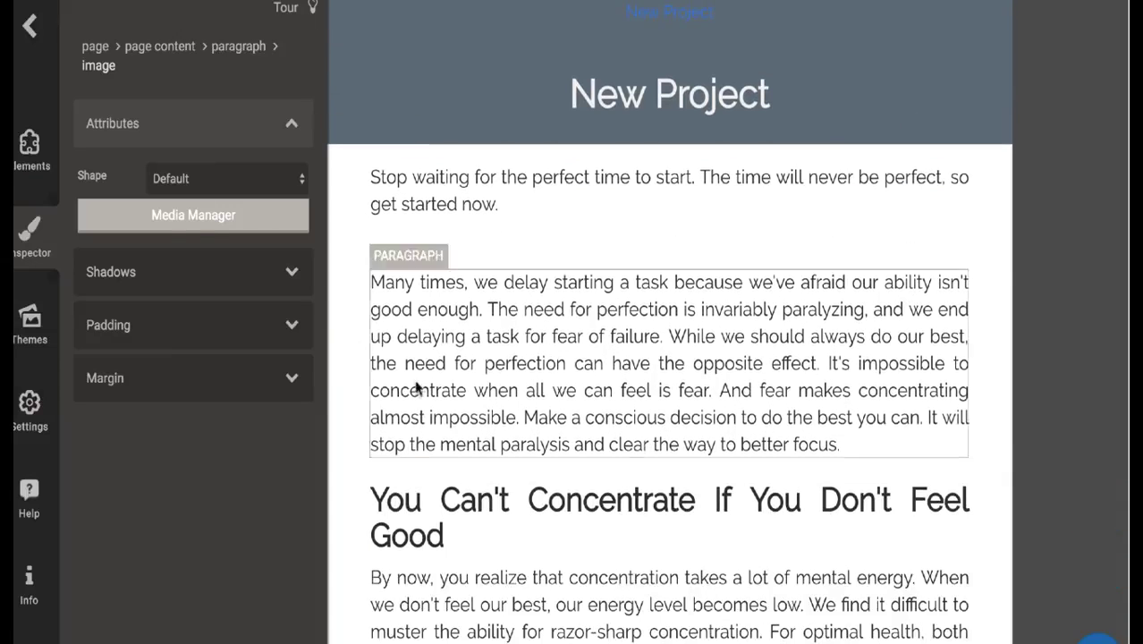
{"action": "left_click", "coordinate": [29, 149]}
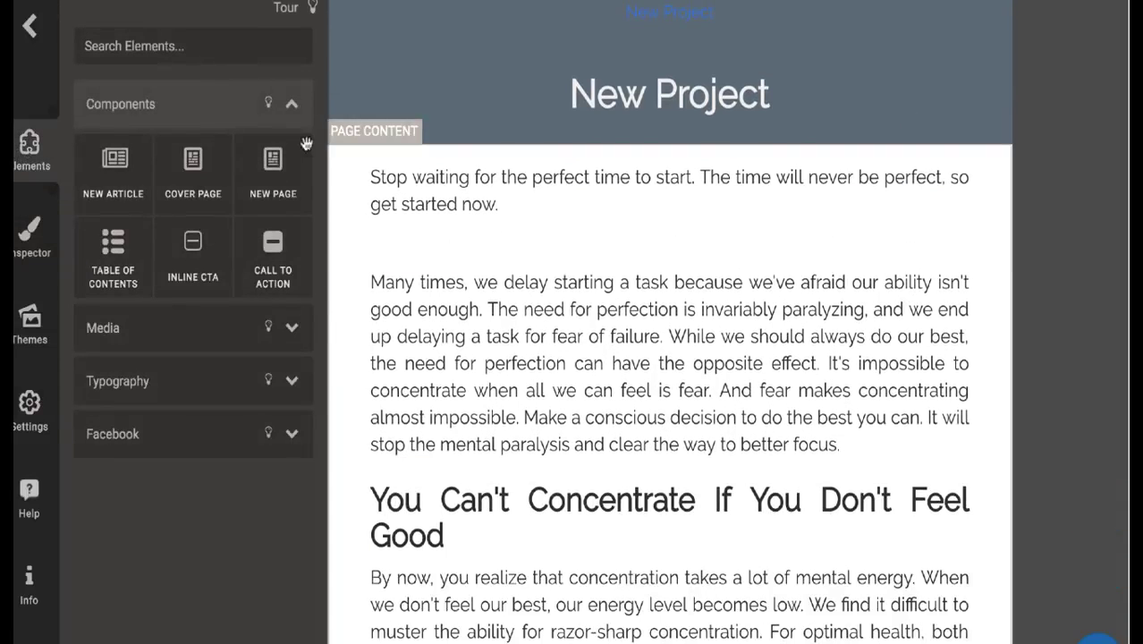
{"action": "left_click_drag", "start_coordinate": [273, 166], "coordinate": [344, 567]}
Reflow the text from the "You won't be able to concentrate" paragraph to fill the "You Can't Concentrate If You Don't Feel Good" page.
{"action": "scroll", "coordinate": [477, 428], "scroll_direction": "down", "scroll_amount": 3}
{"action": "scroll", "coordinate": [479, 428], "scroll_direction": "down", "scroll_amount": 10}
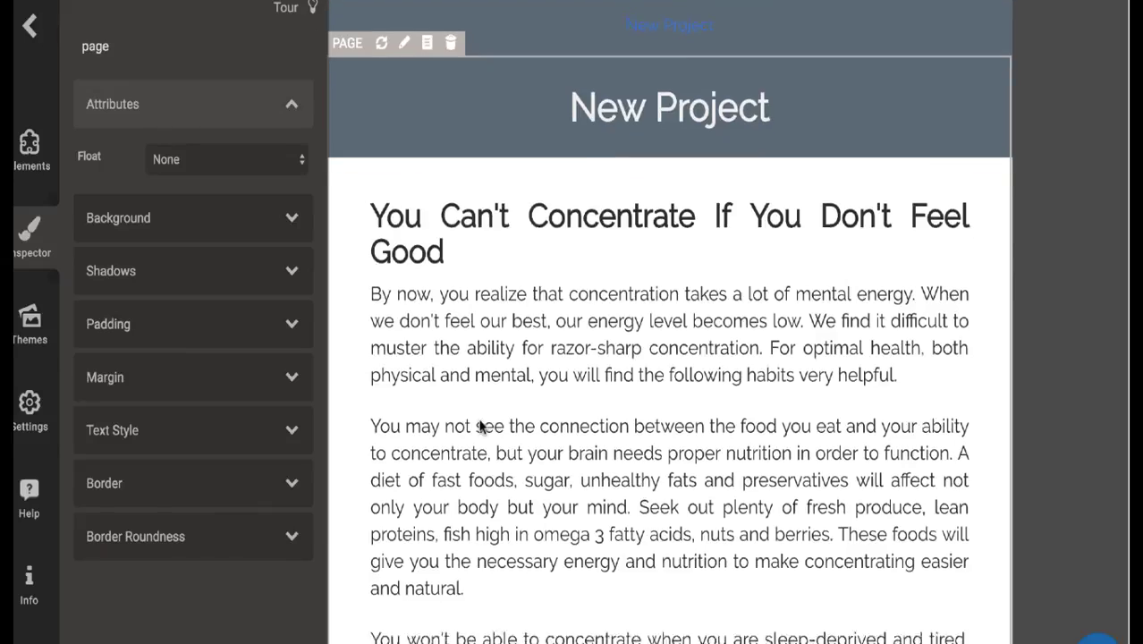
{"action": "scroll", "coordinate": [479, 427], "scroll_direction": "down", "scroll_amount": 8}
{"action": "scroll", "coordinate": [488, 407], "scroll_direction": "down", "scroll_amount": 8}
{"action": "left_click", "coordinate": [520, 289]}
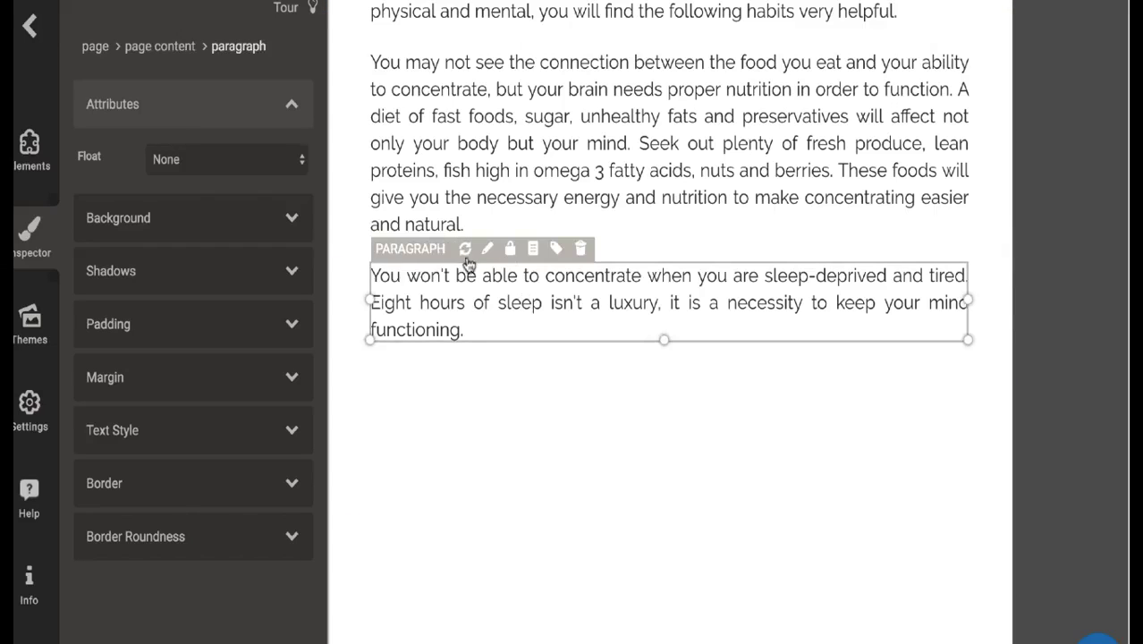
{"action": "scroll", "coordinate": [573, 337], "scroll_direction": "down", "scroll_amount": 8}
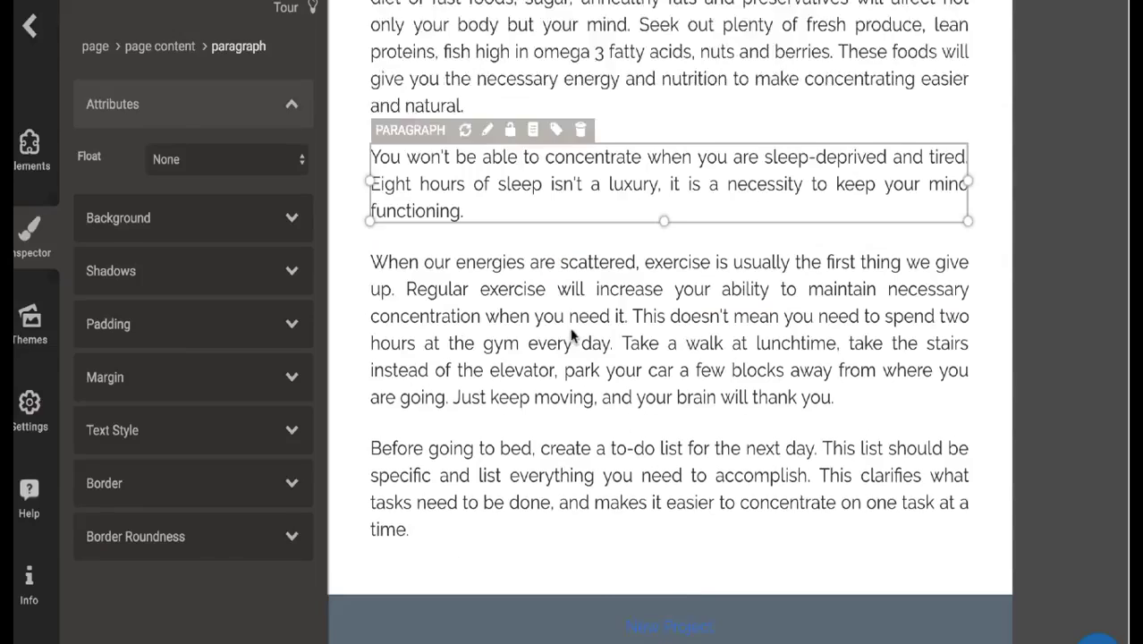
Insert a new page break just before the "Better Focus Boot Camp" heading.
{"action": "scroll", "coordinate": [573, 337], "scroll_direction": "down", "scroll_amount": 5}
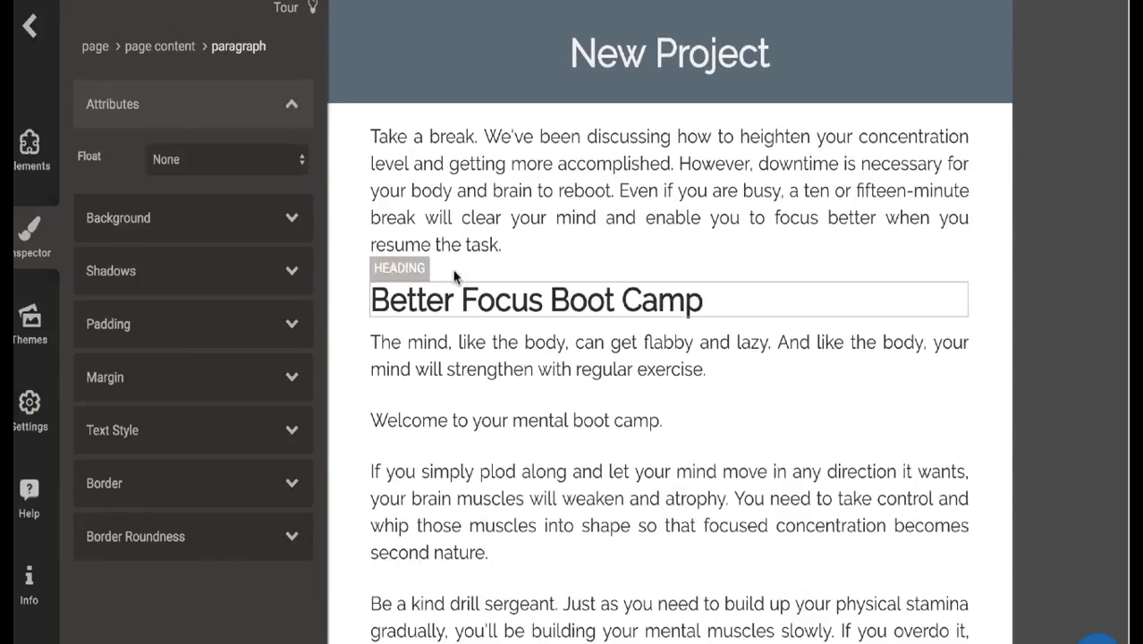
{"action": "left_click", "coordinate": [36, 150]}
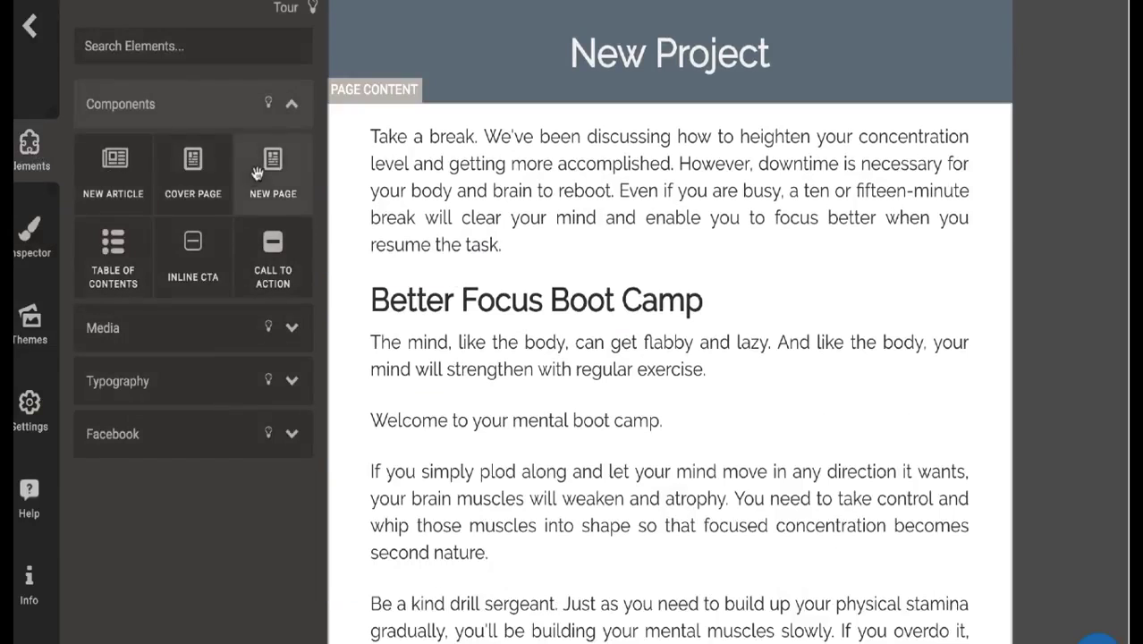
{"action": "left_click_drag", "start_coordinate": [260, 172], "coordinate": [591, 321]}
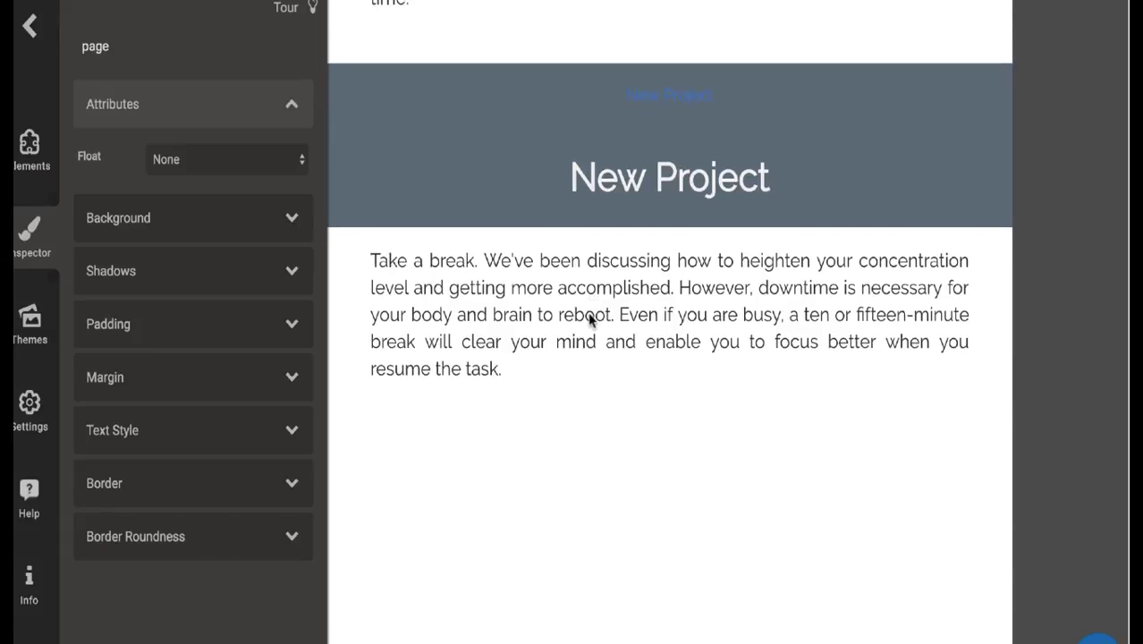
Split the "We discussed the importance of lists" paragraph into two just before "Keep this list handy".
{"action": "scroll", "coordinate": [614, 295], "scroll_direction": "up", "scroll_amount": 2}
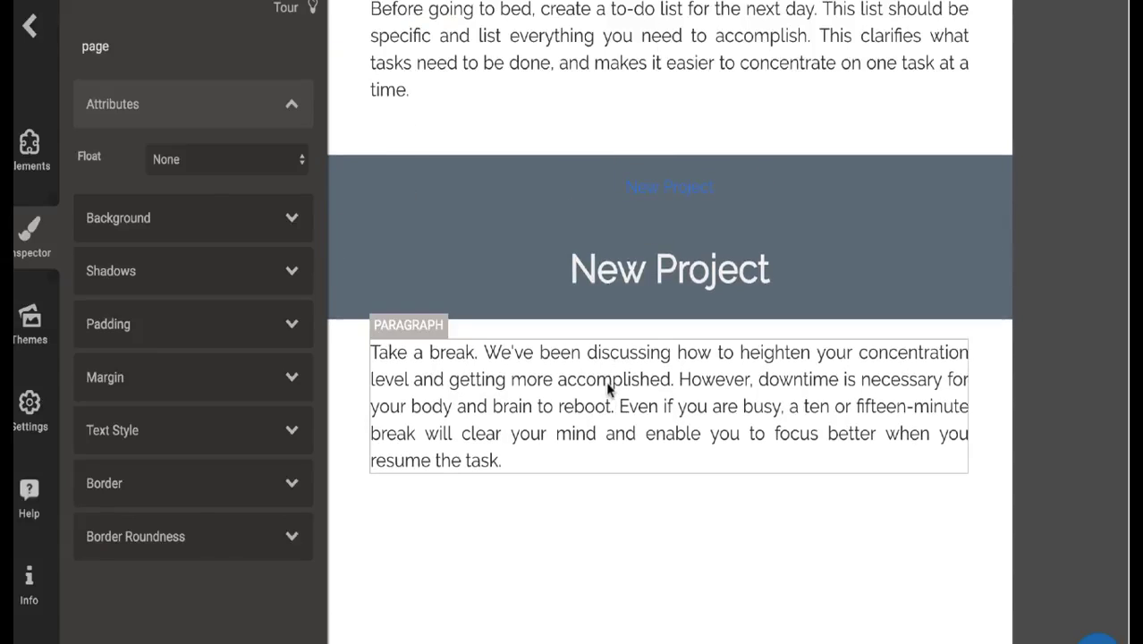
{"action": "scroll", "coordinate": [607, 389], "scroll_direction": "down", "scroll_amount": 5}
{"action": "scroll", "coordinate": [606, 390], "scroll_direction": "down", "scroll_amount": 10}
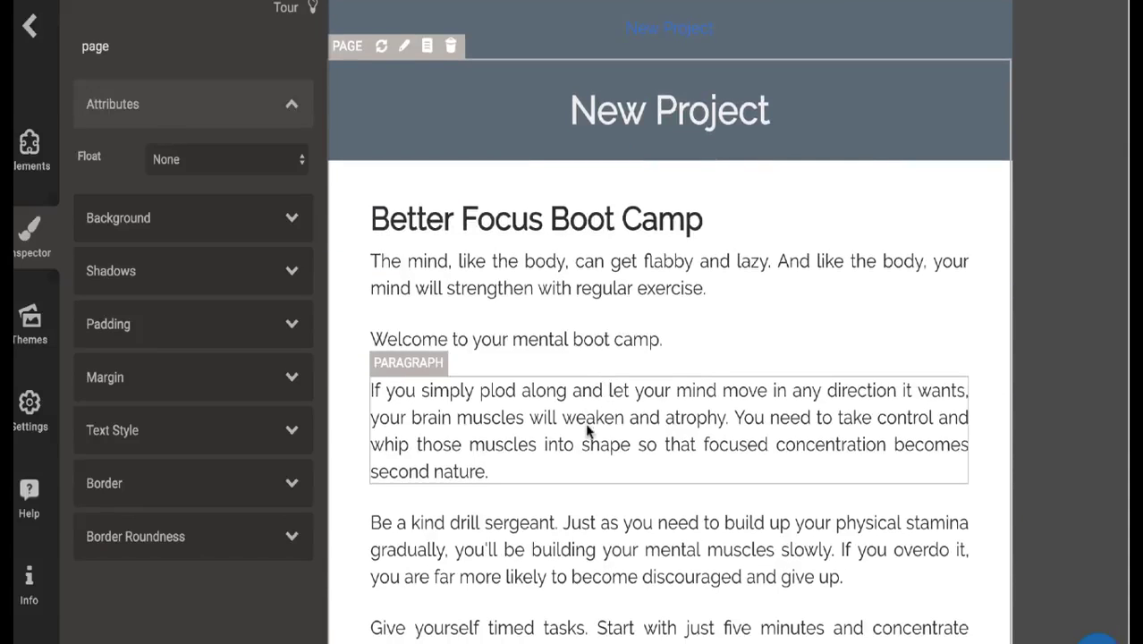
{"action": "scroll", "coordinate": [590, 426], "scroll_direction": "down", "scroll_amount": 1}
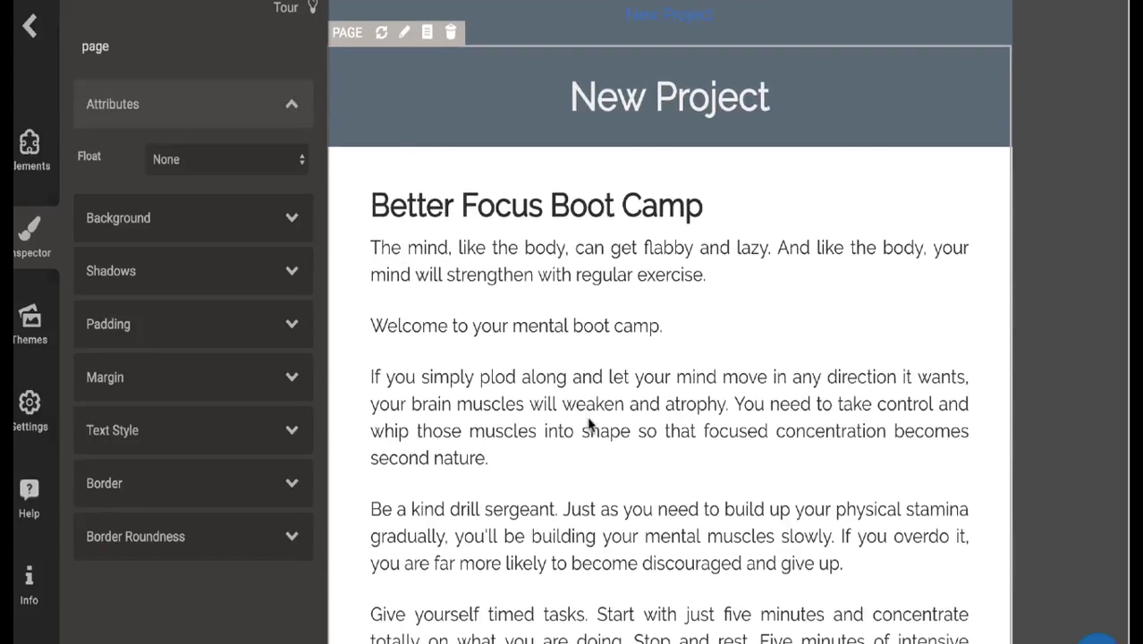
{"action": "scroll", "coordinate": [589, 426], "scroll_direction": "down", "scroll_amount": 5}
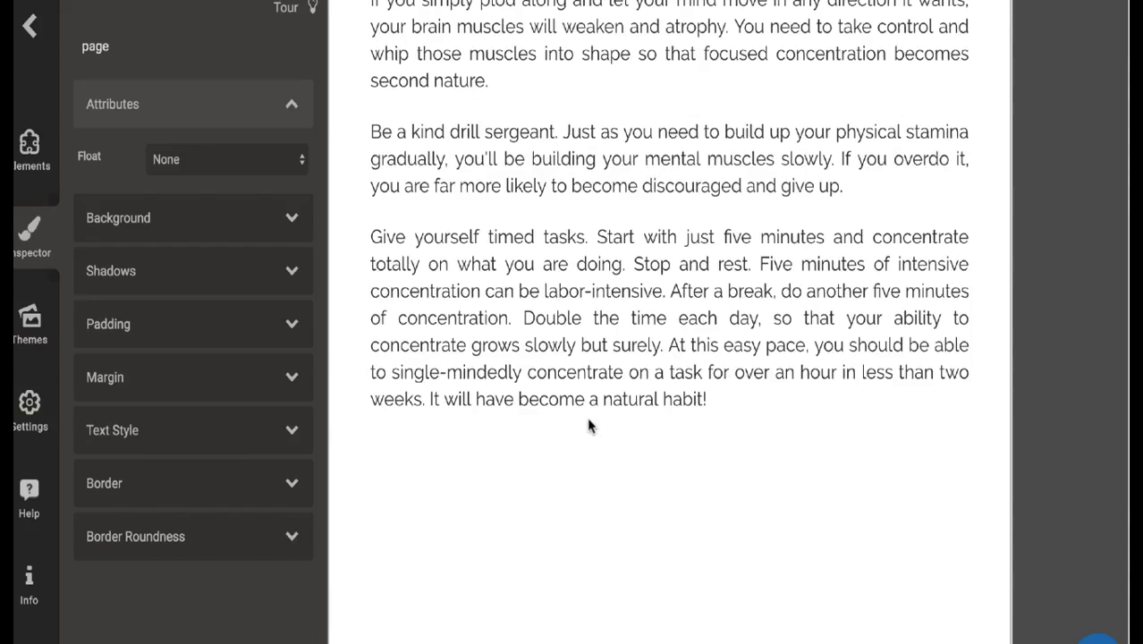
{"action": "scroll", "coordinate": [590, 426], "scroll_direction": "down", "scroll_amount": 8}
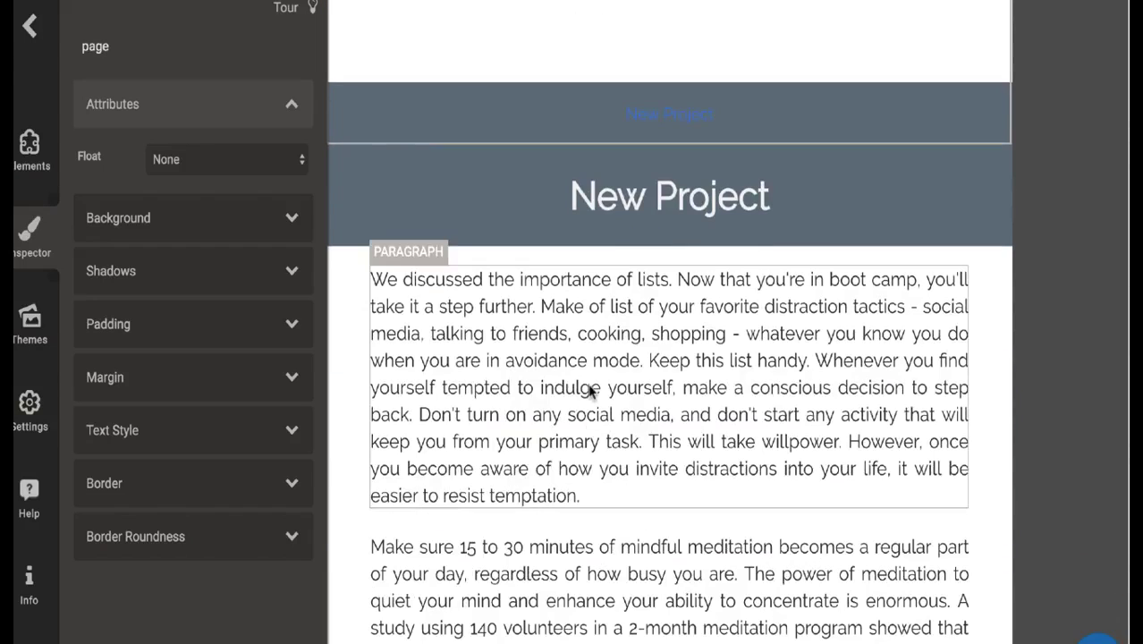
{"action": "left_click", "coordinate": [591, 388]}
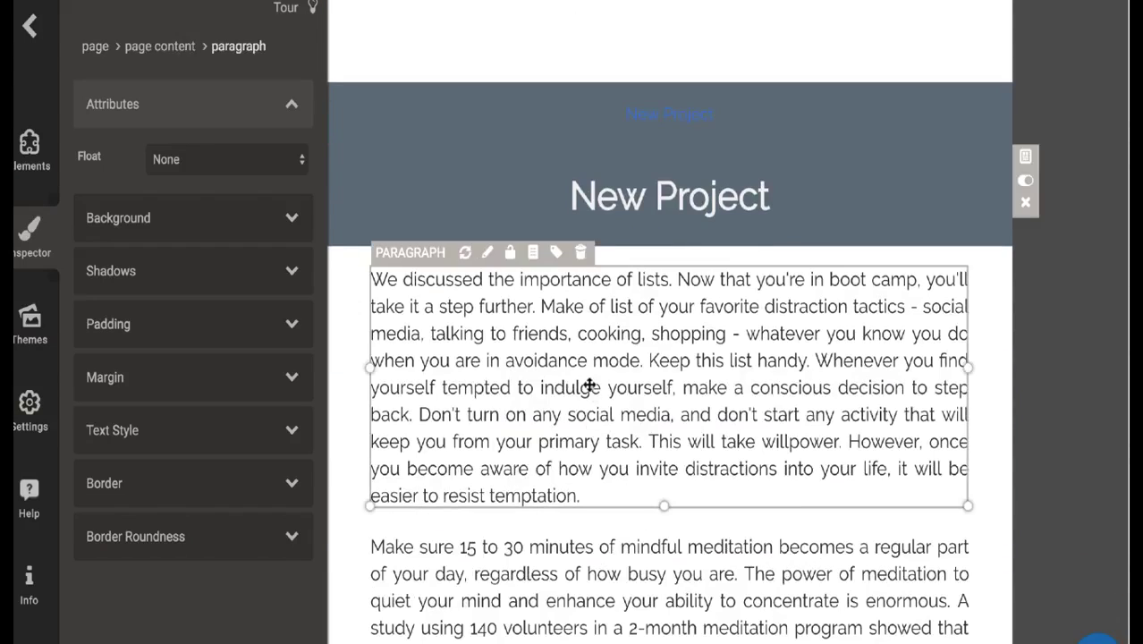
{"action": "left_click", "coordinate": [646, 356]}
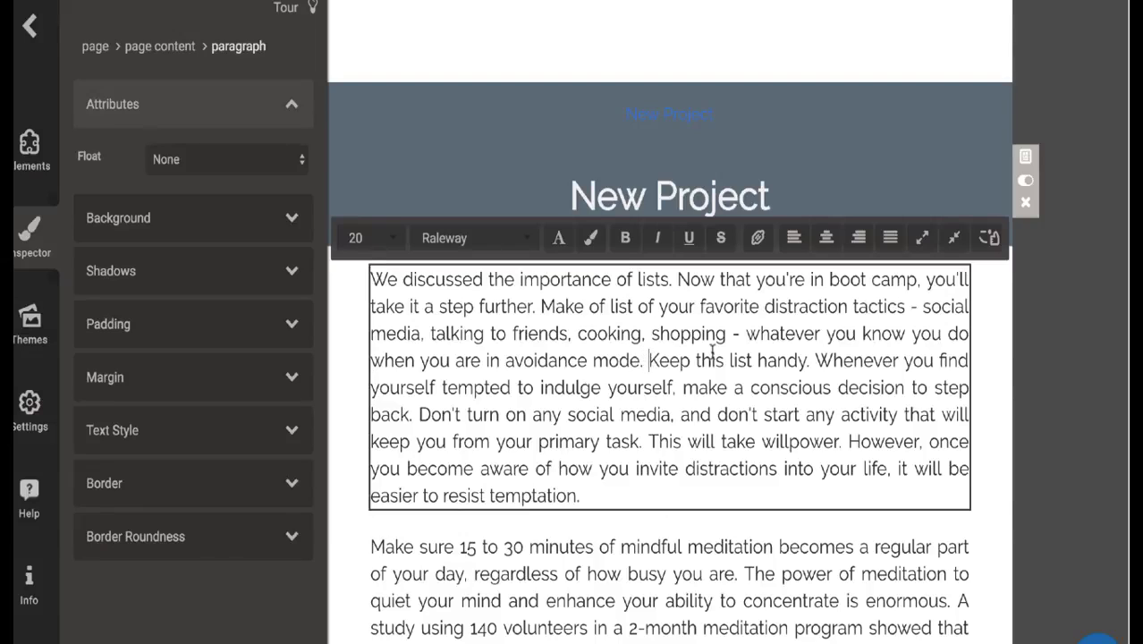
{"action": "left_click", "coordinate": [924, 239]}
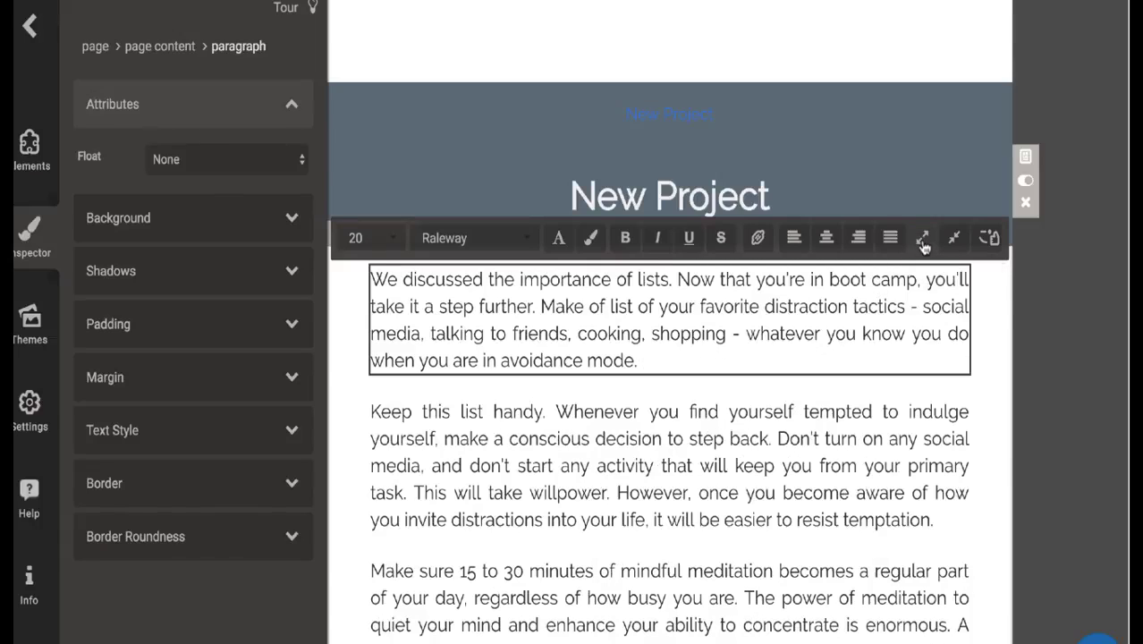
Remove the "We discussed the importance of lists" paragraph from the top of the page after "Better Focus Boot Camp".
{"action": "left_click", "coordinate": [736, 411]}
{"action": "left_click", "coordinate": [745, 334]}
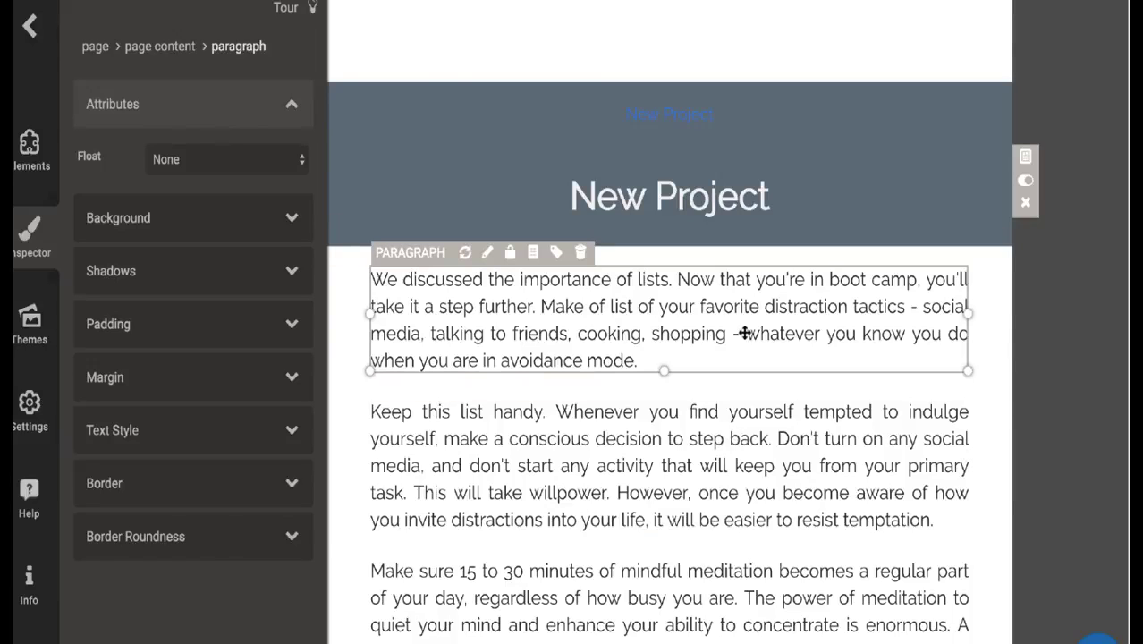
{"action": "key", "text": "Delete"}
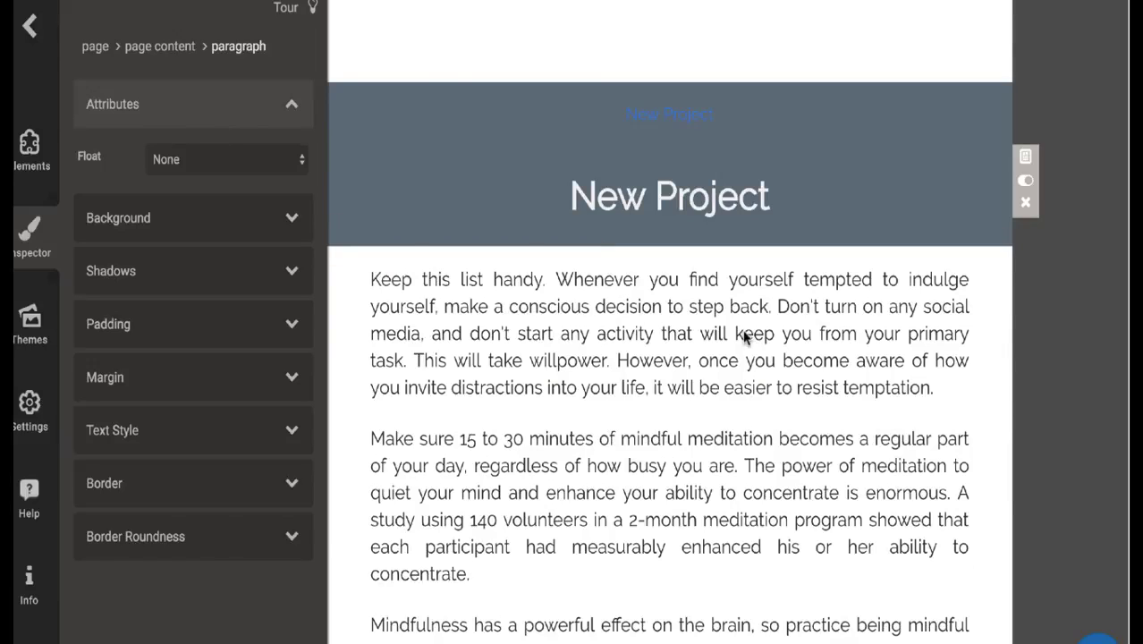
{"action": "key", "text": "ctrl+z"}
{"action": "scroll", "coordinate": [749, 385], "scroll_direction": "down", "scroll_amount": 3}
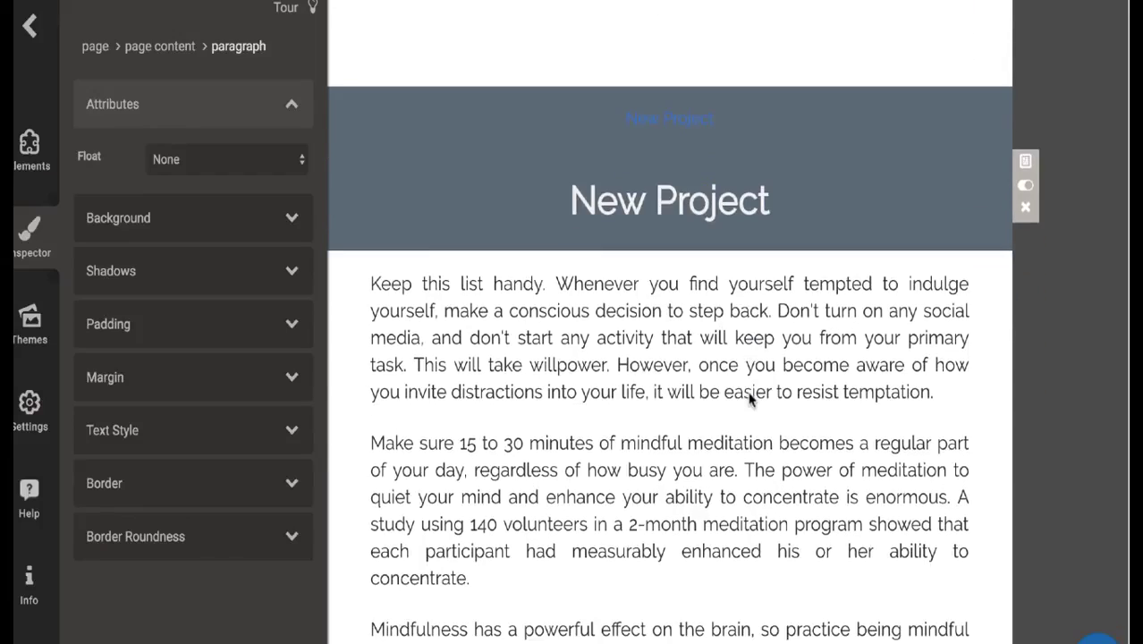
{"action": "scroll", "coordinate": [749, 400], "scroll_direction": "down", "scroll_amount": 12}
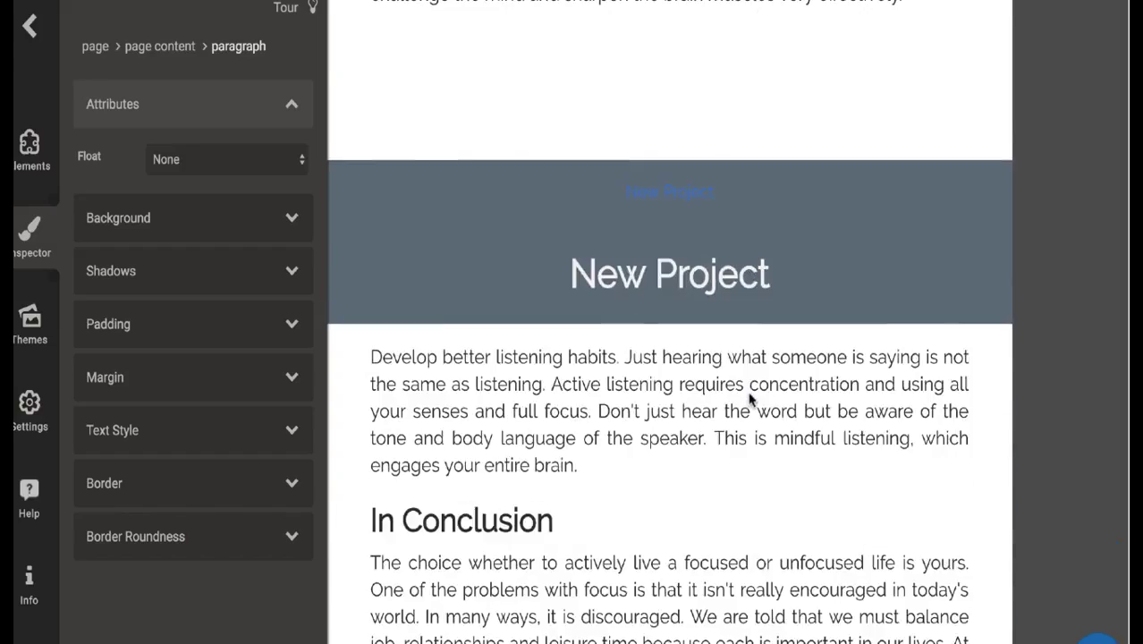
Insert a new page break just before the "In Conclusion" heading.
{"action": "scroll", "coordinate": [749, 399], "scroll_direction": "down", "scroll_amount": 1}
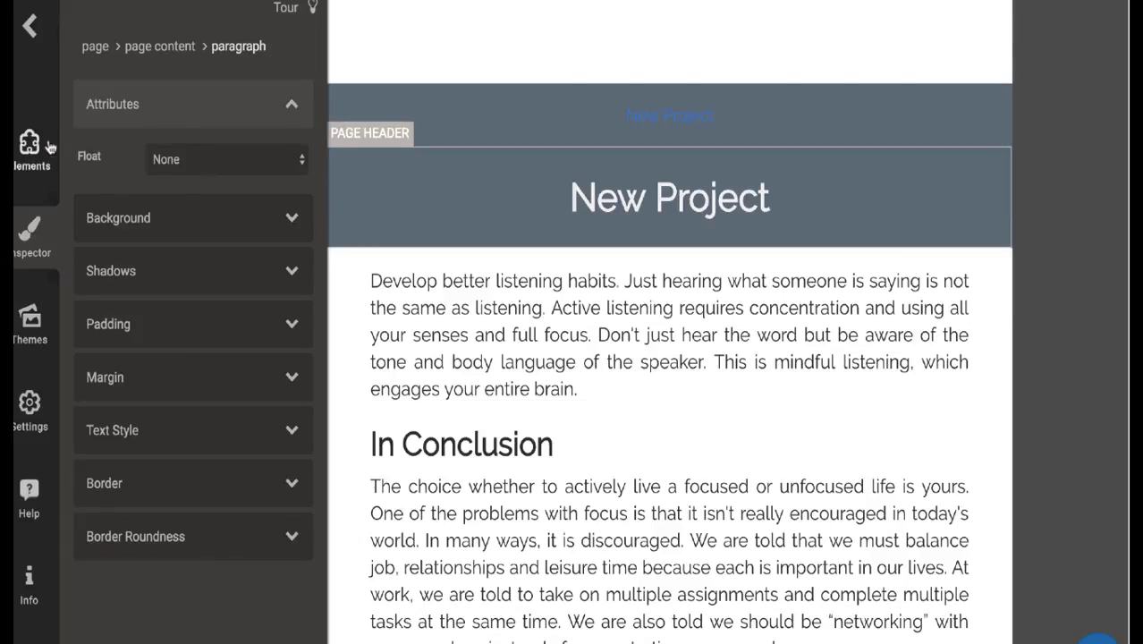
{"action": "left_click", "coordinate": [30, 148]}
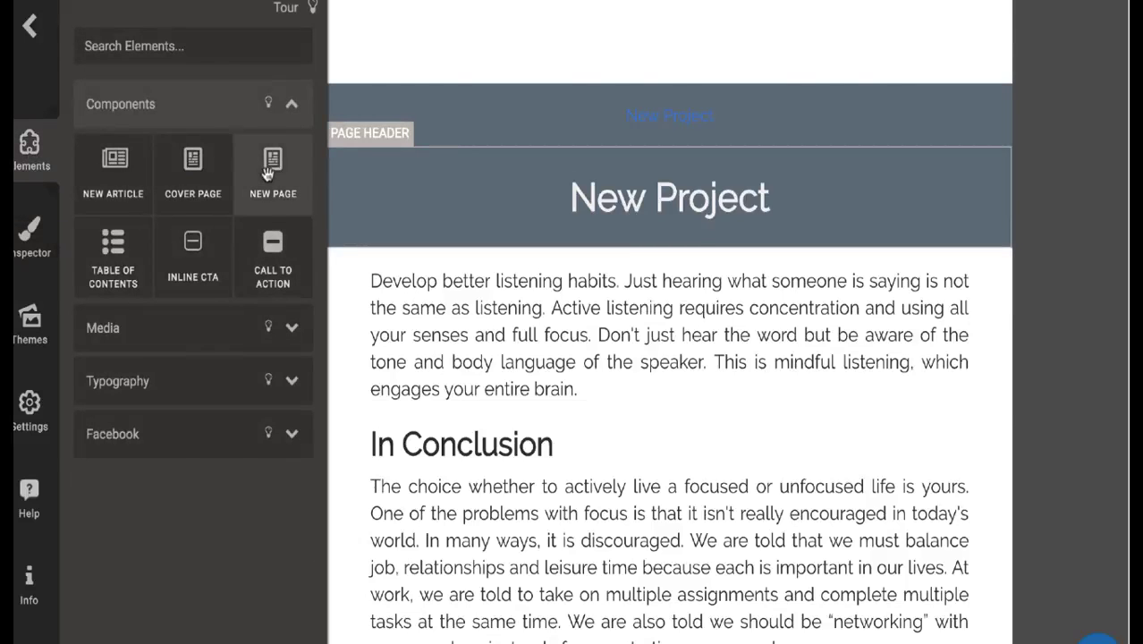
{"action": "left_click_drag", "start_coordinate": [298, 385], "coordinate": [362, 442]}
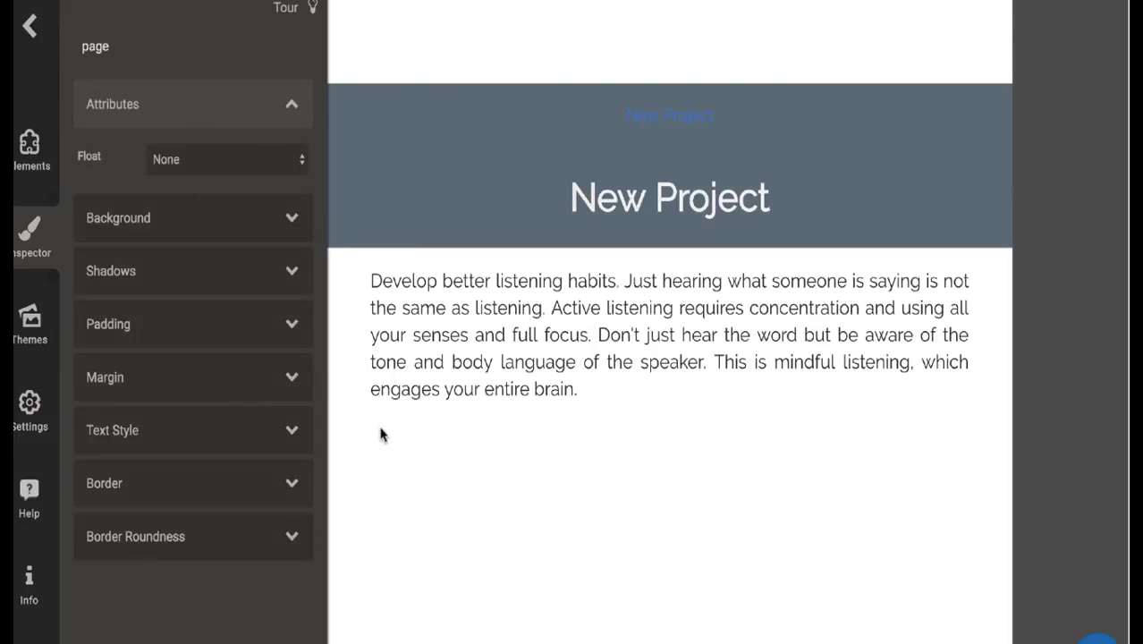
Replace the "New Project" link text in the page footer above the "If we are constantly torn" paragraph with "Mental Focus Blog".
{"action": "scroll", "coordinate": [439, 416], "scroll_direction": "down", "scroll_amount": 5}
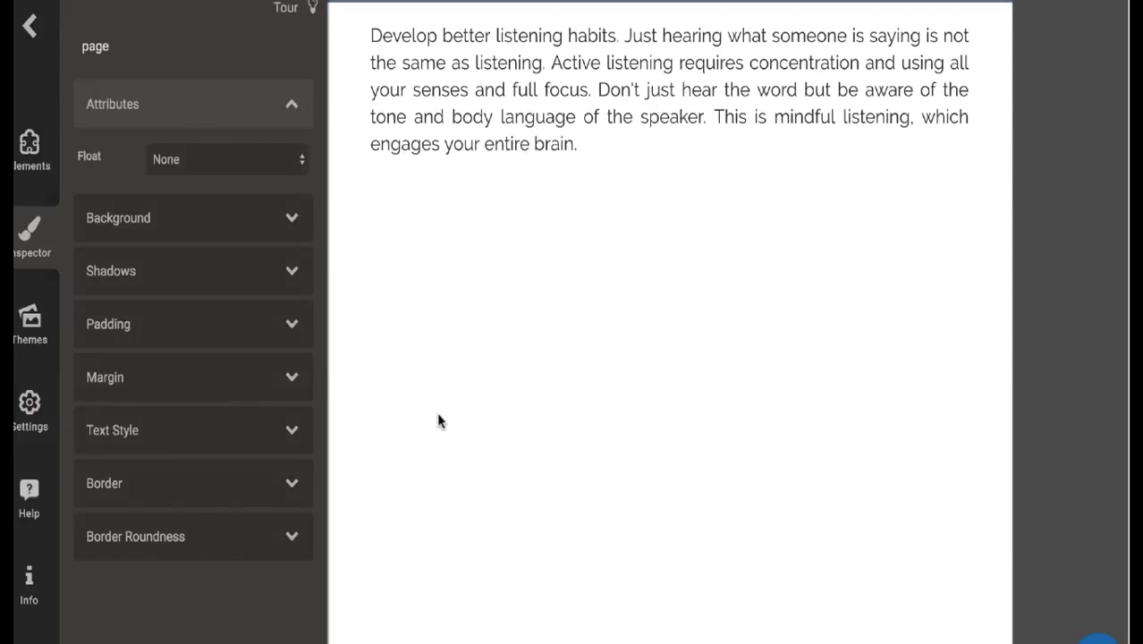
{"action": "scroll", "coordinate": [439, 421], "scroll_direction": "down", "scroll_amount": 5}
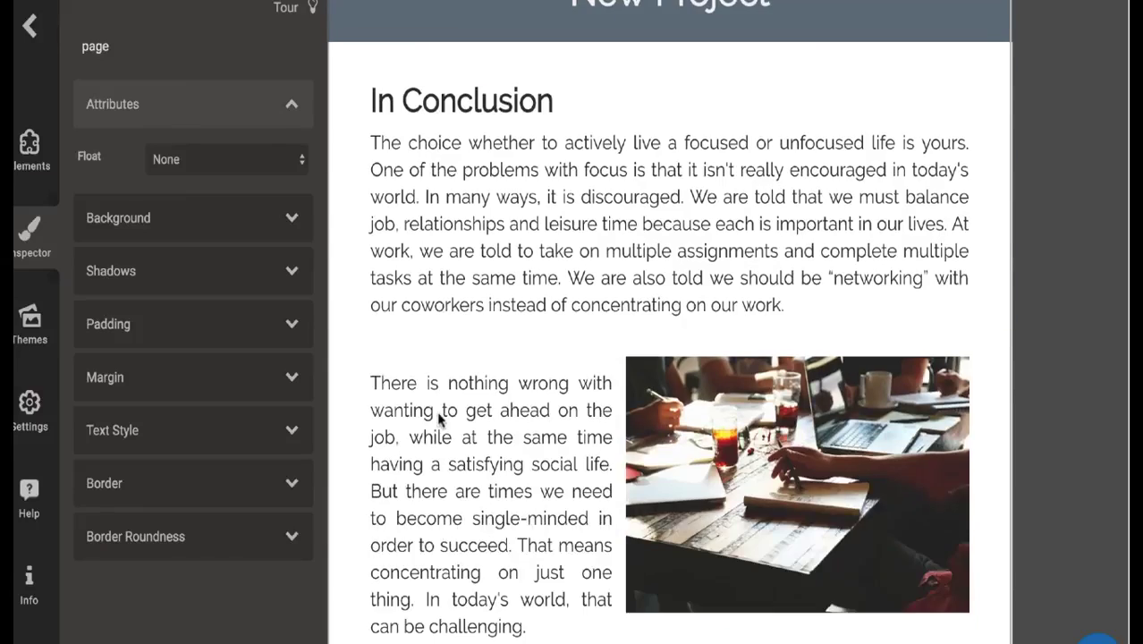
{"action": "scroll", "coordinate": [439, 421], "scroll_direction": "down", "scroll_amount": 3}
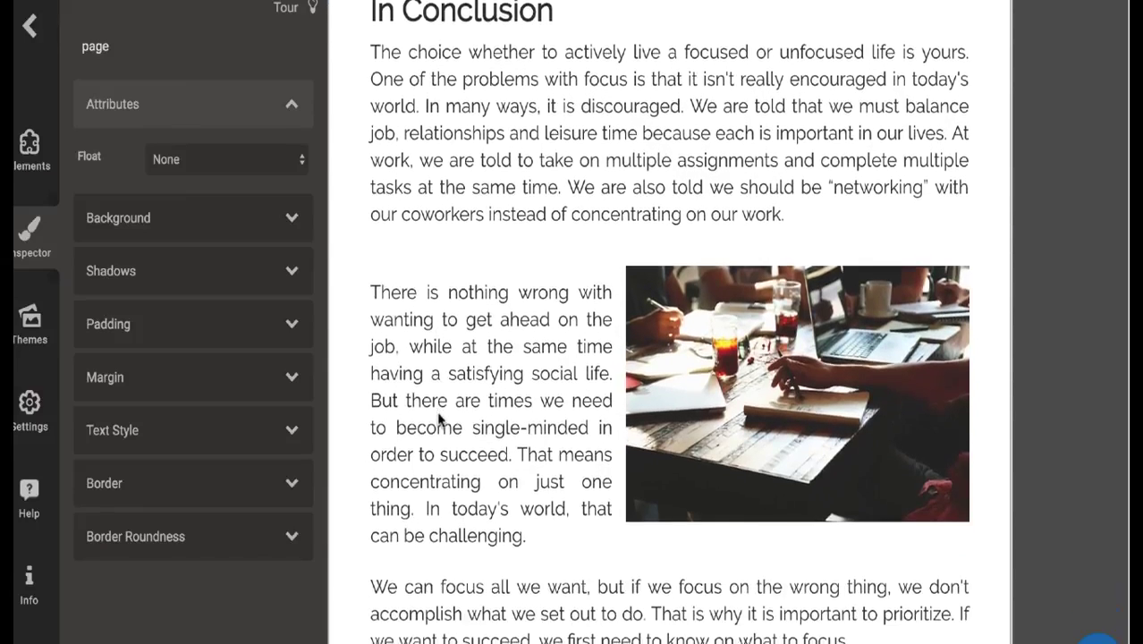
{"action": "scroll", "coordinate": [440, 421], "scroll_direction": "down", "scroll_amount": 5}
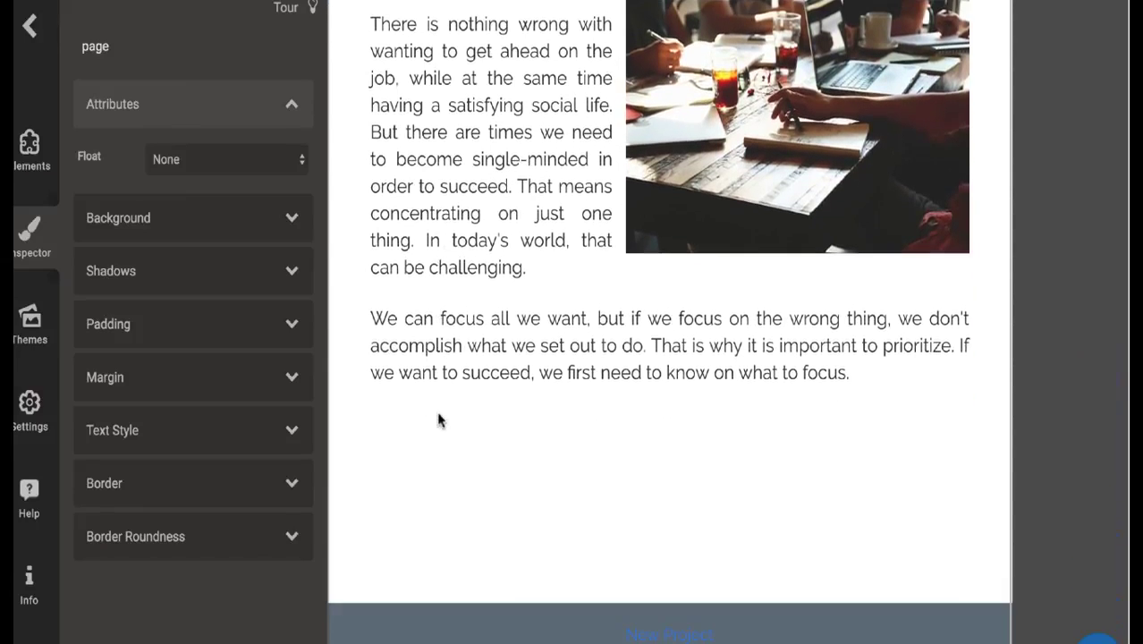
{"action": "scroll", "coordinate": [439, 421], "scroll_direction": "down", "scroll_amount": 10}
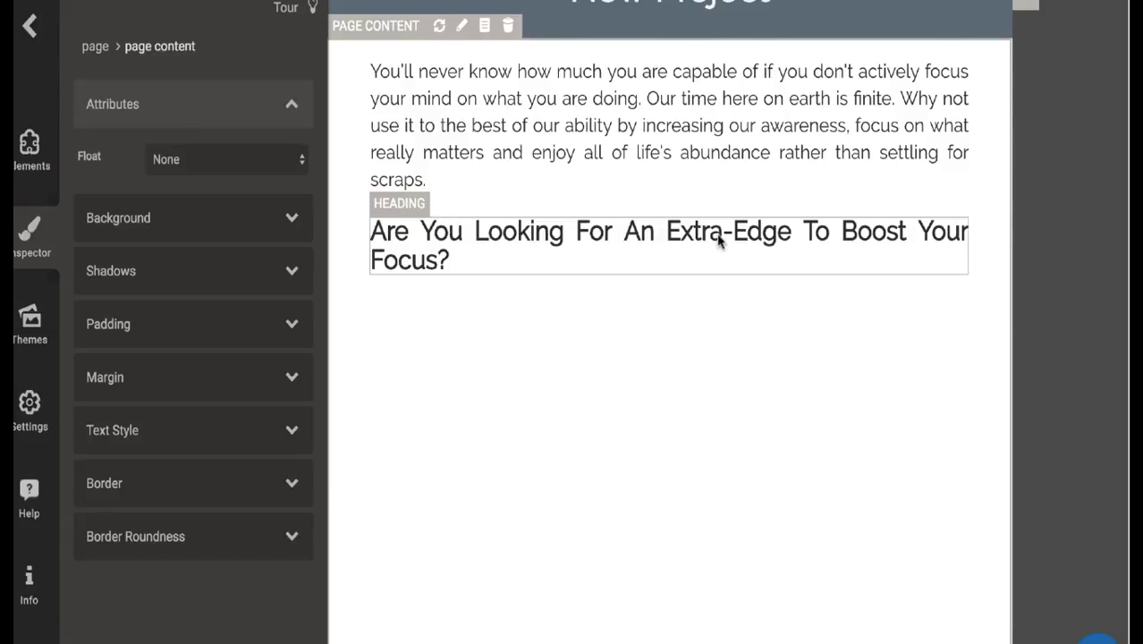
{"action": "scroll", "coordinate": [718, 238], "scroll_direction": "up", "scroll_amount": 7}
{"action": "scroll", "coordinate": [719, 237], "scroll_direction": "up", "scroll_amount": 15}
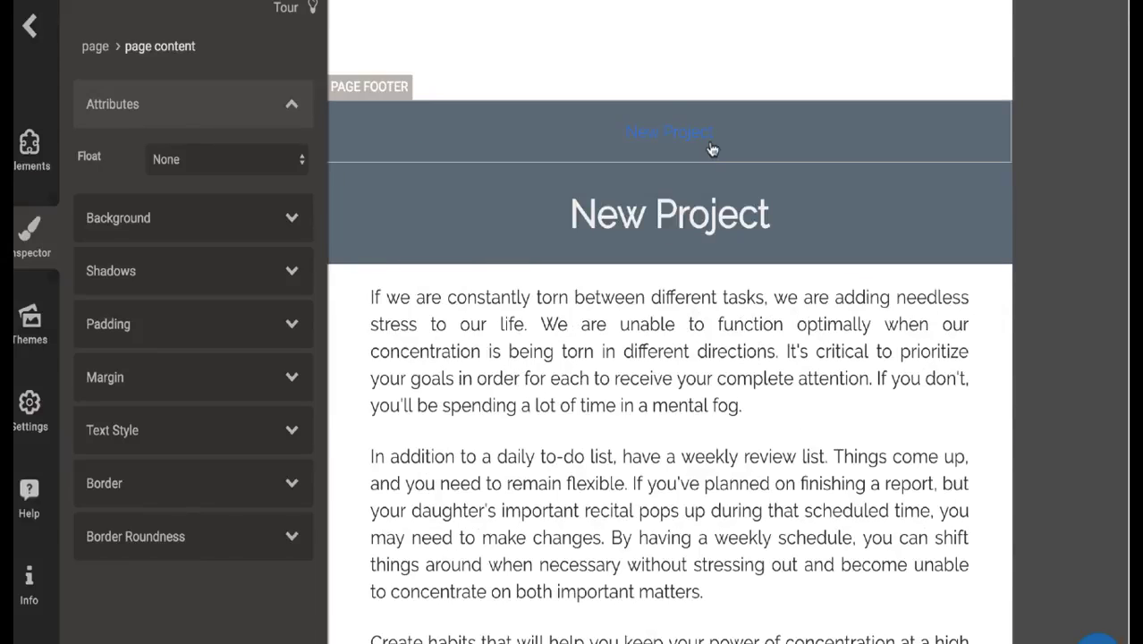
{"action": "left_click", "coordinate": [687, 140]}
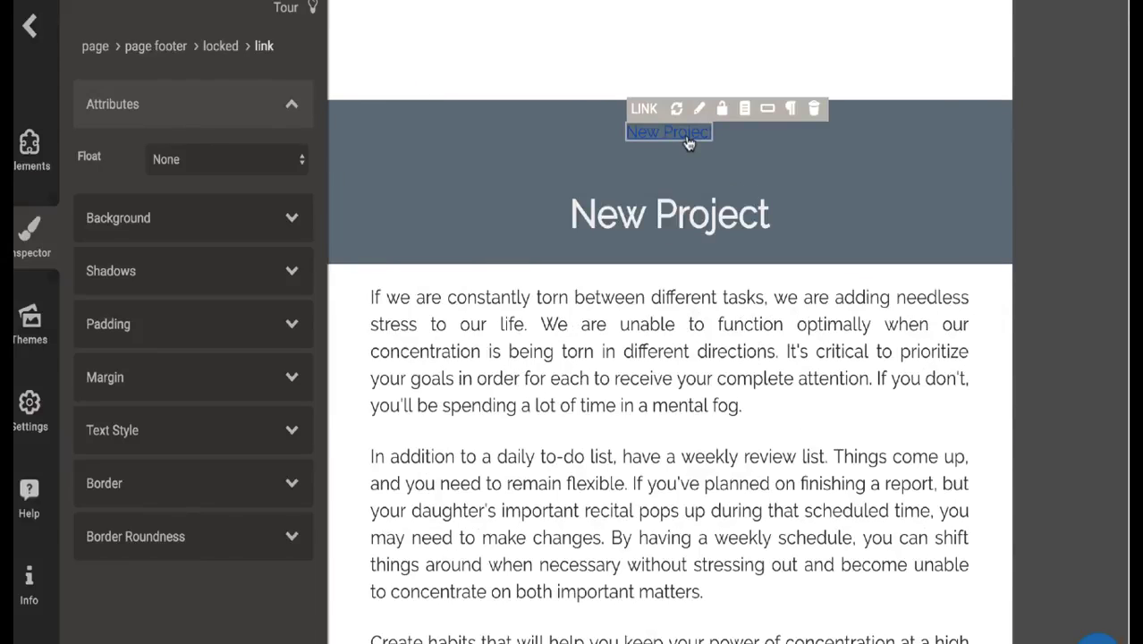
{"action": "double_click", "coordinate": [688, 139]}
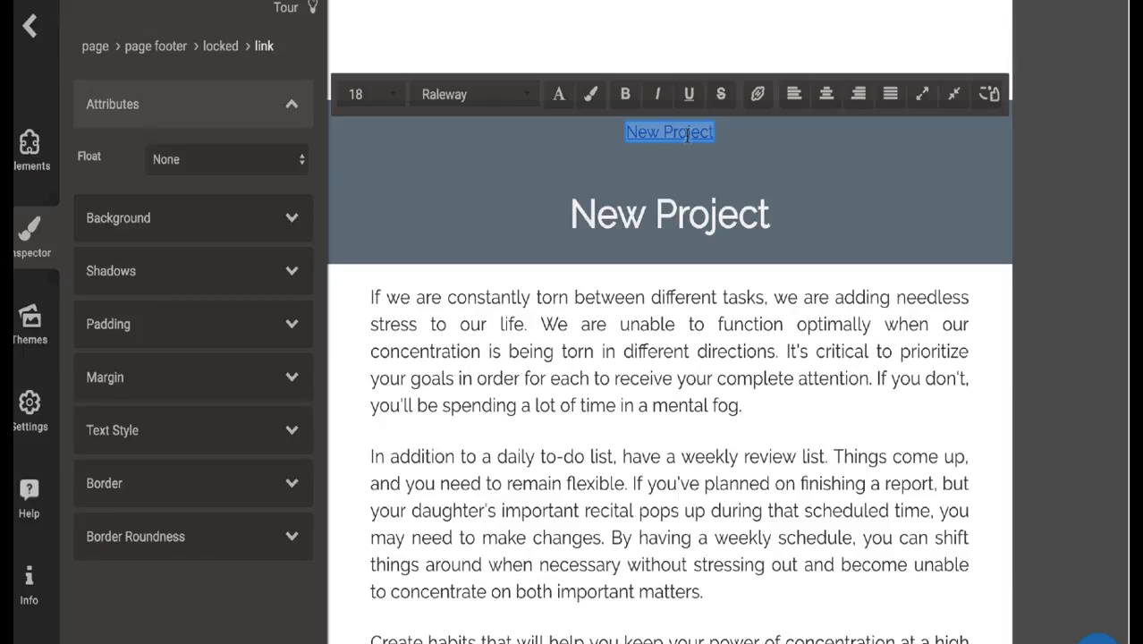
{"action": "type", "text": "Mental"}
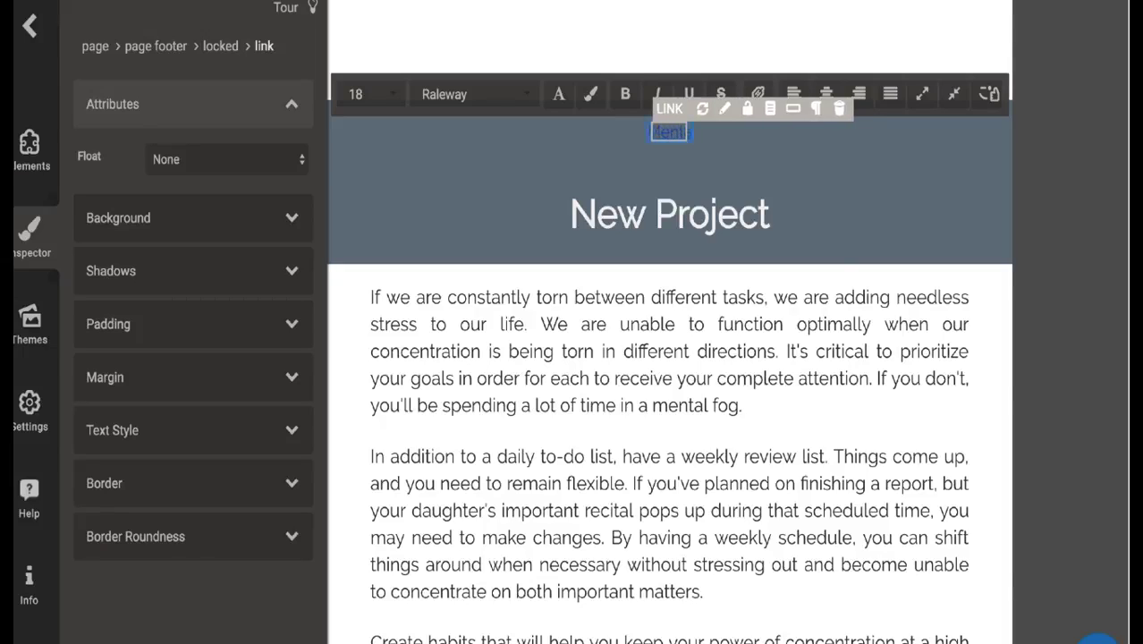
{"action": "type", "text": " Focus"}
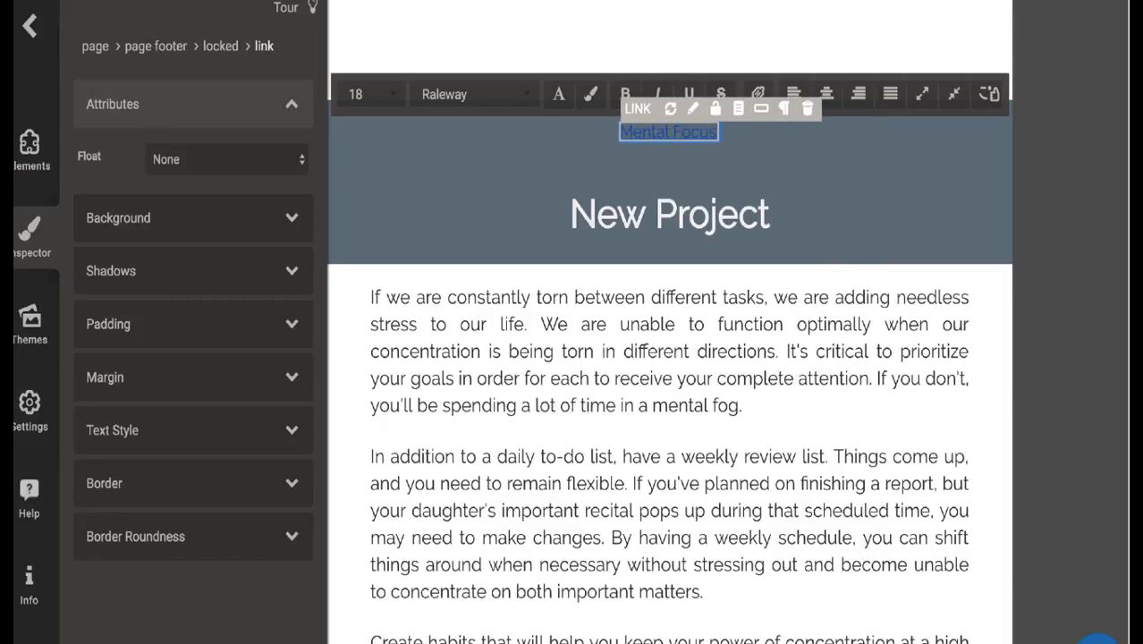
{"action": "type", "text": " Blog"}
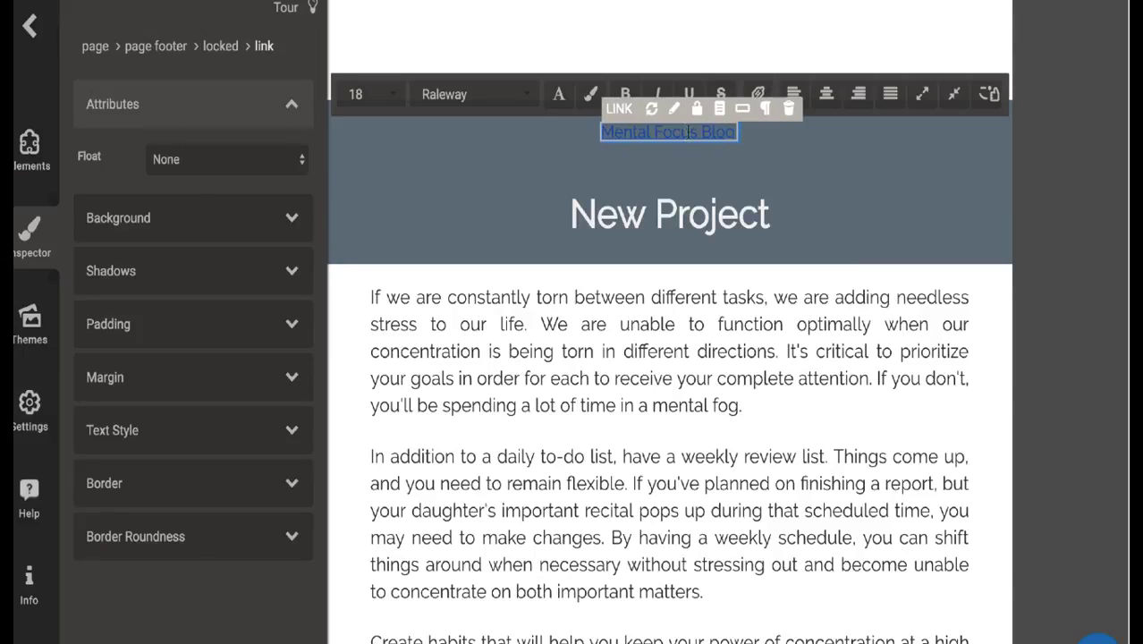
{"action": "left_click", "coordinate": [675, 110]}
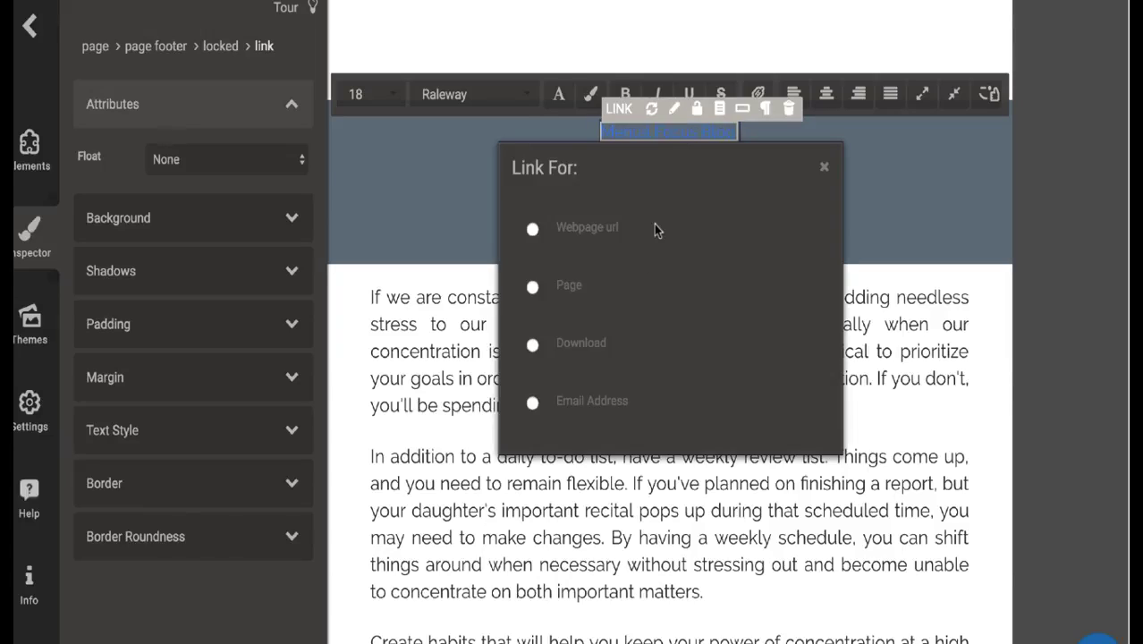
{"action": "left_click", "coordinate": [532, 229]}
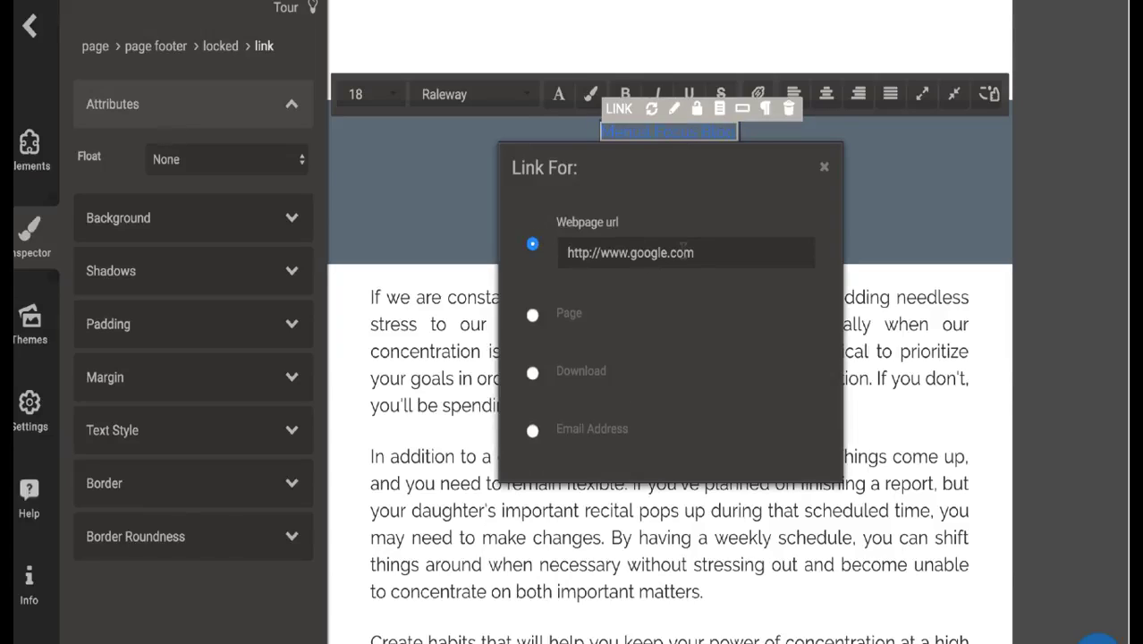
{"action": "left_click", "coordinate": [705, 251]}
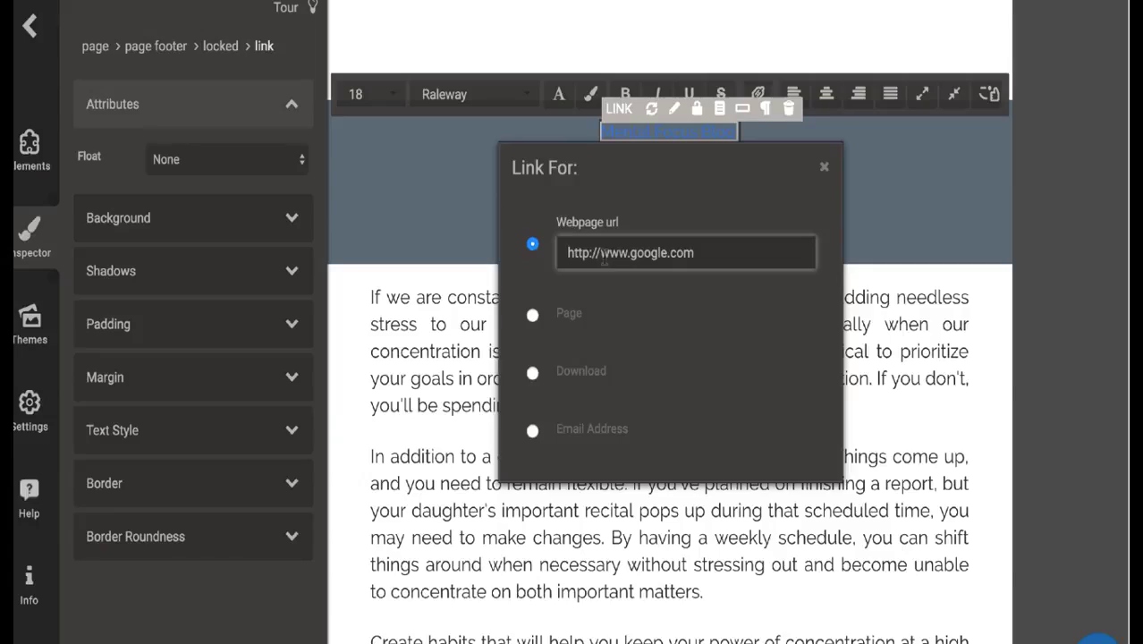
{"action": "type", "text": "h"}
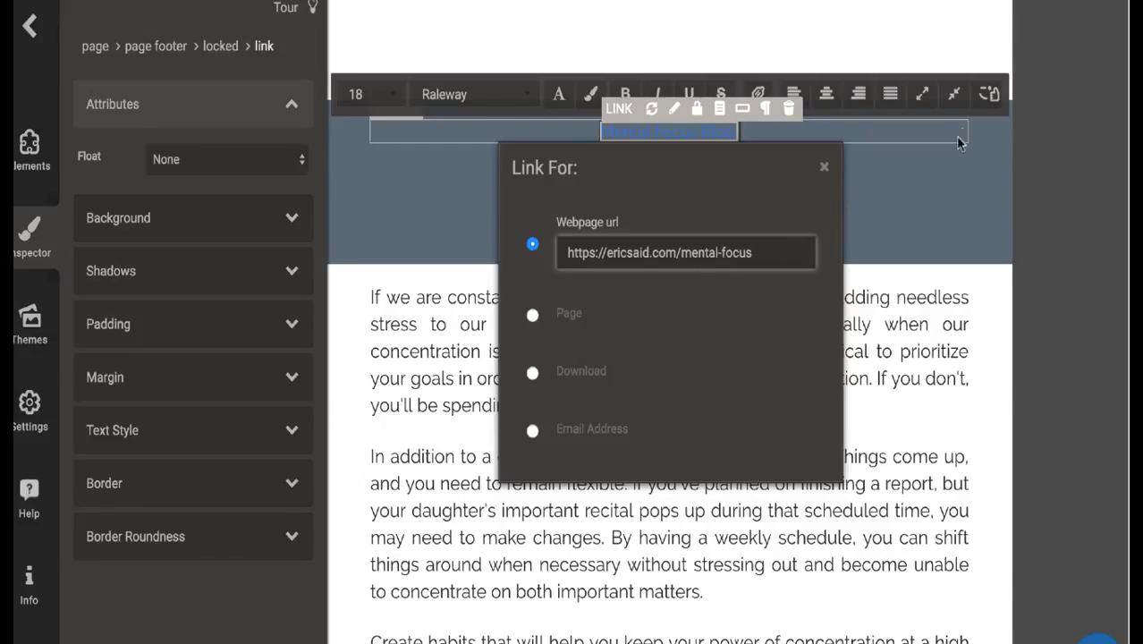
{"action": "left_click", "coordinate": [909, 193]}
Apply the "Mental Focus Blog" footer text to all page footers.
{"action": "left_click", "coordinate": [711, 134]}
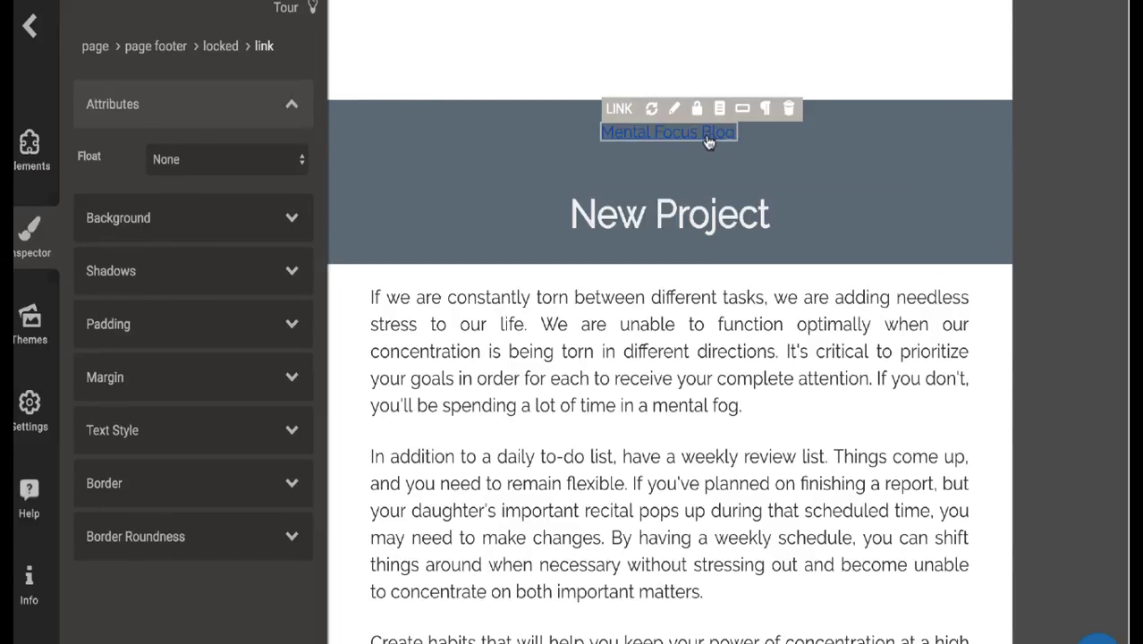
{"action": "left_click", "coordinate": [744, 108]}
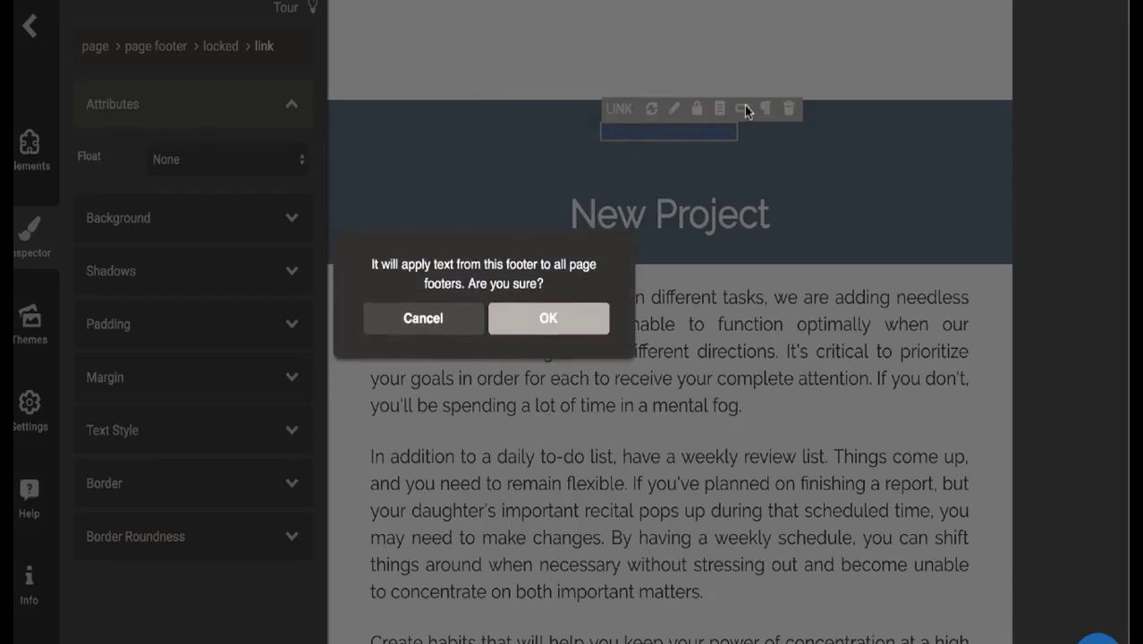
{"action": "left_click", "coordinate": [535, 313]}
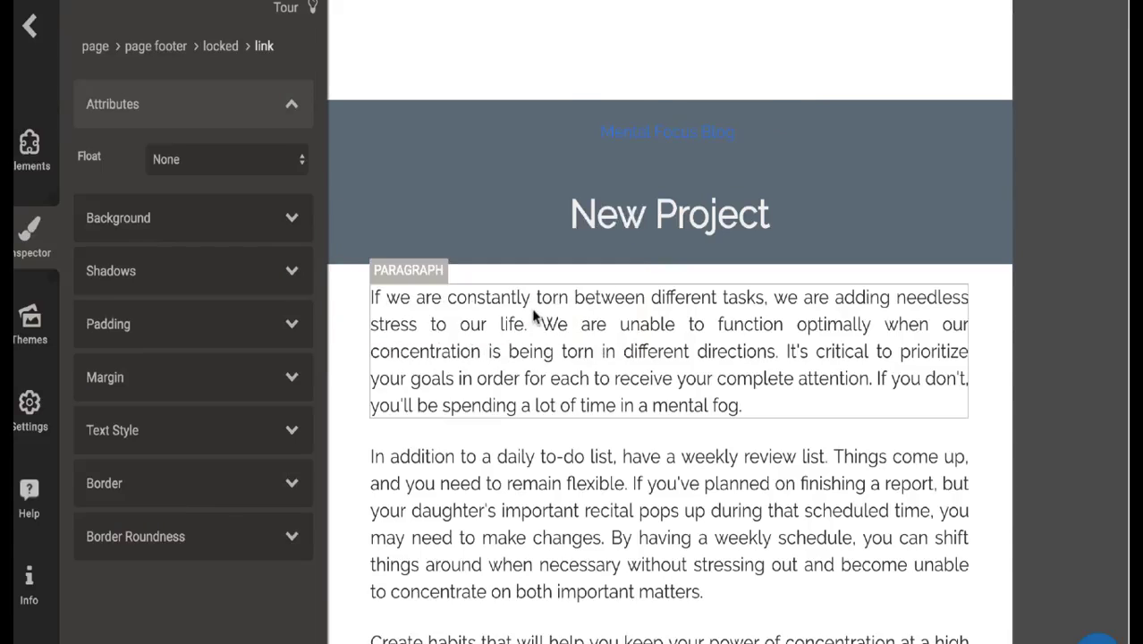
Set the background colour of the footer below the "When you go through life unfocused" paragraph to light blue, rgb(197, 239, 247).
{"action": "scroll", "coordinate": [693, 238], "scroll_direction": "down", "scroll_amount": 2}
{"action": "scroll", "coordinate": [693, 242], "scroll_direction": "down", "scroll_amount": 5}
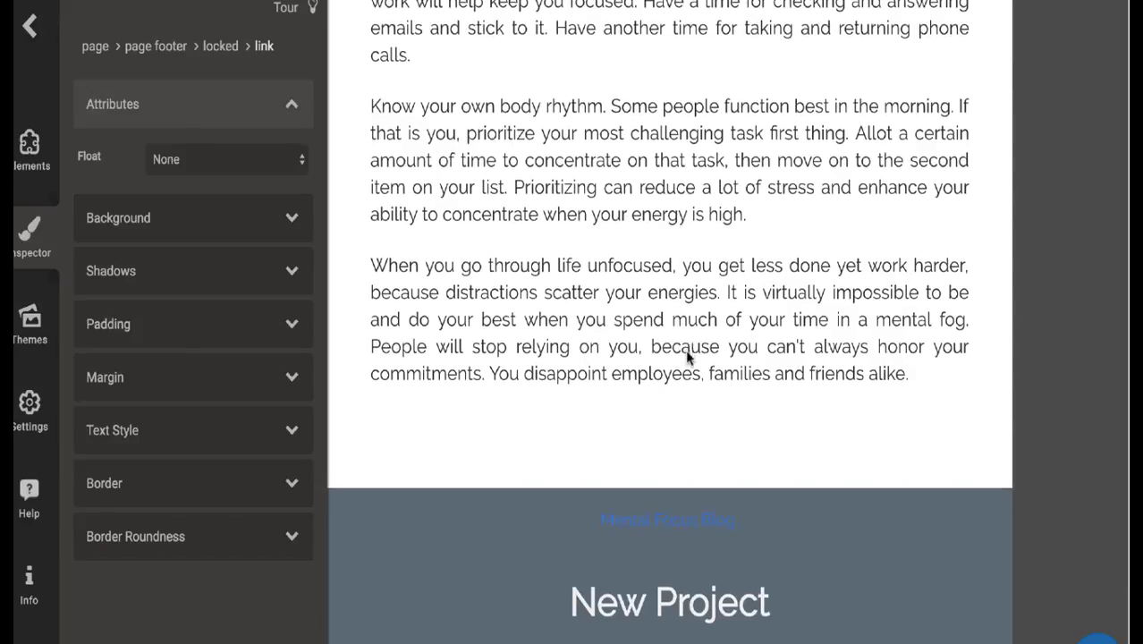
{"action": "scroll", "coordinate": [689, 355], "scroll_direction": "down", "scroll_amount": 1}
{"action": "left_click", "coordinate": [347, 495]}
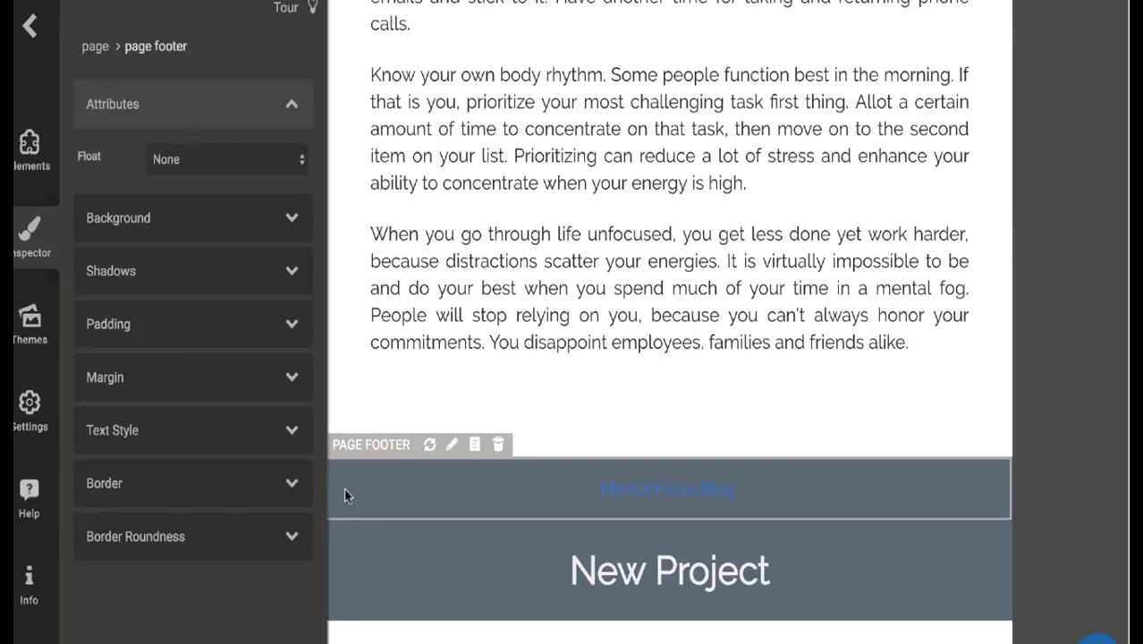
{"action": "left_click", "coordinate": [153, 228]}
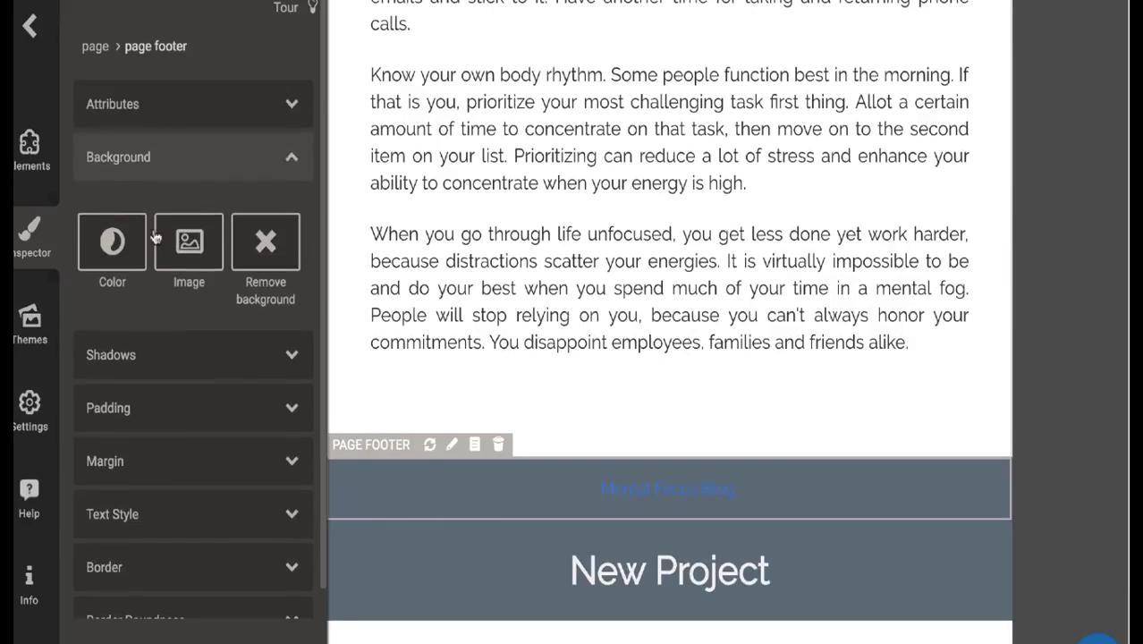
{"action": "left_click", "coordinate": [113, 243]}
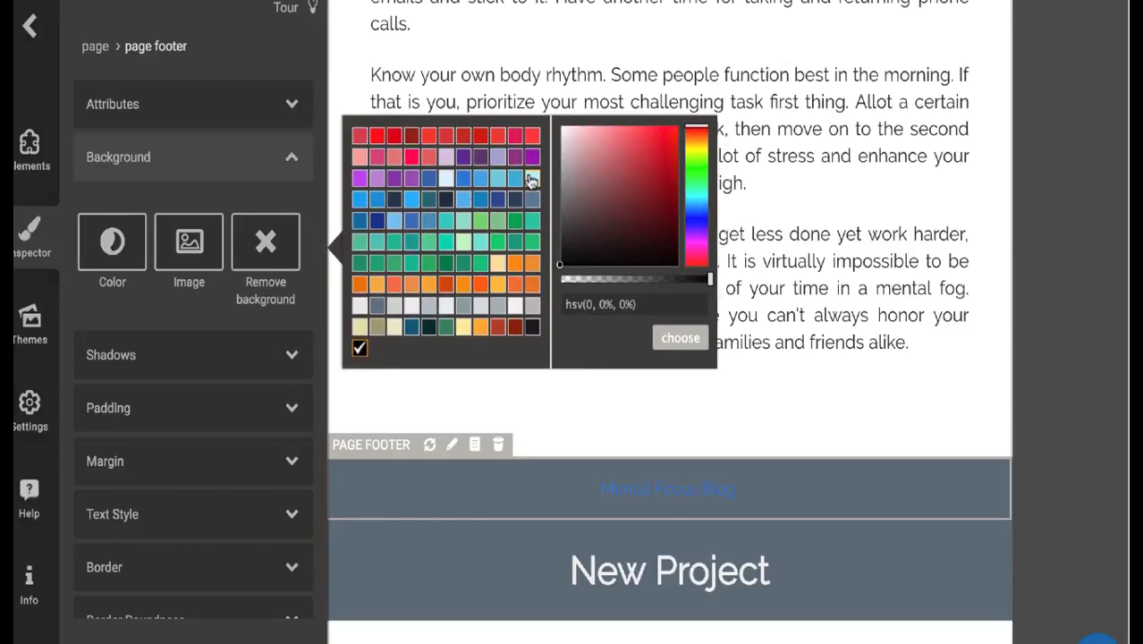
{"action": "left_click", "coordinate": [532, 180]}
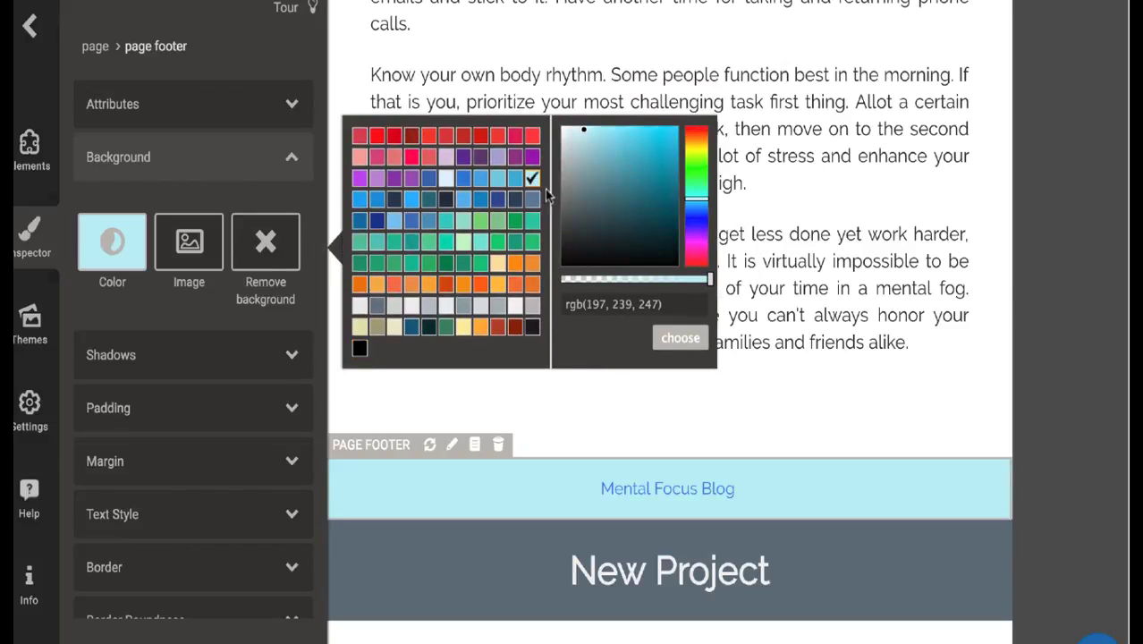
{"action": "left_click", "coordinate": [697, 342]}
Set the background colour of the page header above the "You'll never know" paragraph to blue, rgb(82, 179, 217).
{"action": "scroll", "coordinate": [623, 402], "scroll_direction": "down", "scroll_amount": 3}
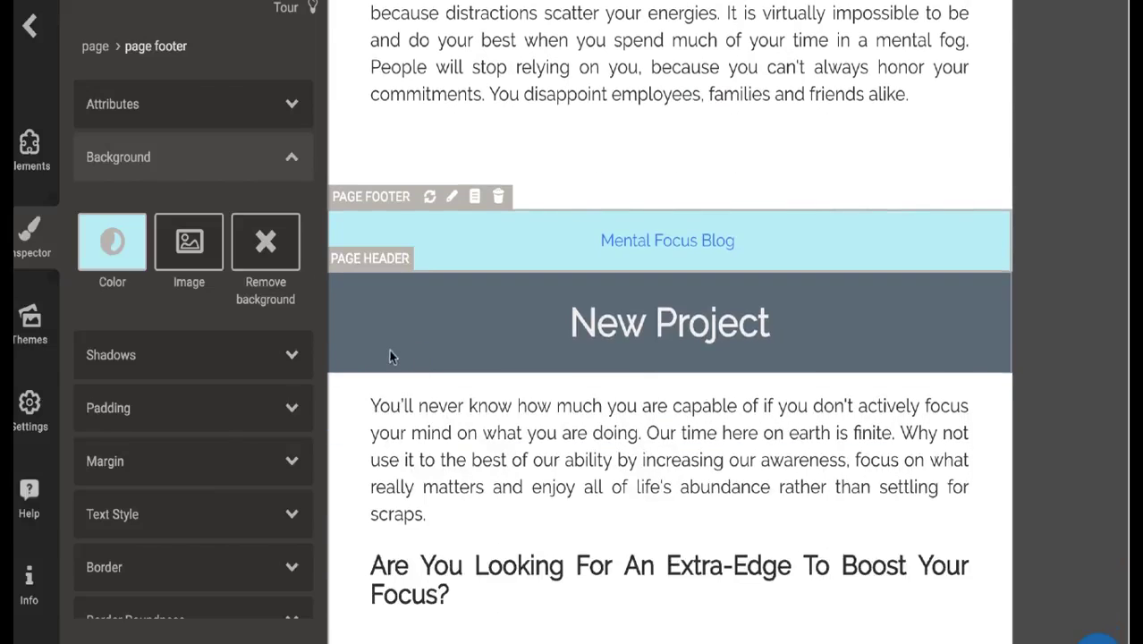
{"action": "left_click", "coordinate": [372, 346]}
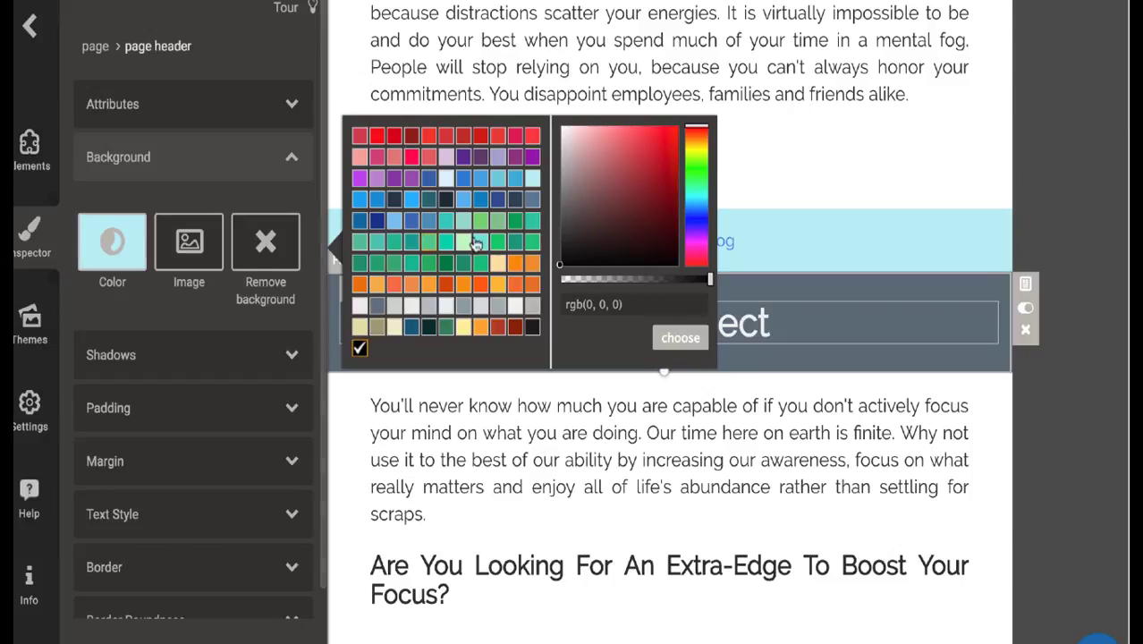
{"action": "left_click", "coordinate": [515, 183]}
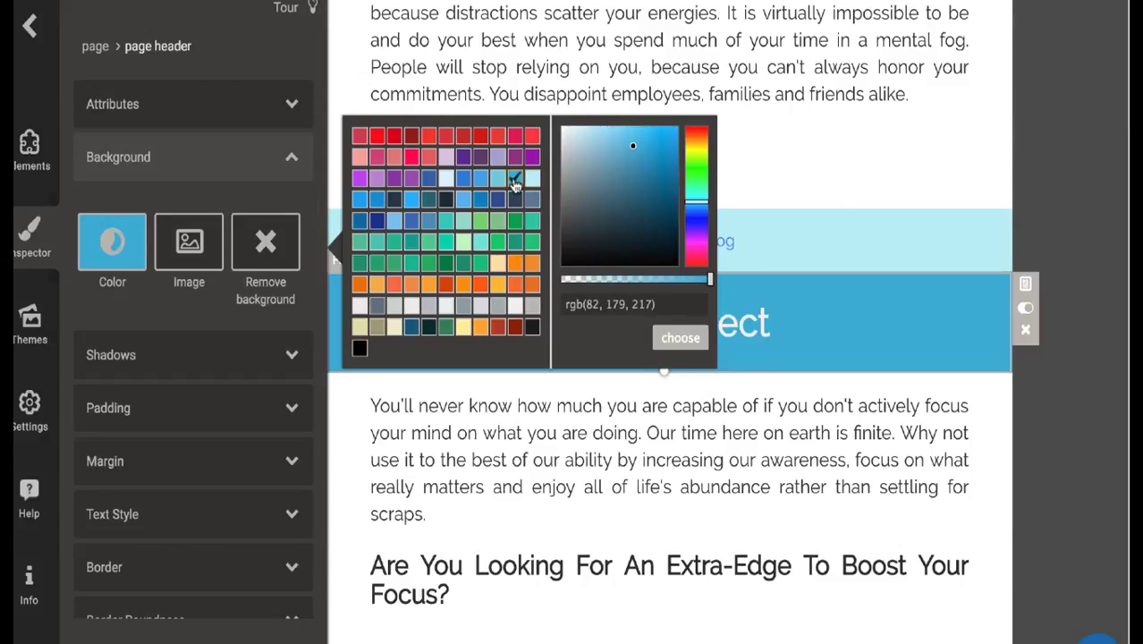
{"action": "left_click", "coordinate": [775, 146]}
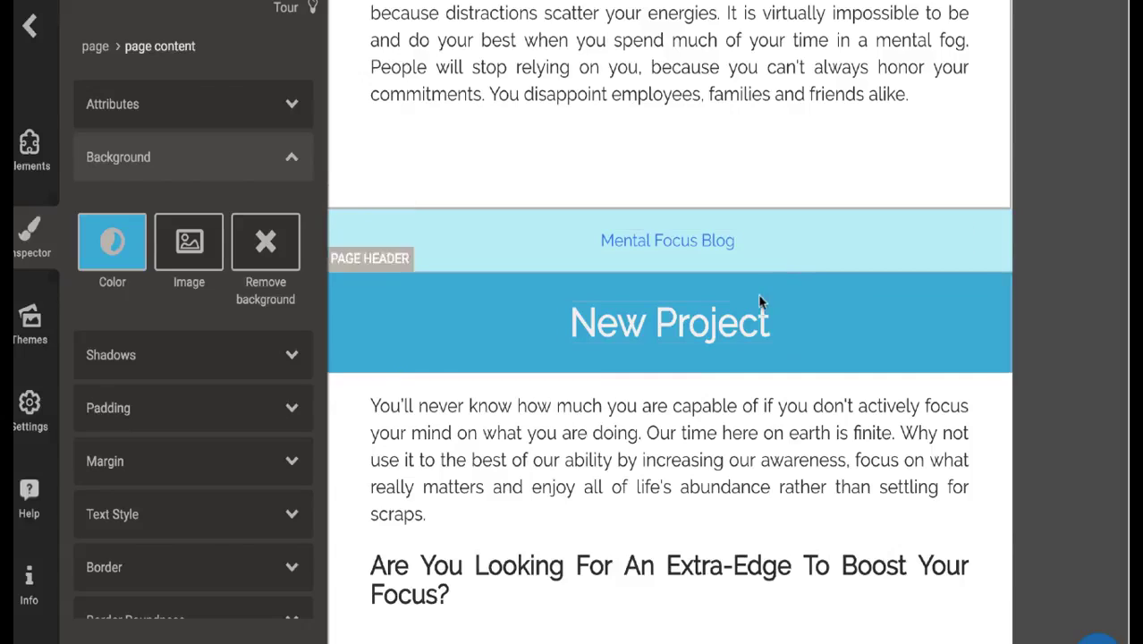
Replace the "New Project" heading in the blue page header with "Amazing Mental Focus".
{"action": "left_click", "coordinate": [726, 326]}
{"action": "triple_click", "coordinate": [725, 326]}
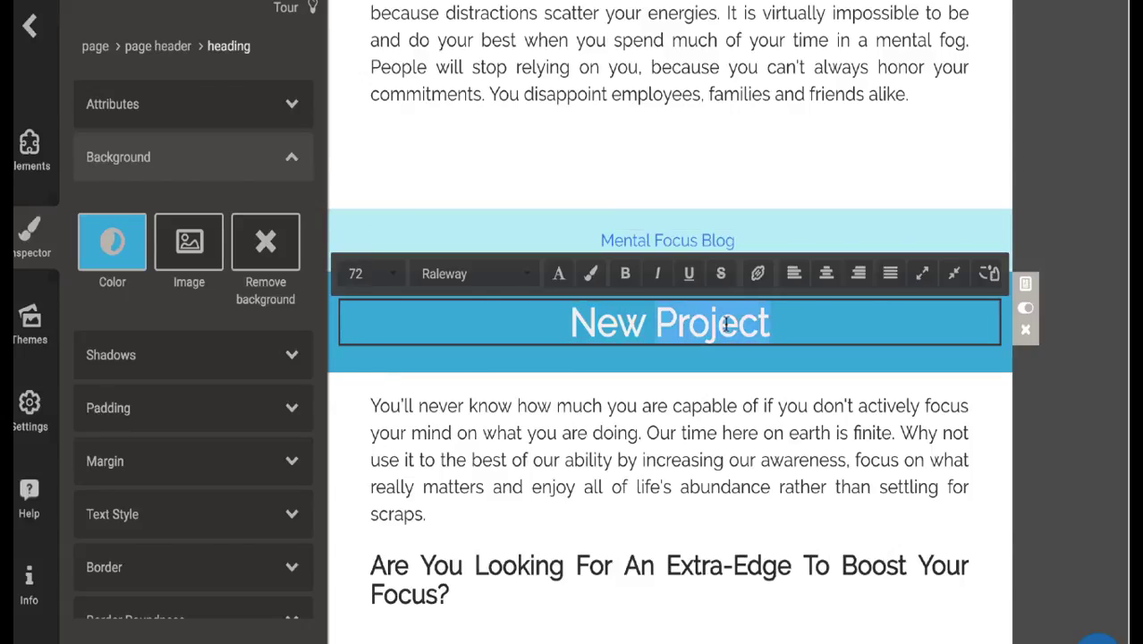
{"action": "type", "text": "Am"}
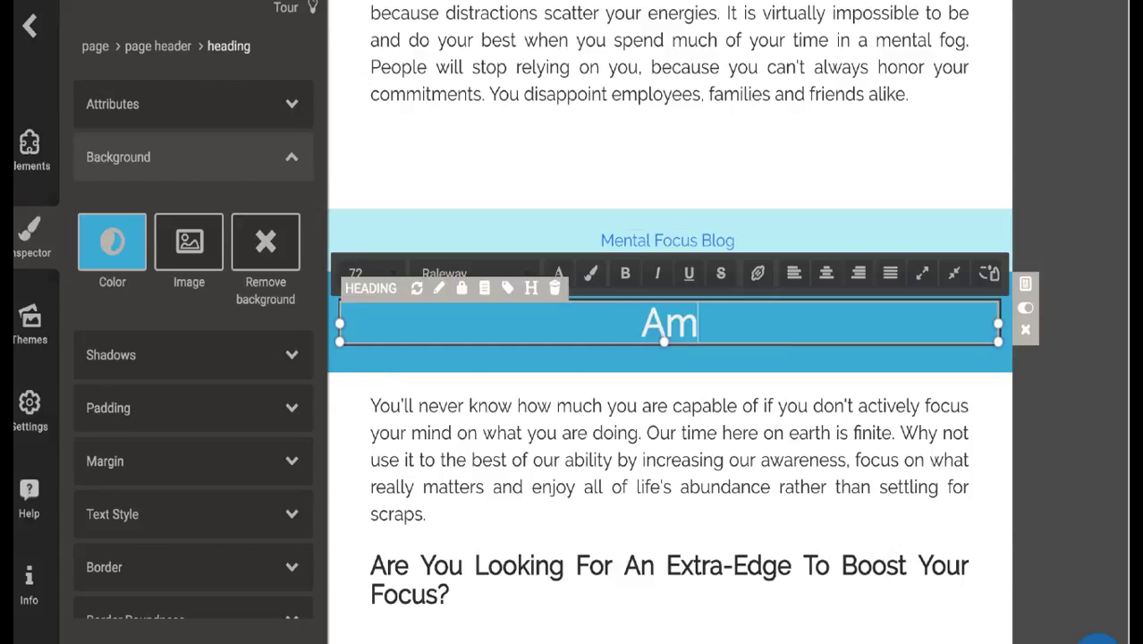
{"action": "type", "text": "azing Ment"}
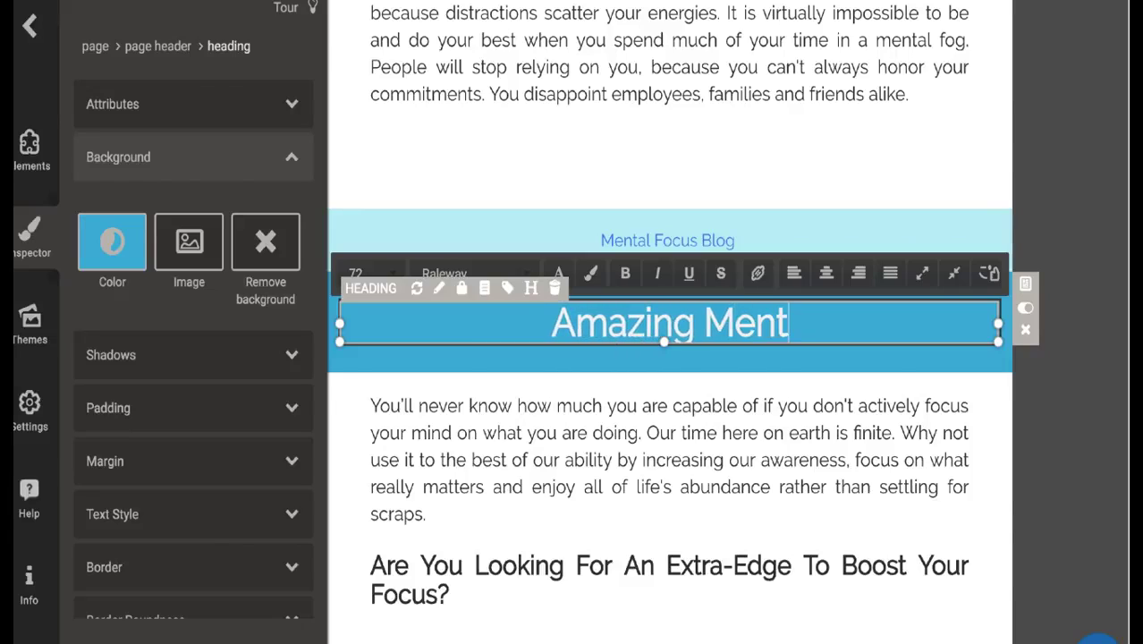
{"action": "type", "text": "al Focus"}
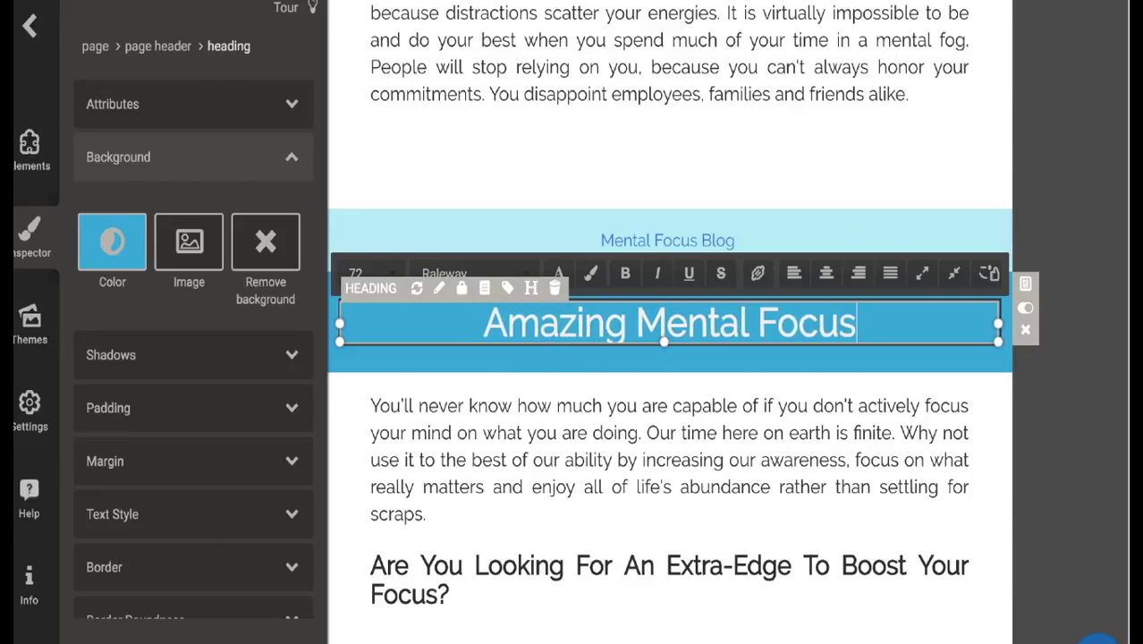
{"action": "left_click", "coordinate": [727, 348]}
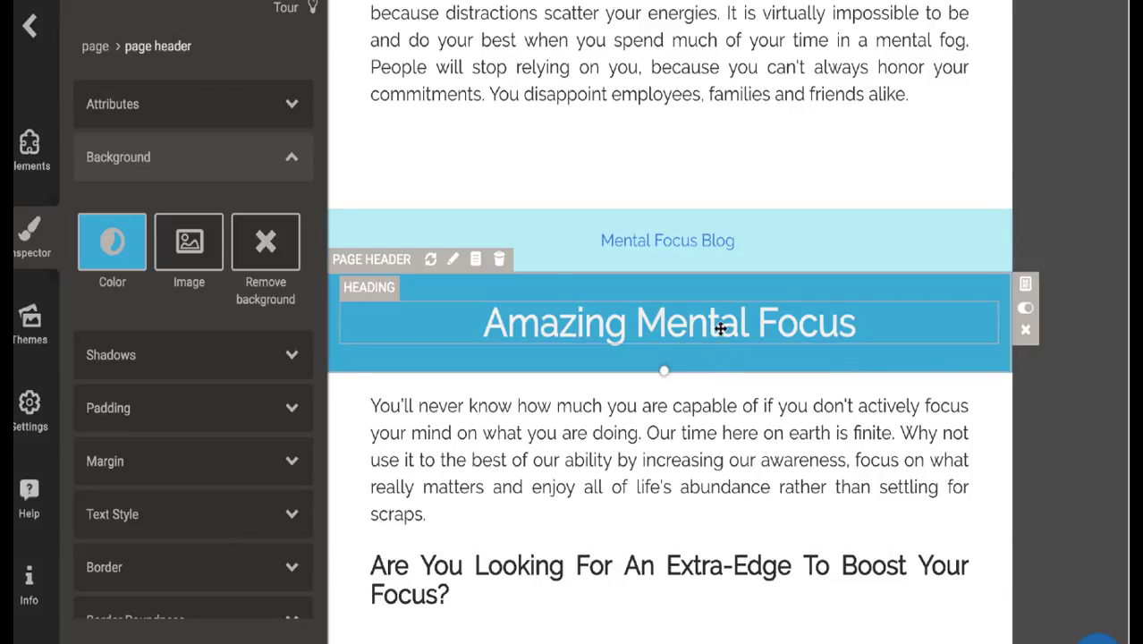
Apply the "Amazing Mental Focus" header text to all page headers.
{"action": "left_click", "coordinate": [721, 333]}
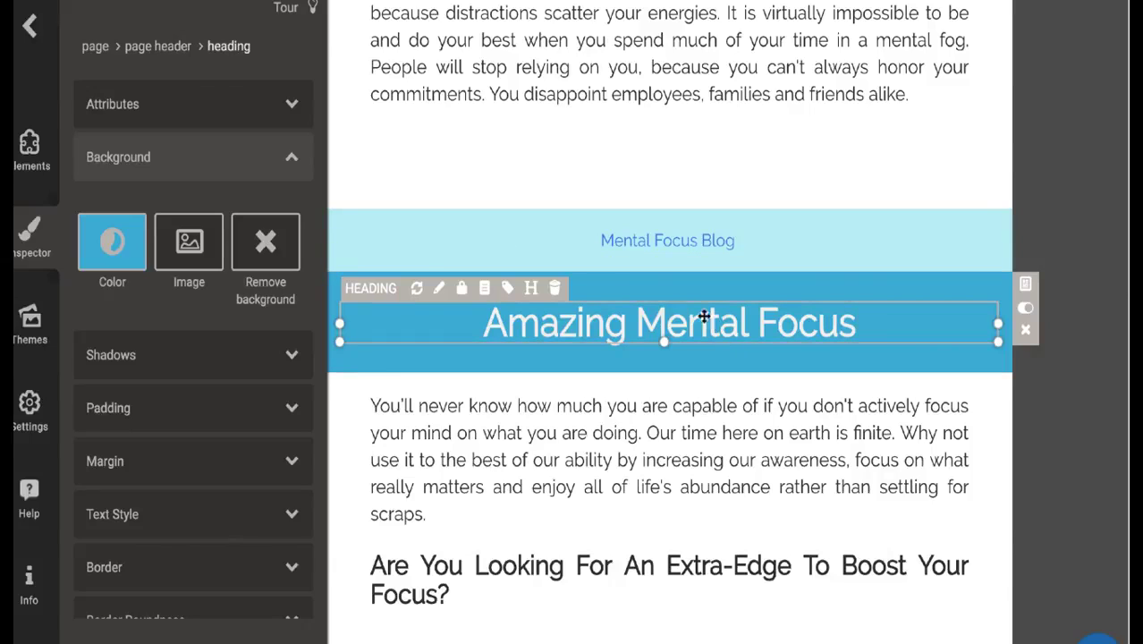
{"action": "left_click", "coordinate": [532, 290]}
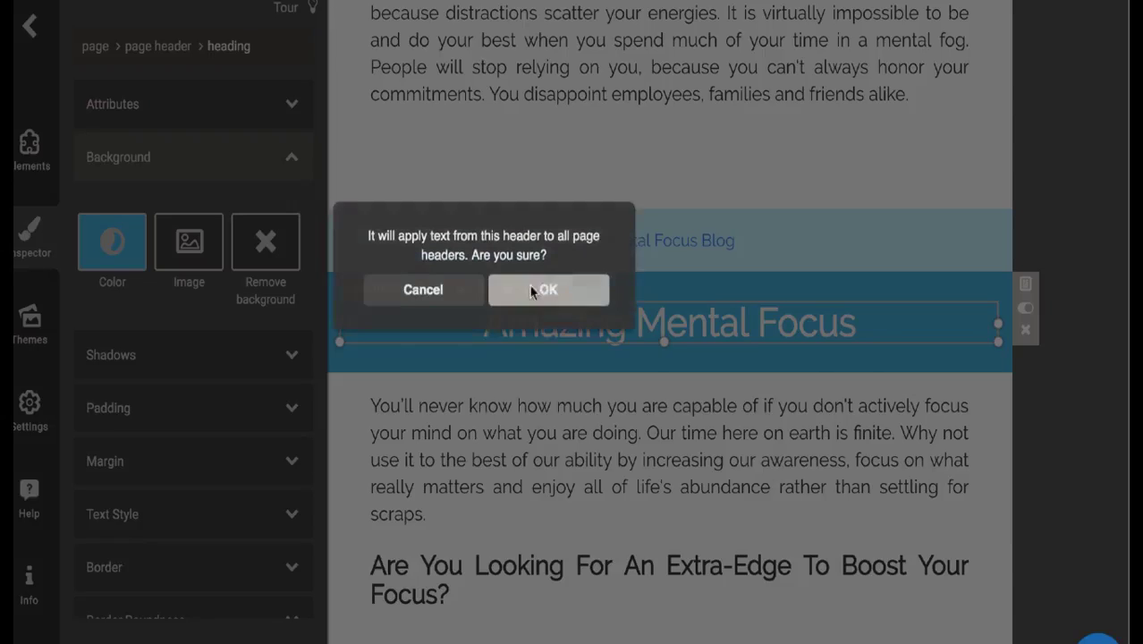
{"action": "left_click", "coordinate": [541, 315]}
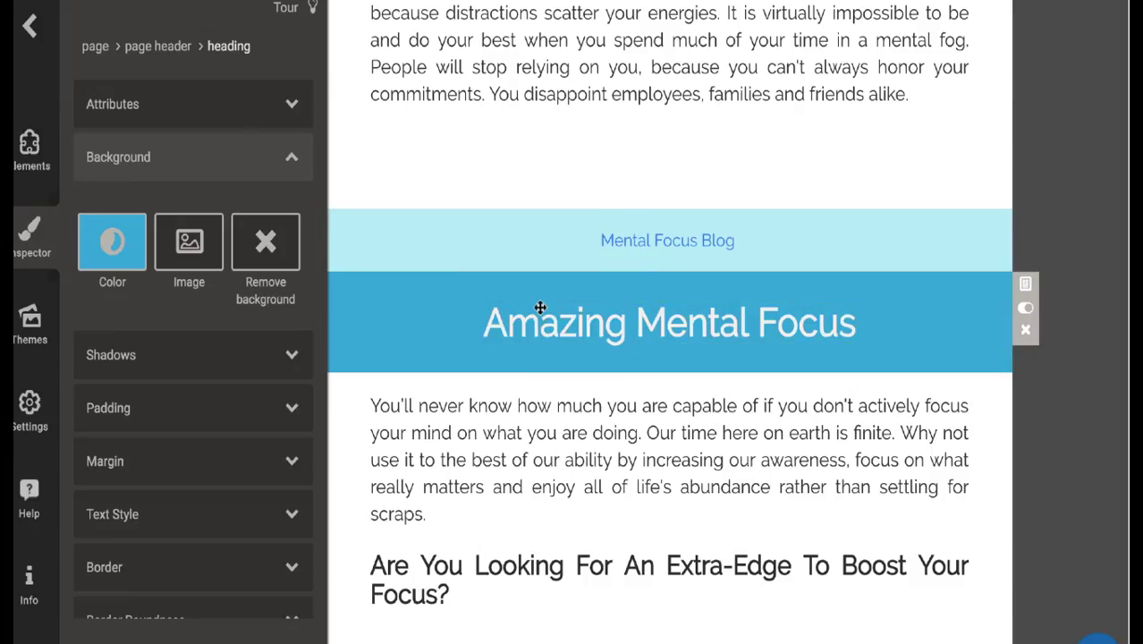
Replace the cover page's city image with a photo of a face lit by a red neon strip, using the image search.
{"action": "scroll", "coordinate": [541, 315], "scroll_direction": "down", "scroll_amount": 2}
{"action": "scroll", "coordinate": [539, 311], "scroll_direction": "down", "scroll_amount": 15}
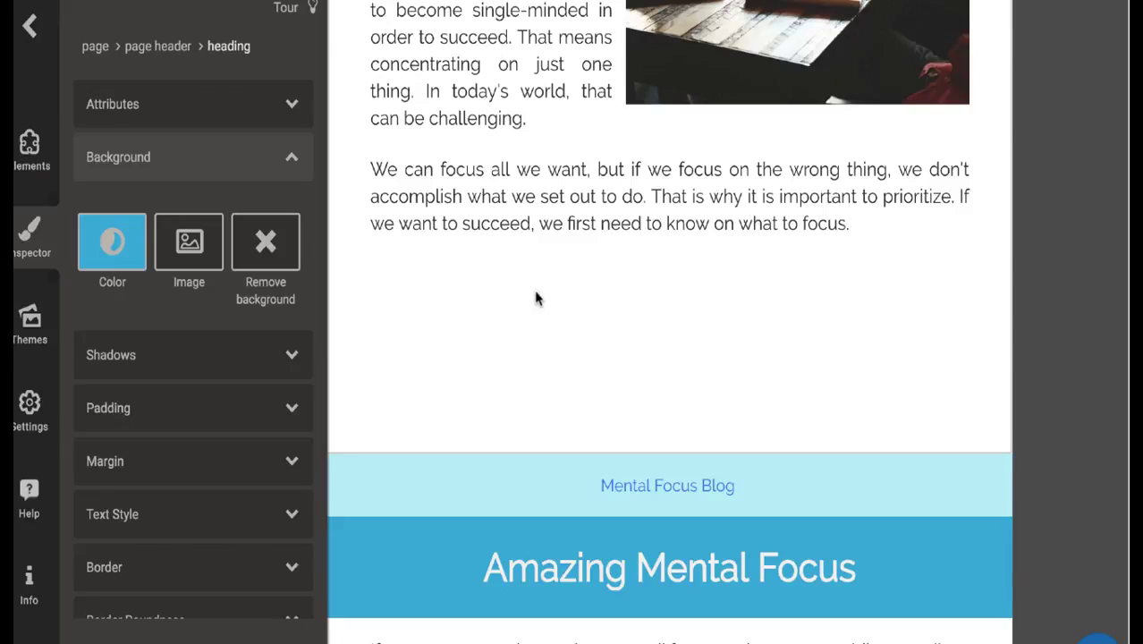
{"action": "scroll", "coordinate": [537, 298], "scroll_direction": "down", "scroll_amount": 5}
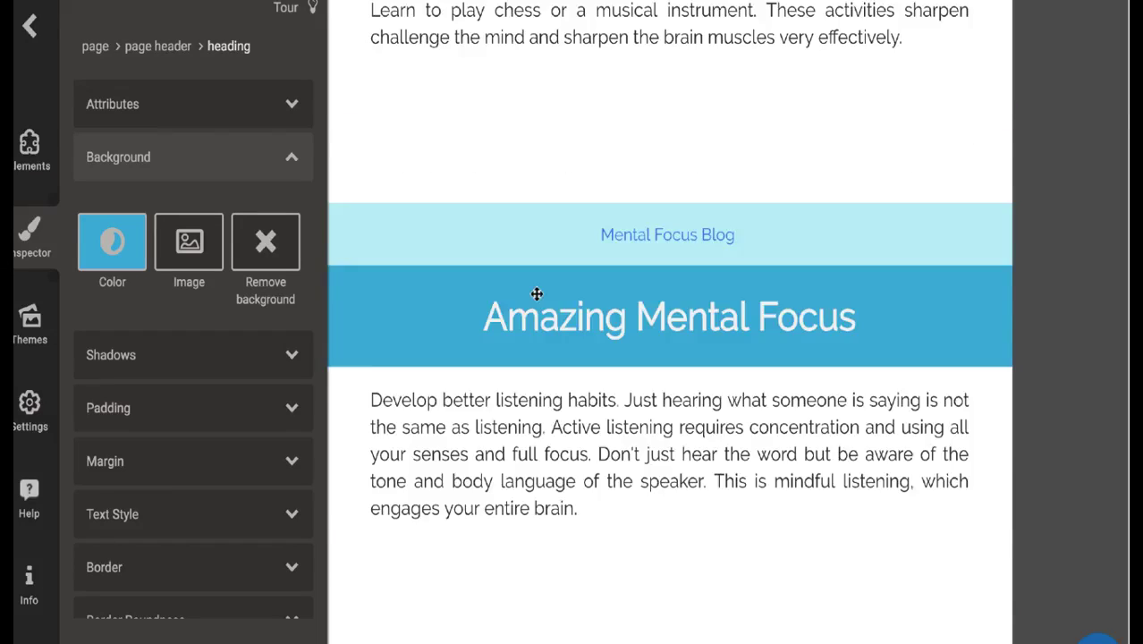
{"action": "scroll", "coordinate": [537, 296], "scroll_direction": "down", "scroll_amount": 20}
{"action": "scroll", "coordinate": [536, 299], "scroll_direction": "down", "scroll_amount": 20}
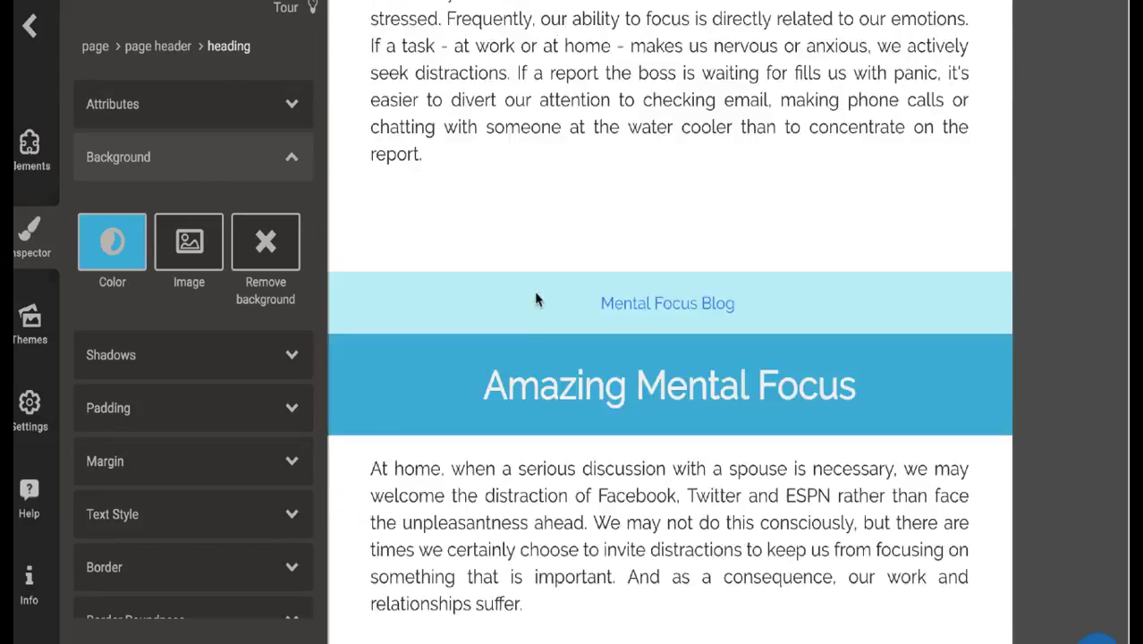
{"action": "scroll", "coordinate": [537, 298], "scroll_direction": "down", "scroll_amount": 10}
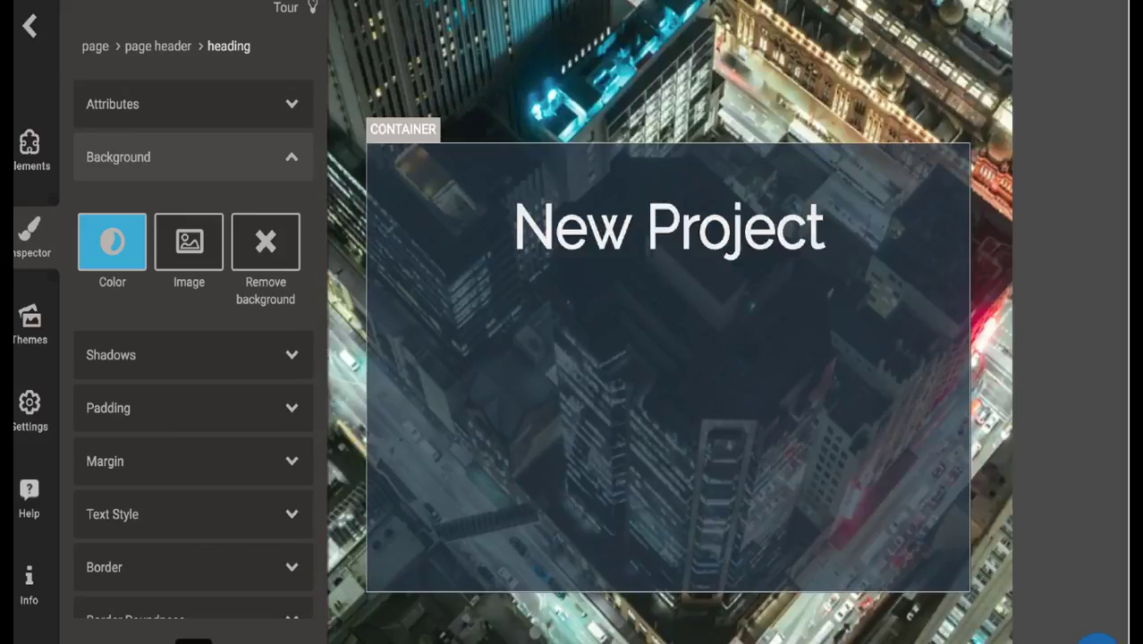
{"action": "key", "text": "ctrl+z"}
{"action": "left_click", "coordinate": [659, 56]}
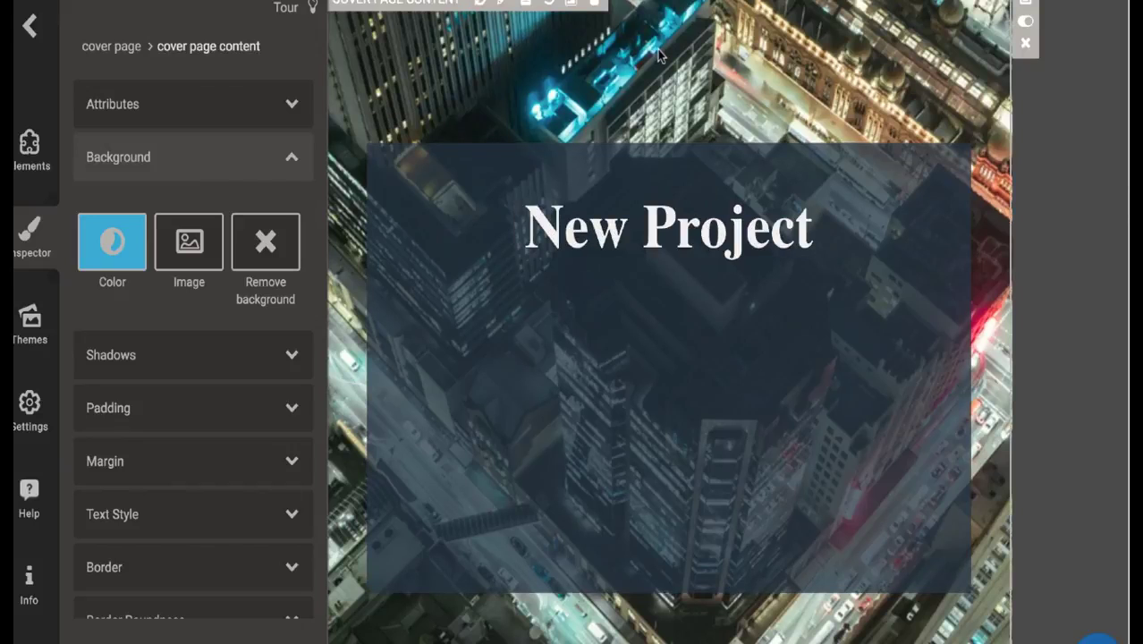
{"action": "left_click", "coordinate": [571, 2]}
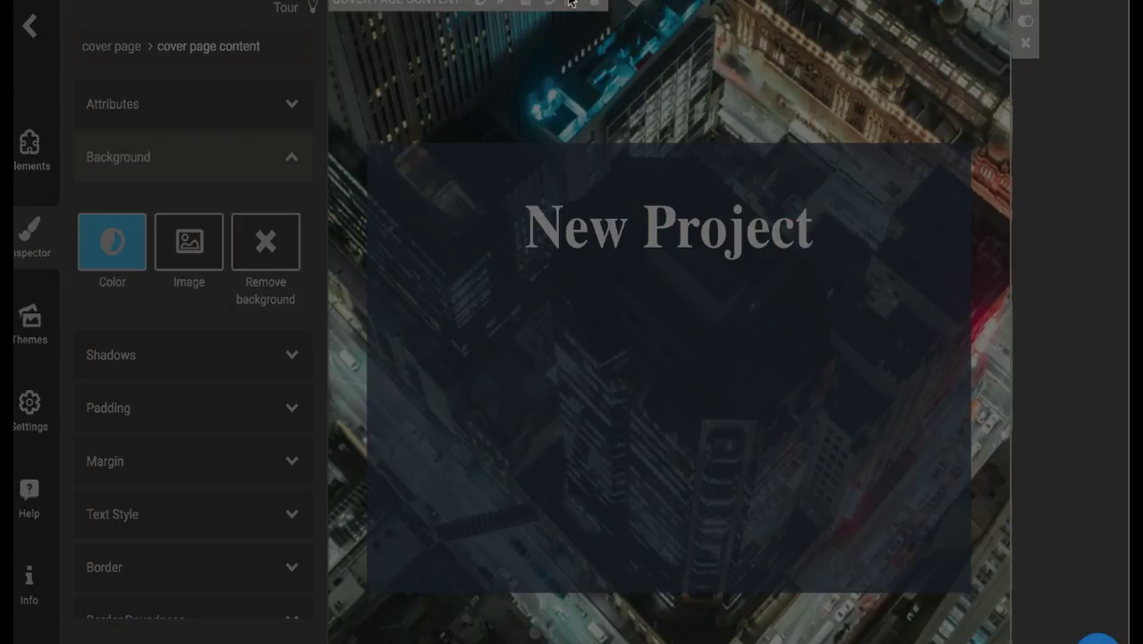
{"action": "left_click", "coordinate": [328, 236]}
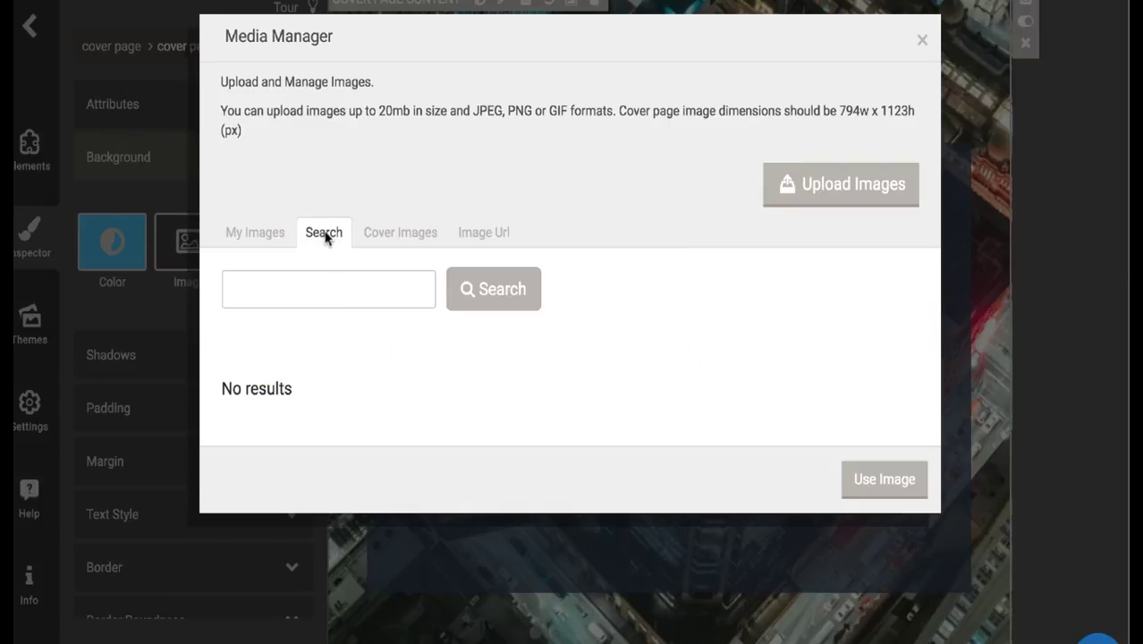
{"action": "left_click", "coordinate": [331, 287]}
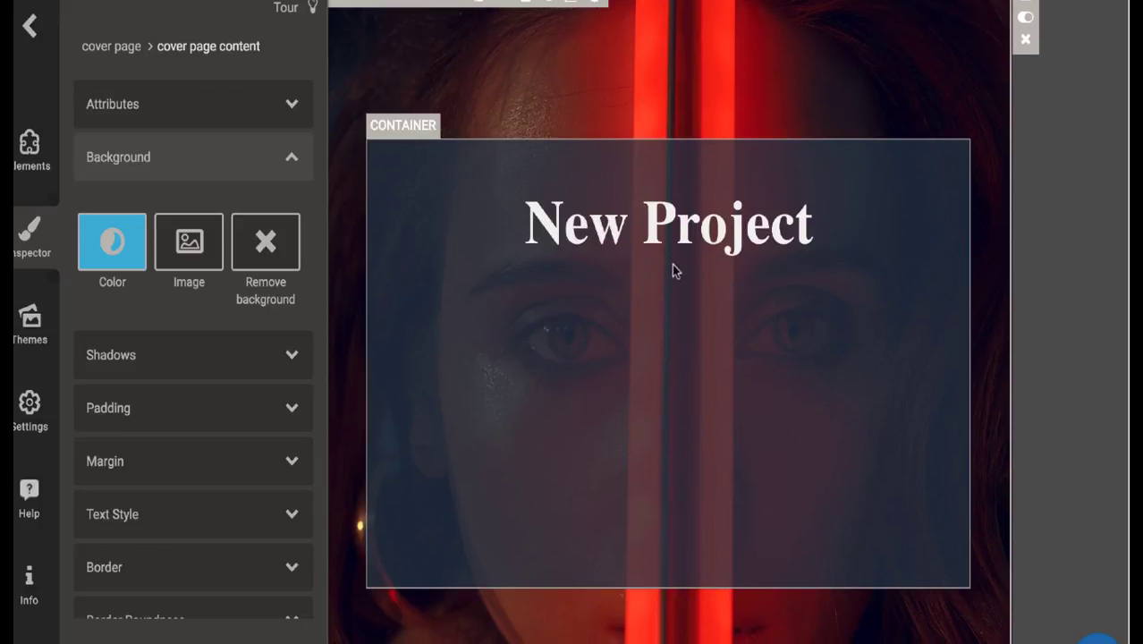
Replace the "New Project" title on the cover page with "Amazing Mental Focus".
{"action": "double_click", "coordinate": [678, 227]}
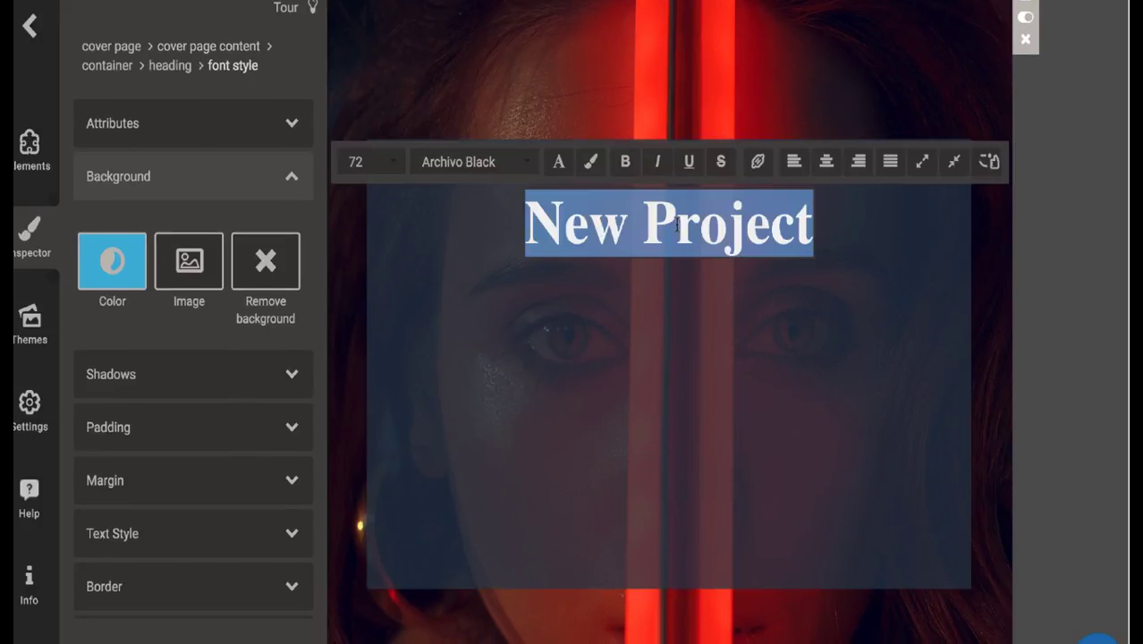
{"action": "type", "text": "Amazing"}
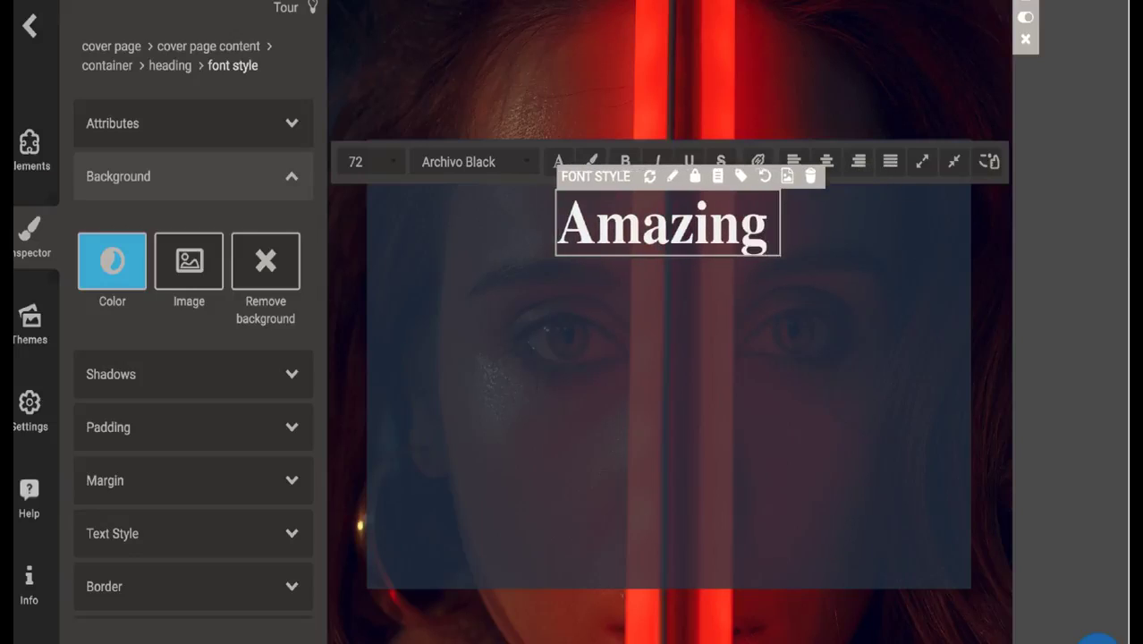
{"action": "type", "text": " Mental Fiocus"}
{"action": "key", "text": "BackSpace"}
{"action": "key", "text": "BackSpace"}
{"action": "key", "text": "BackSpace"}
{"action": "key", "text": "BackSpace"}
{"action": "key", "text": "BackSpace"}
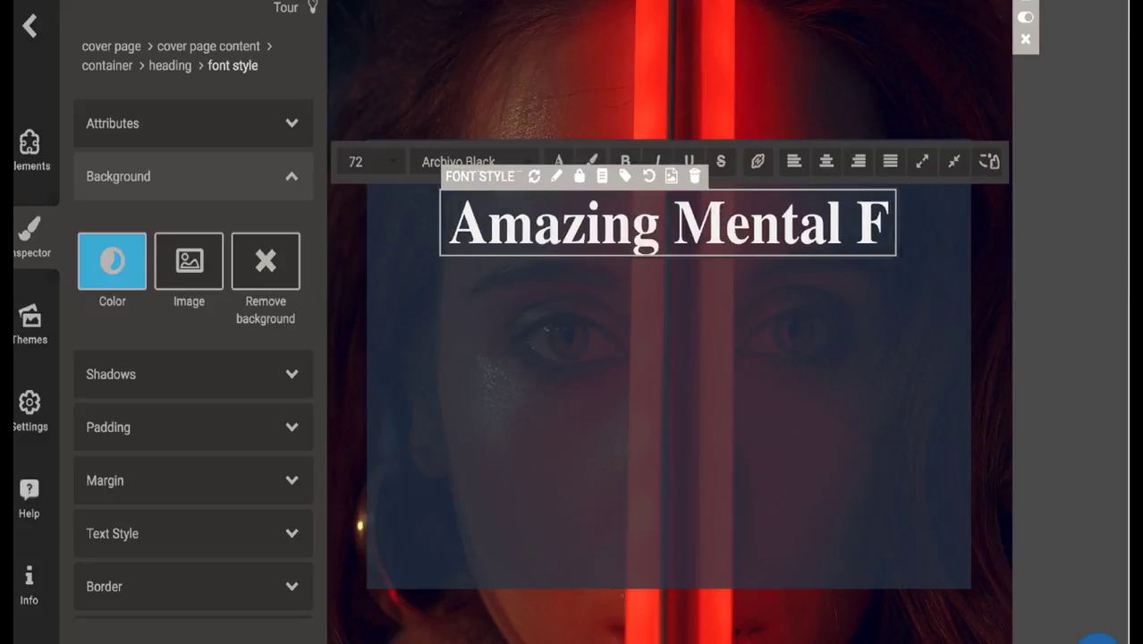
{"action": "type", "text": "ocus"}
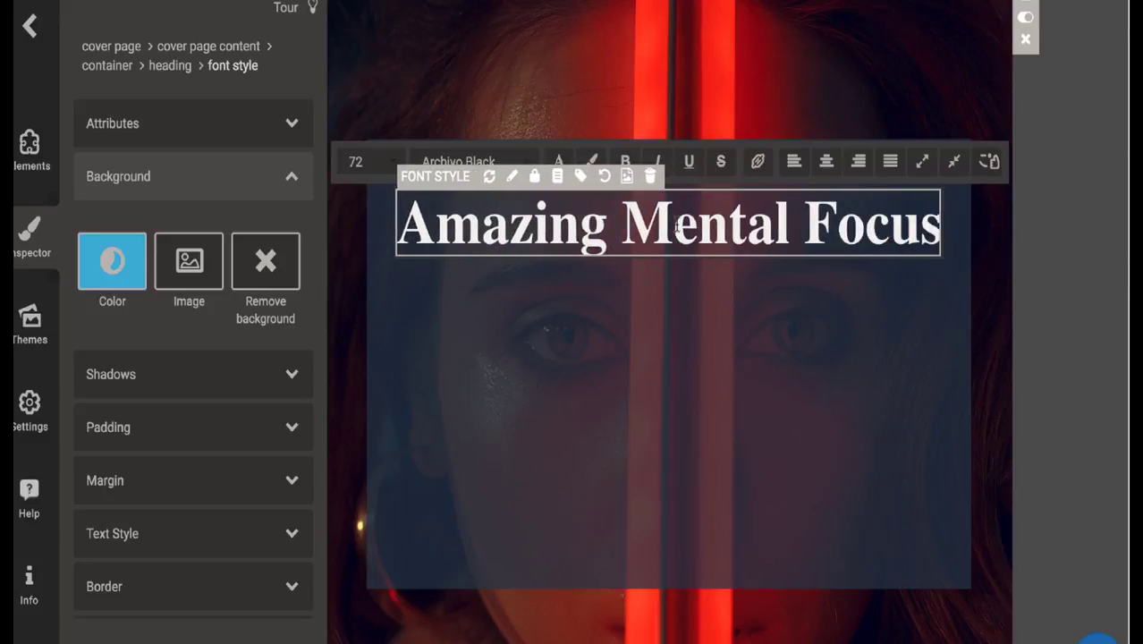
Shorten the dark title container on the cover page from its lower edge so it ends just below the title.
{"action": "left_click", "coordinate": [656, 328]}
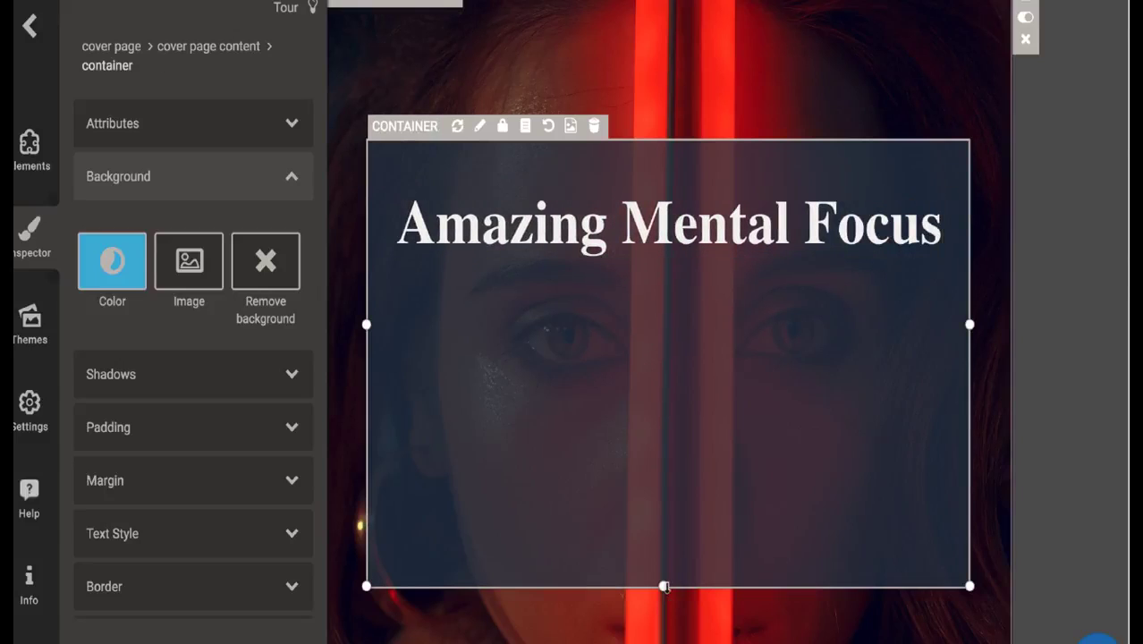
{"action": "left_click_drag", "start_coordinate": [663, 587], "coordinate": [688, 314]}
{"action": "left_click", "coordinate": [716, 428]}
Replace the "ebook author" placeholder in the cover page footer with the author's full name.
{"action": "scroll", "coordinate": [715, 429], "scroll_direction": "down", "scroll_amount": 6}
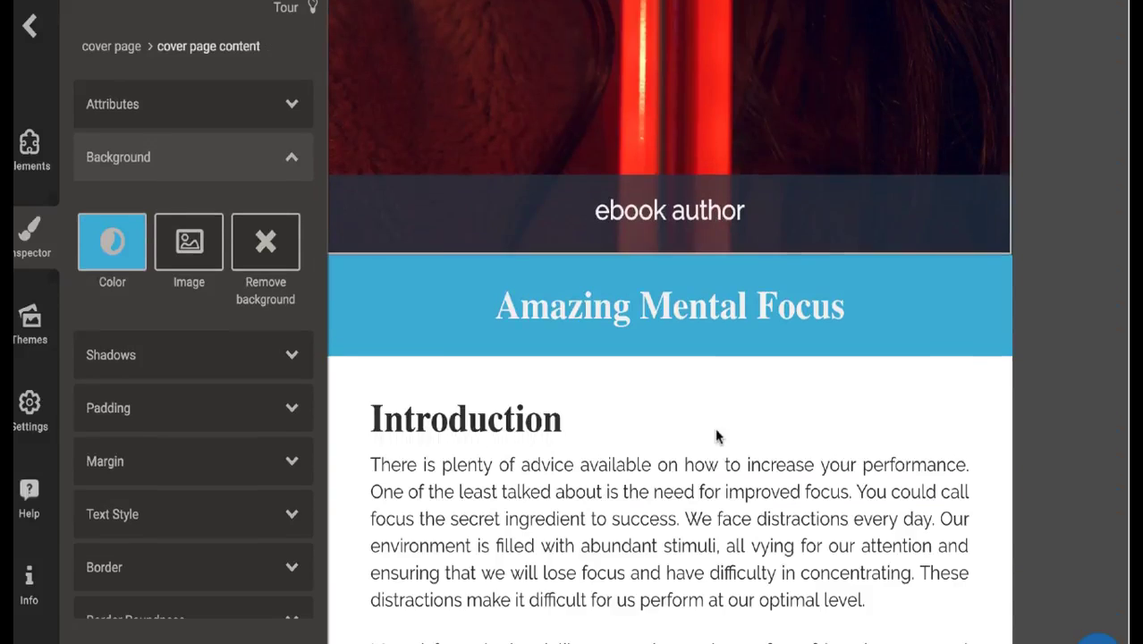
{"action": "left_click", "coordinate": [716, 217]}
{"action": "type", "text": "eric Mul"}
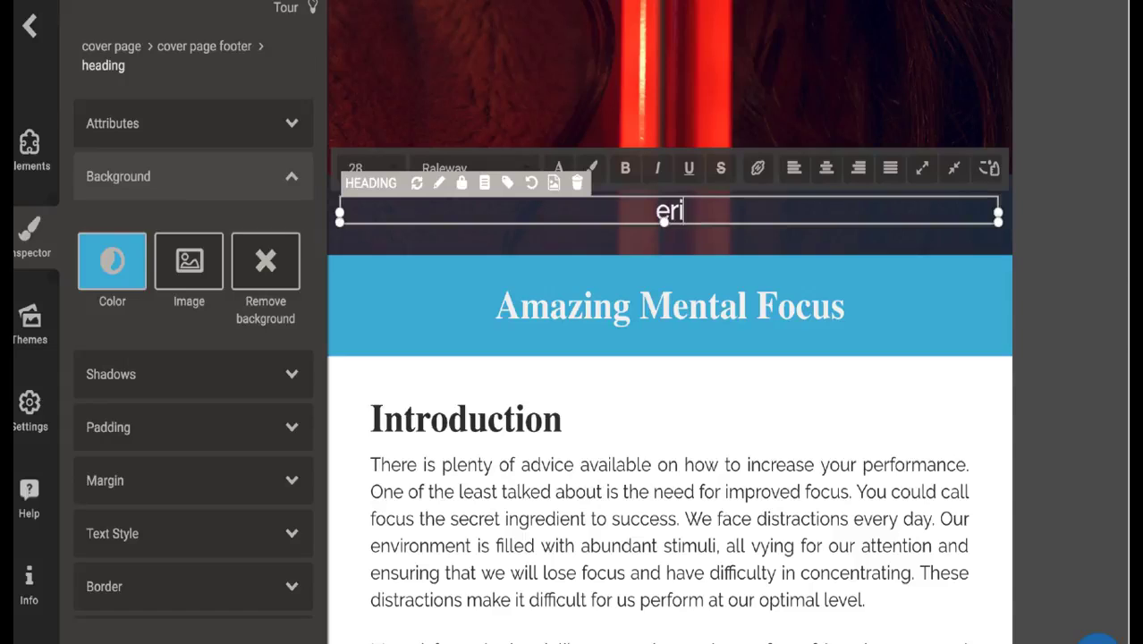
{"action": "key", "text": "BackSpace"}
{"action": "key", "text": "BackSpace"}
{"action": "key", "text": "BackSpace"}
{"action": "key", "text": "BackSpace"}
{"action": "key", "text": "BackSpace"}
{"action": "key", "text": "BackSpace"}
{"action": "key", "text": "BackSpace"}
{"action": "key", "text": "BackSpace"}
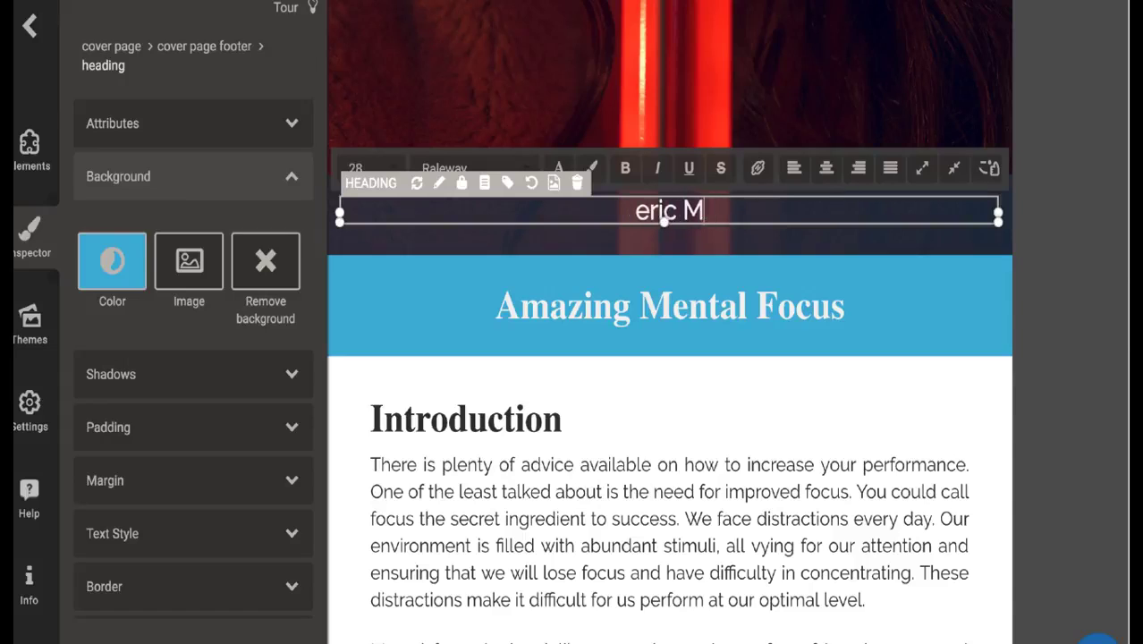
{"action": "type", "text": "Eric Mulfor"}
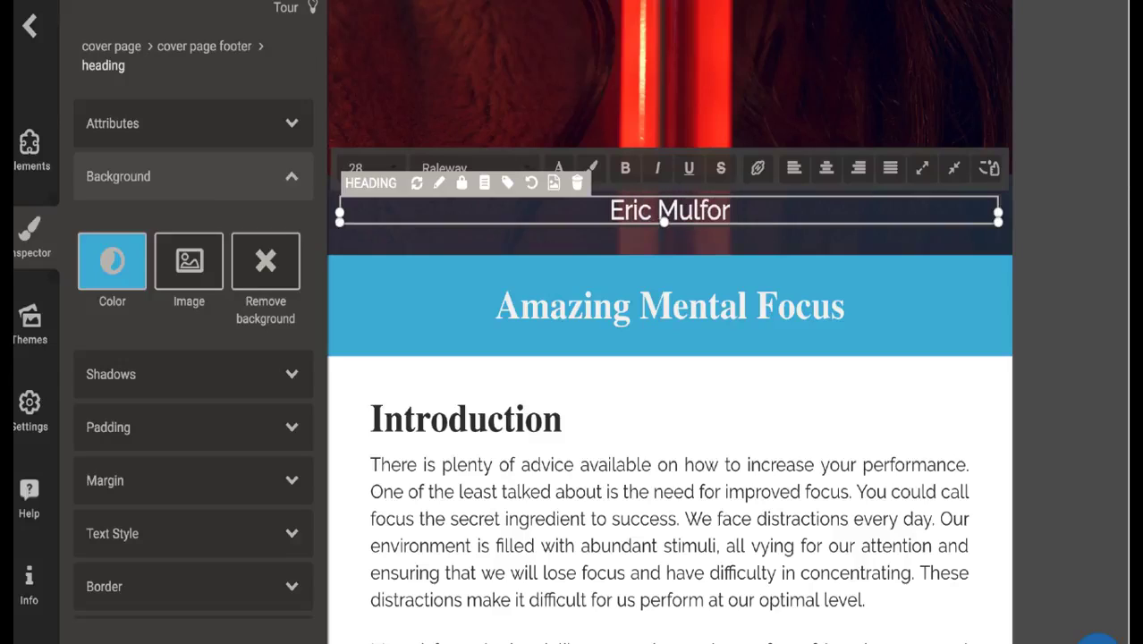
{"action": "type", "text": "d"}
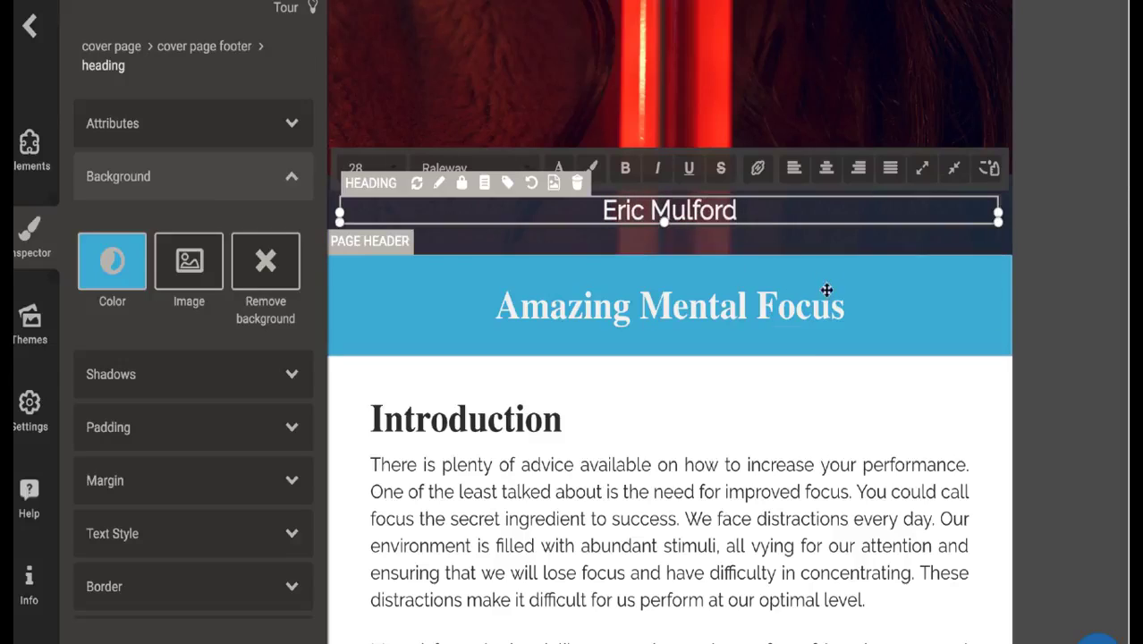
{"action": "left_click", "coordinate": [794, 362]}
Review the ebook's pages from the Introduction to the end, checking the headers, footers and page layout.
{"action": "scroll", "coordinate": [791, 364], "scroll_direction": "down", "scroll_amount": 1}
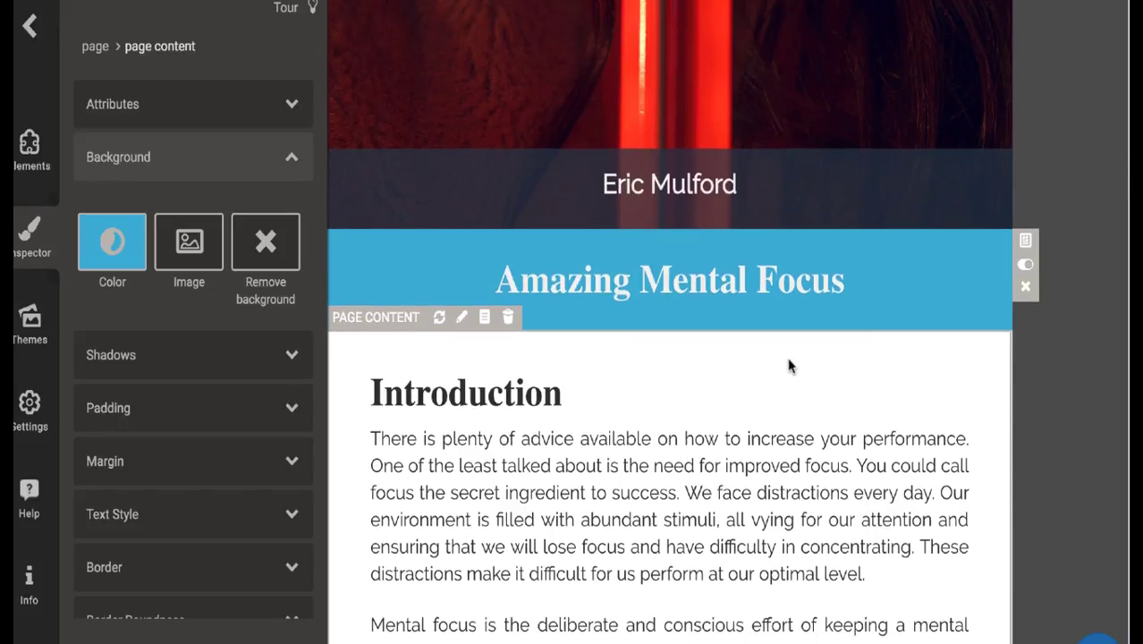
{"action": "scroll", "coordinate": [789, 365], "scroll_direction": "down", "scroll_amount": 5}
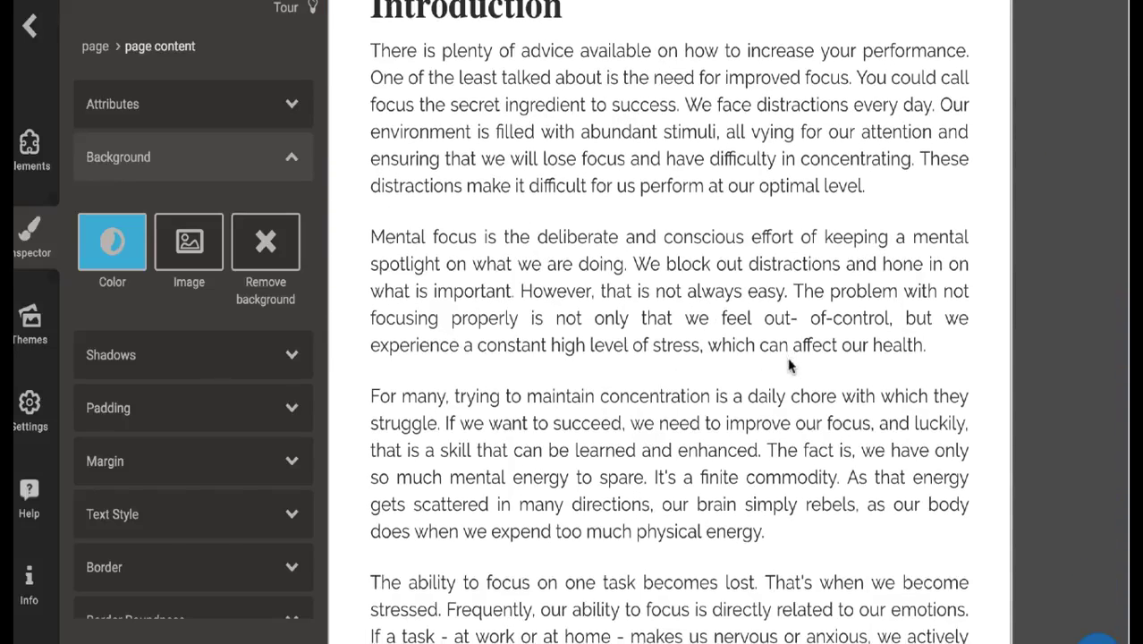
{"action": "scroll", "coordinate": [790, 365], "scroll_direction": "up", "scroll_amount": 2}
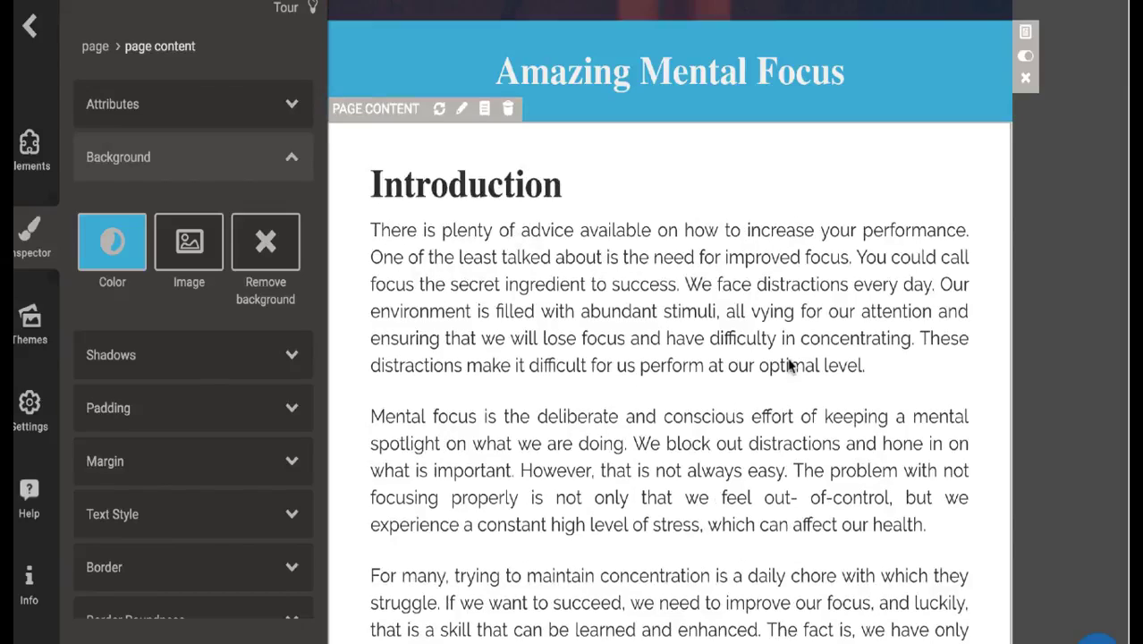
{"action": "scroll", "coordinate": [789, 365], "scroll_direction": "down", "scroll_amount": 20}
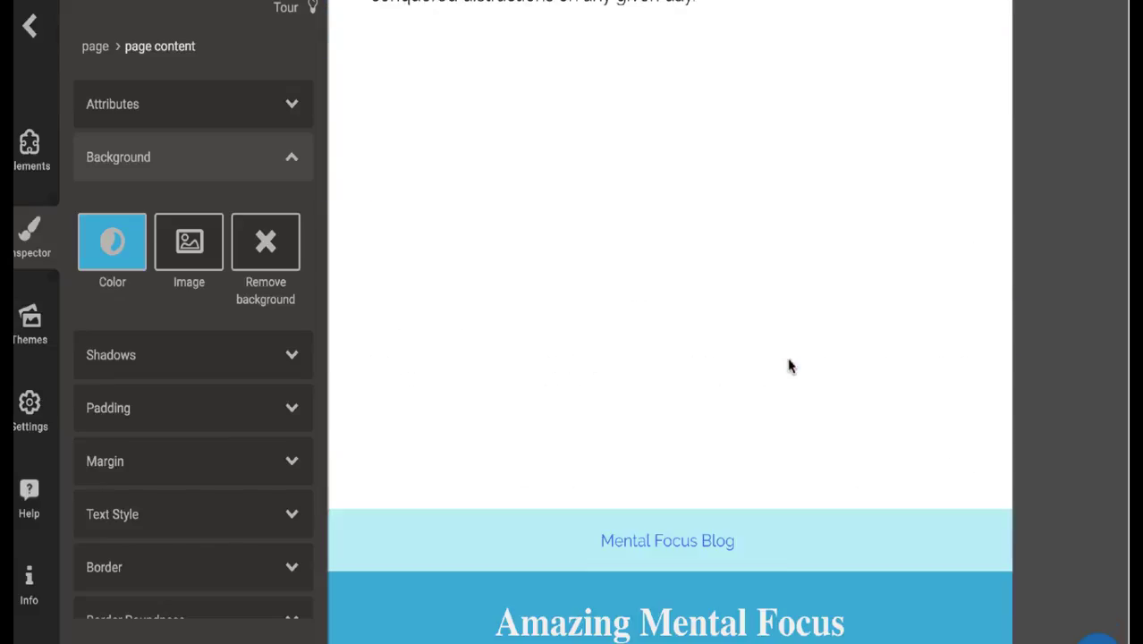
{"action": "scroll", "coordinate": [789, 365], "scroll_direction": "down", "scroll_amount": 20}
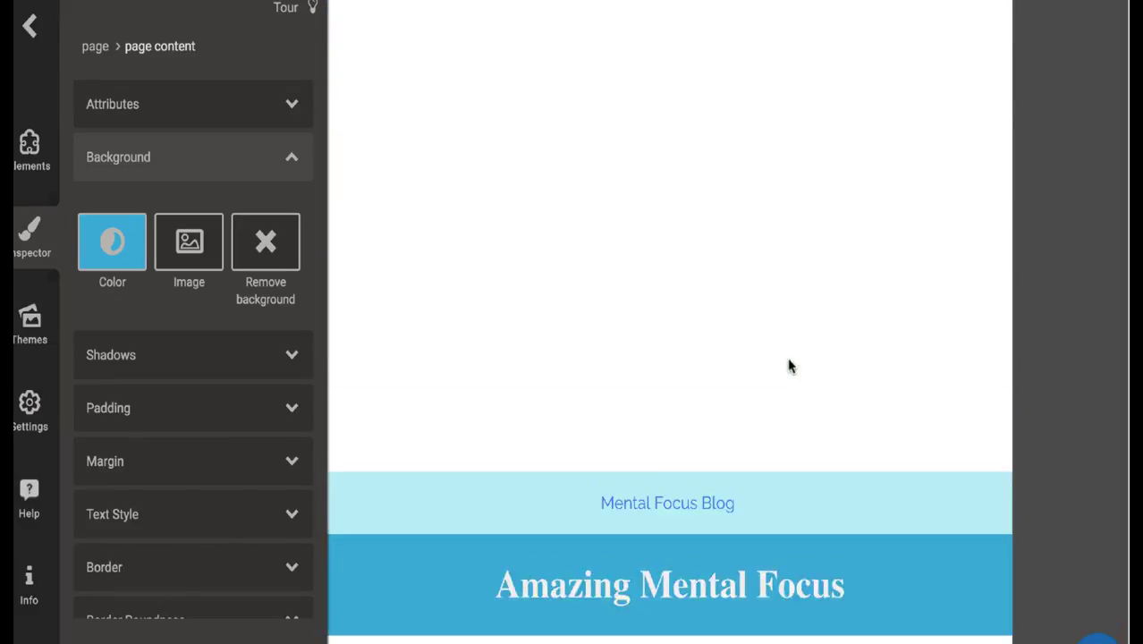
{"action": "scroll", "coordinate": [790, 365], "scroll_direction": "down", "scroll_amount": 10}
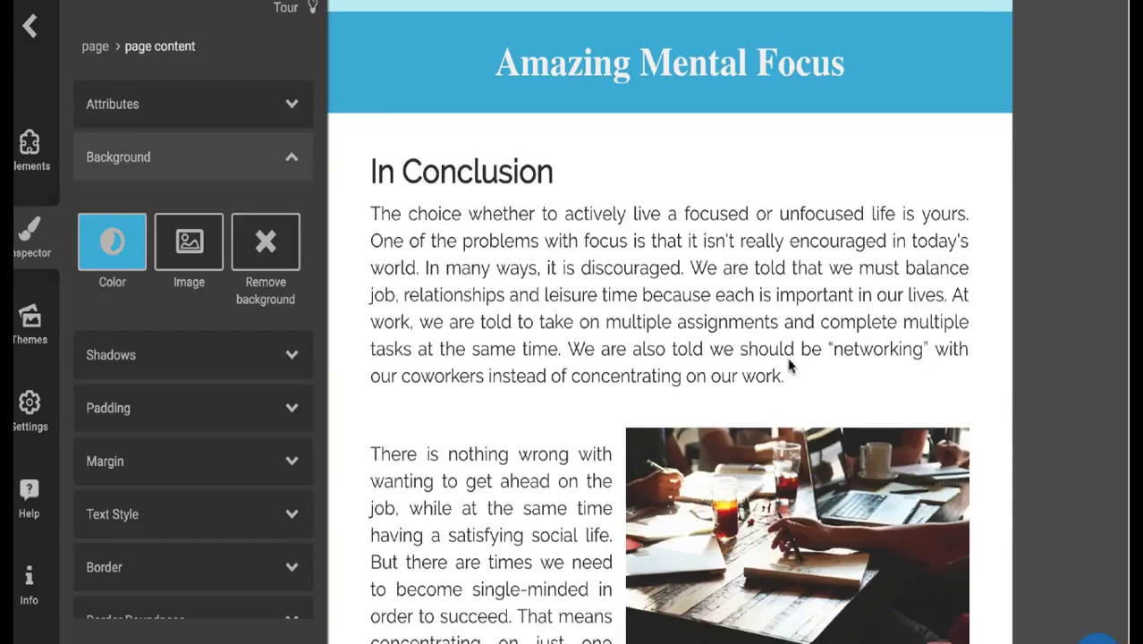
{"action": "scroll", "coordinate": [789, 365], "scroll_direction": "down", "scroll_amount": 15}
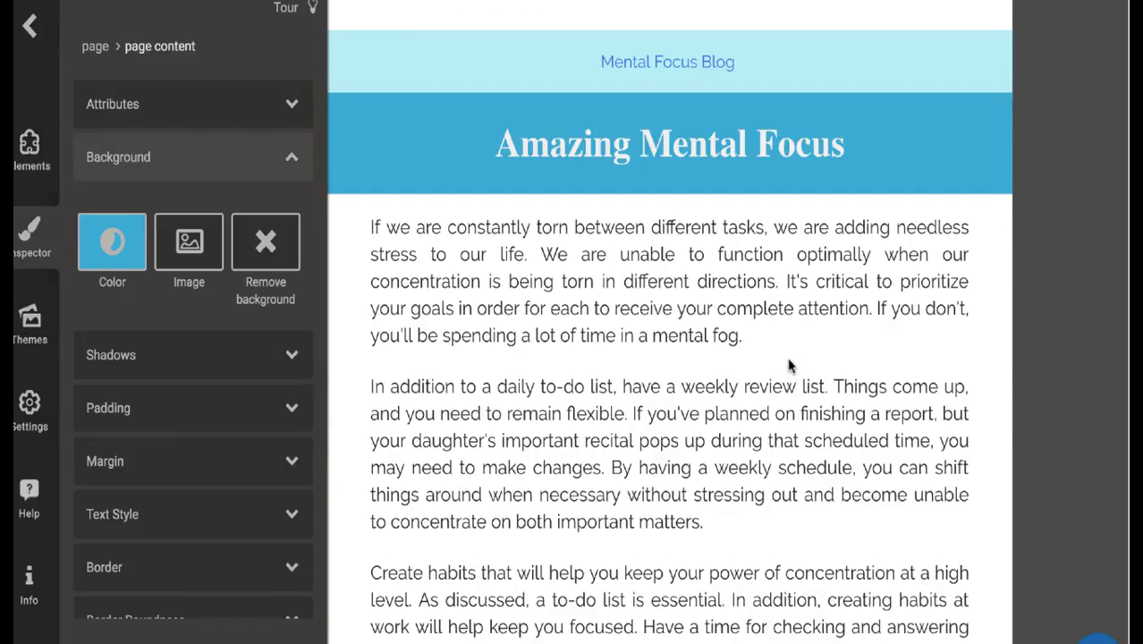
{"action": "scroll", "coordinate": [789, 365], "scroll_direction": "down", "scroll_amount": 10}
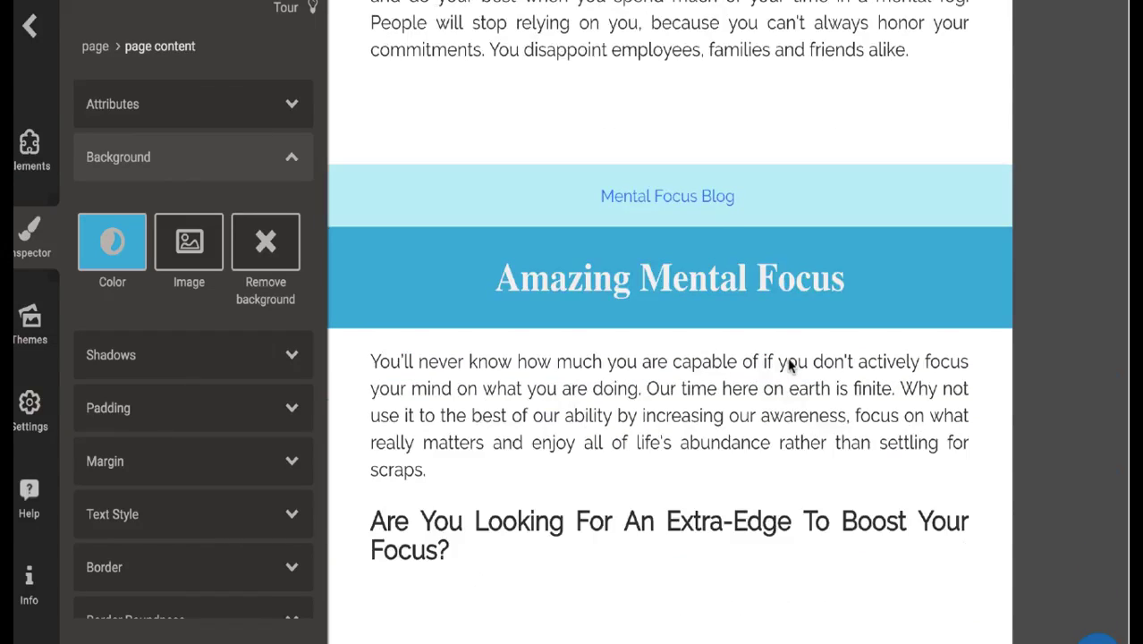
{"action": "scroll", "coordinate": [789, 365], "scroll_direction": "down", "scroll_amount": 3}
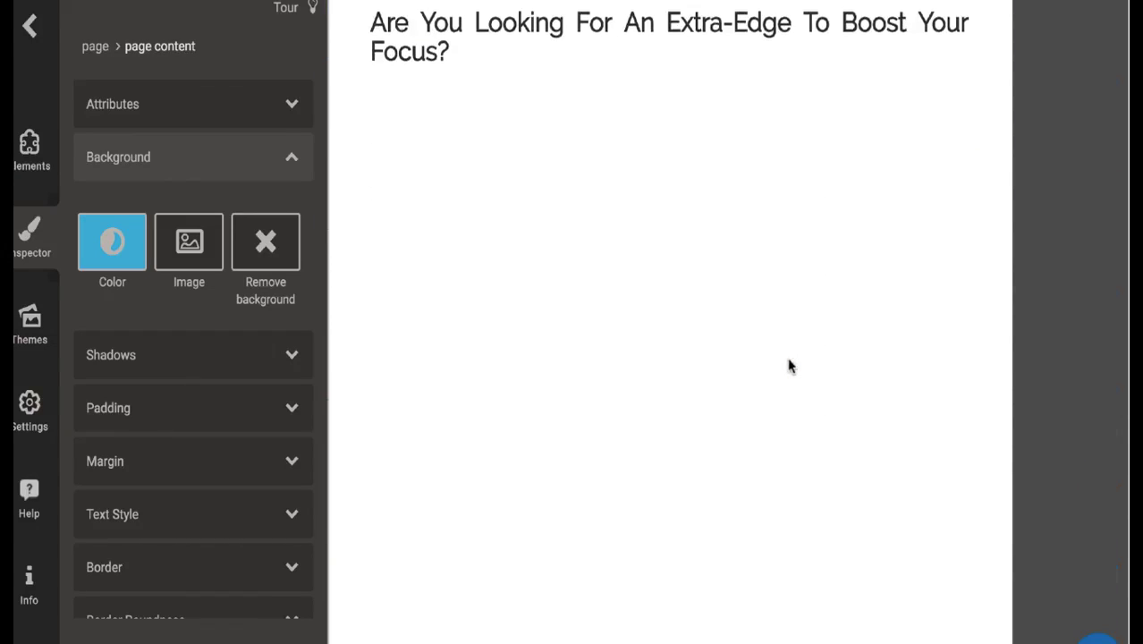
{"action": "scroll", "coordinate": [789, 365], "scroll_direction": "down", "scroll_amount": 3}
{"action": "scroll", "coordinate": [789, 365], "scroll_direction": "down", "scroll_amount": 3}
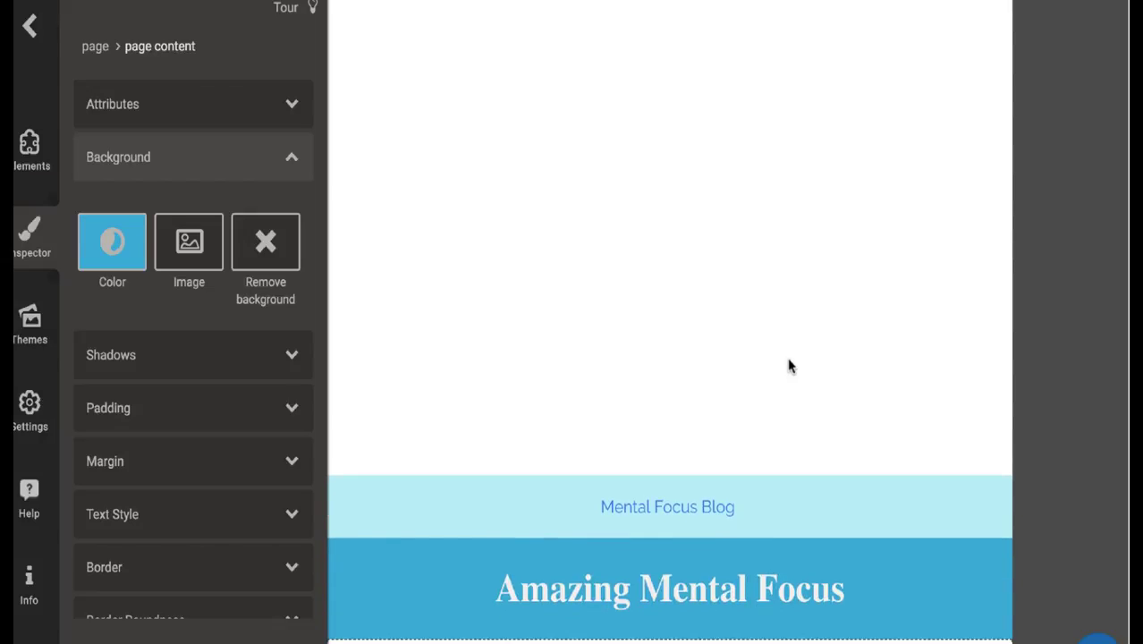
Delete the blank page that follows the "Are You Looking For An Extra-Edge To Boost Your Focus?" page.
{"action": "scroll", "coordinate": [792, 362], "scroll_direction": "down", "scroll_amount": 5}
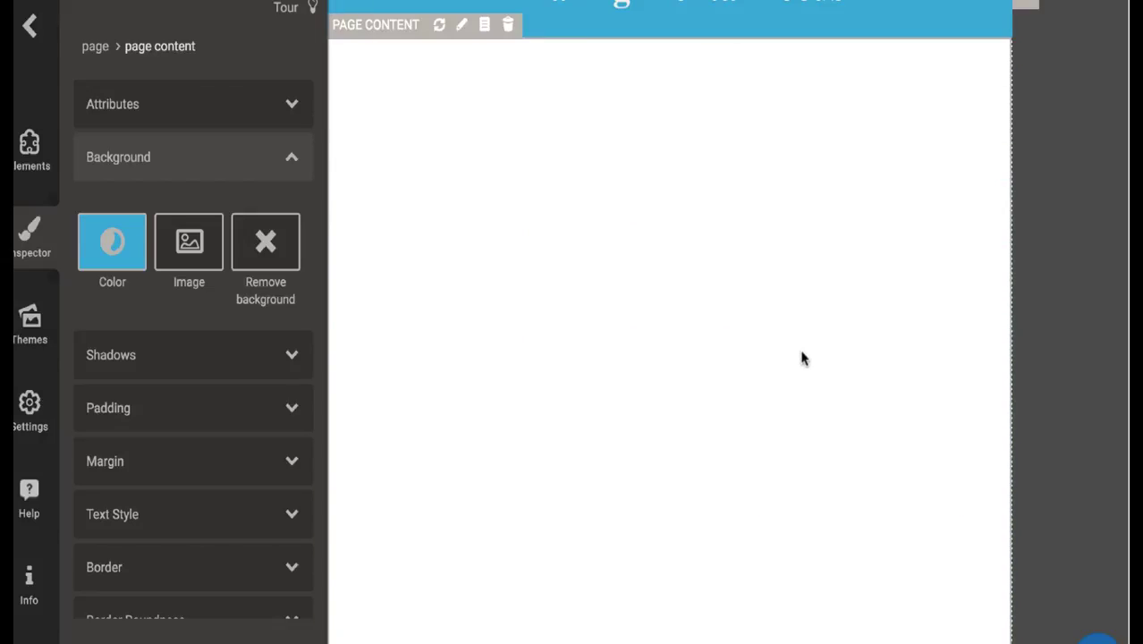
{"action": "scroll", "coordinate": [895, 269], "scroll_direction": "up", "scroll_amount": 3}
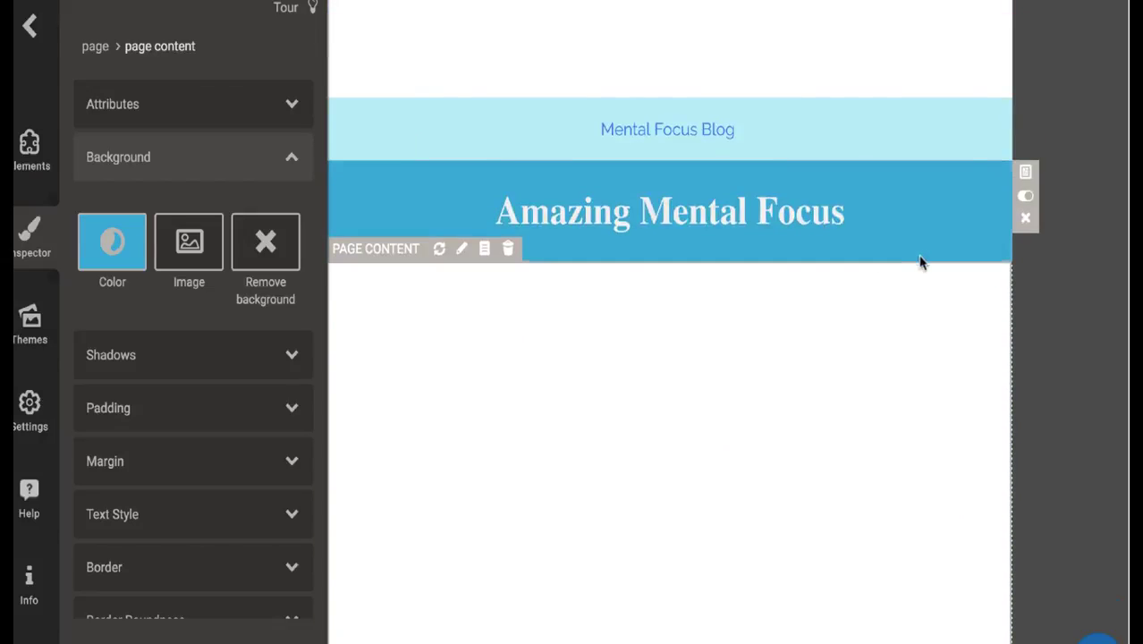
{"action": "left_click", "coordinate": [1025, 217]}
{"action": "left_click", "coordinate": [559, 294]}
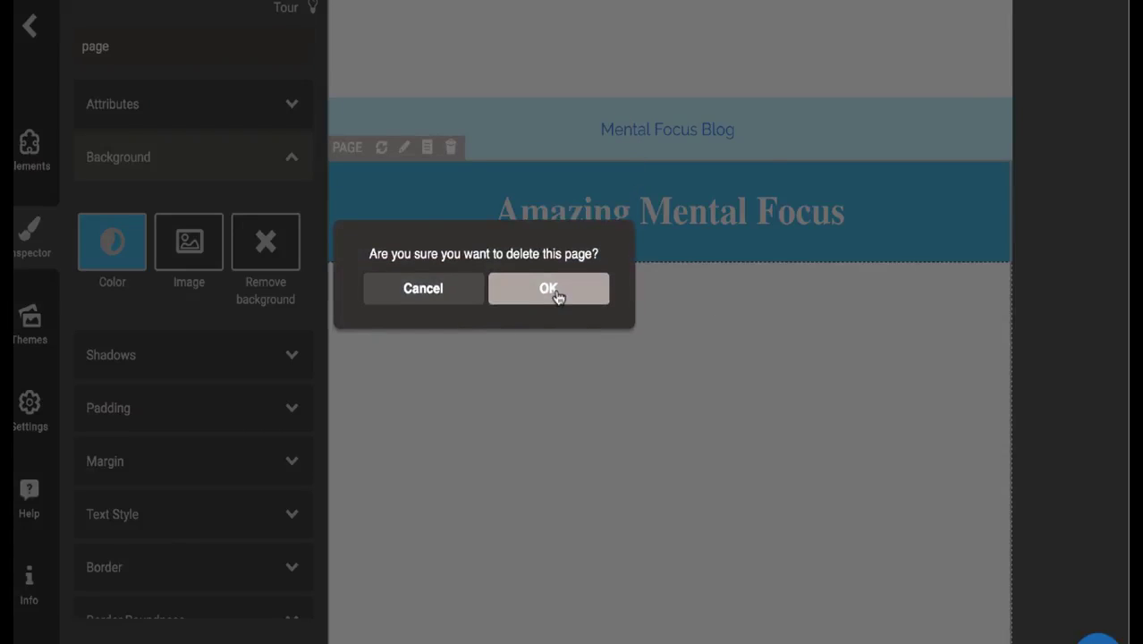
{"action": "scroll", "coordinate": [616, 336], "scroll_direction": "down", "scroll_amount": 2}
{"action": "scroll", "coordinate": [616, 345], "scroll_direction": "down", "scroll_amount": 2}
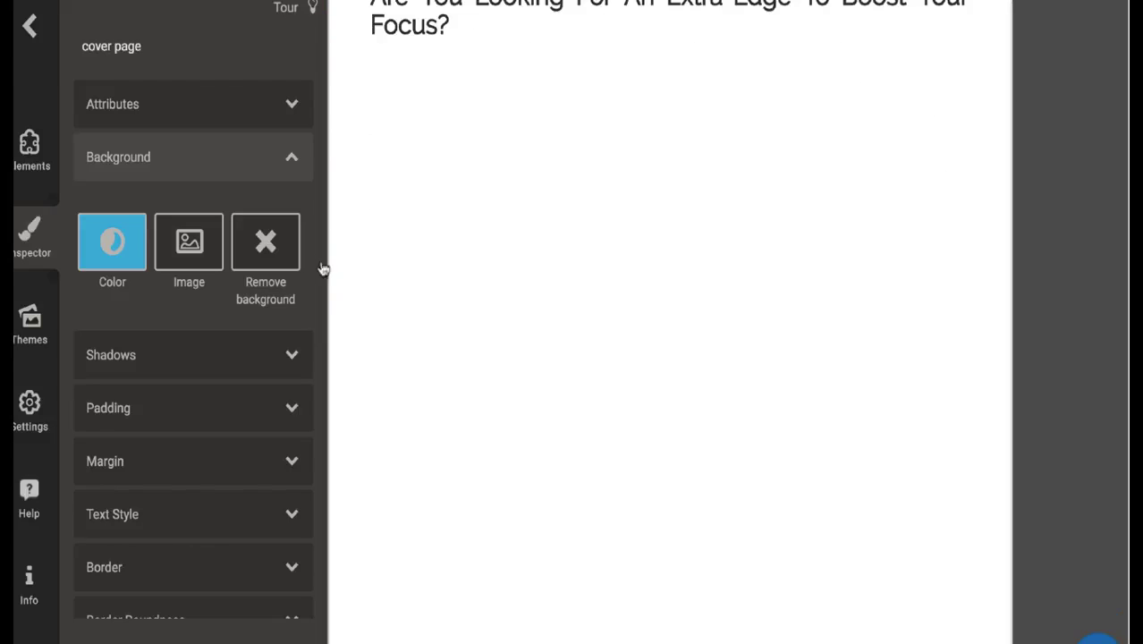
Add a Call To Action block after the "Are You Looking For An Extra-Edge To Boost Your Focus?" page.
{"action": "left_click", "coordinate": [28, 146]}
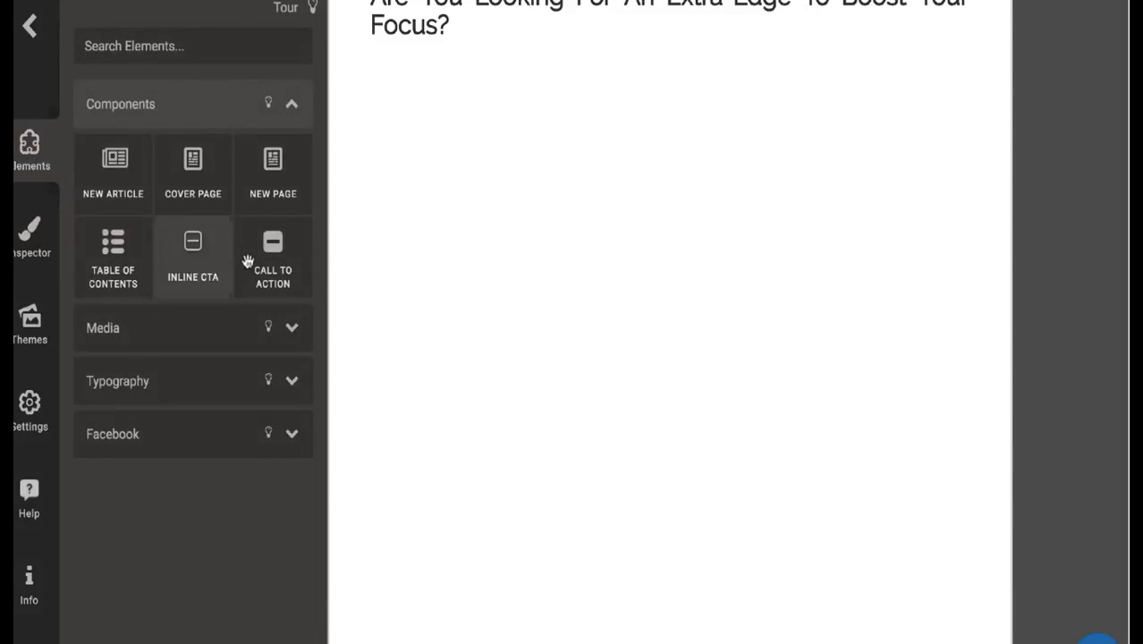
{"action": "left_click_drag", "start_coordinate": [255, 255], "coordinate": [332, 256]}
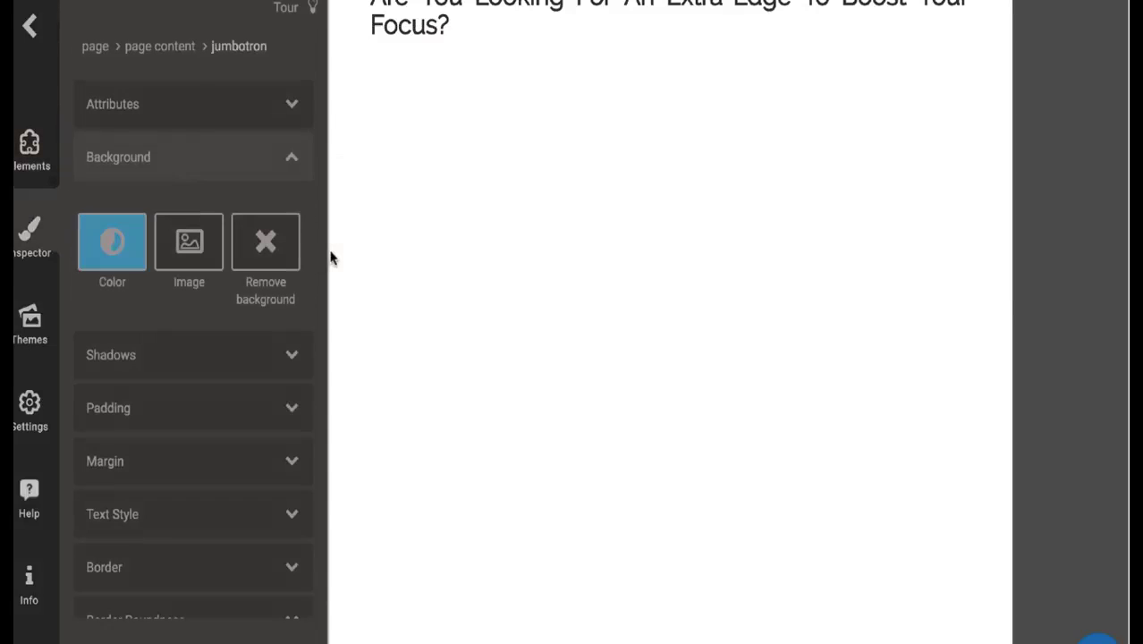
{"action": "scroll", "coordinate": [548, 339], "scroll_direction": "down", "scroll_amount": 5}
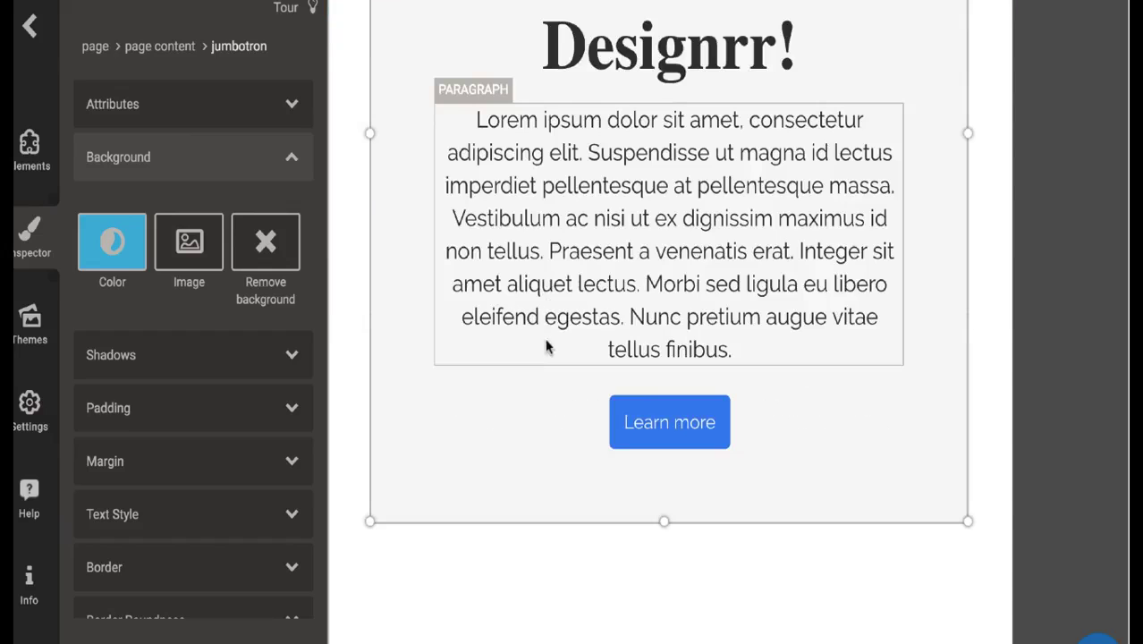
{"action": "scroll", "coordinate": [562, 377], "scroll_direction": "down", "scroll_amount": 1}
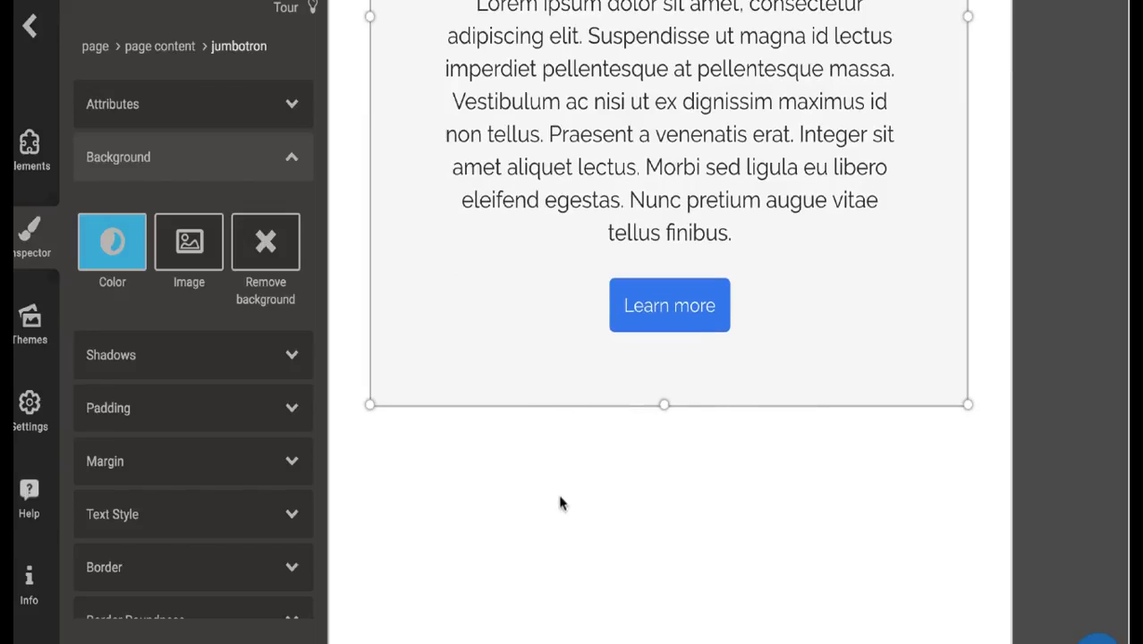
{"action": "scroll", "coordinate": [546, 269], "scroll_direction": "up", "scroll_amount": 12}
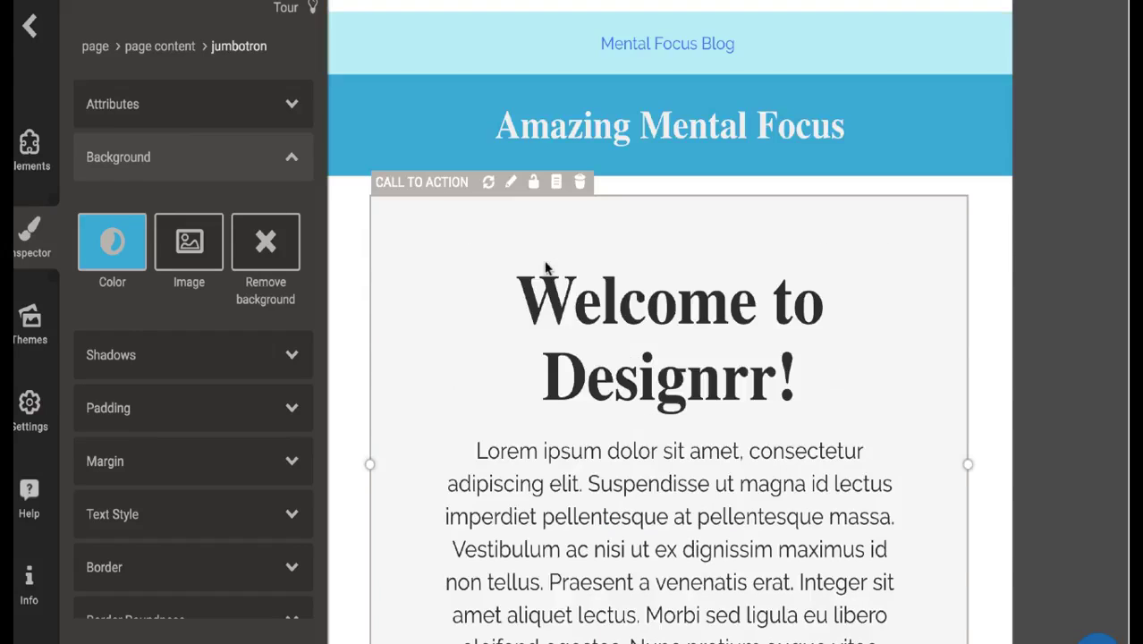
{"action": "scroll", "coordinate": [552, 183], "scroll_direction": "up", "scroll_amount": 3}
{"action": "scroll", "coordinate": [552, 189], "scroll_direction": "down", "scroll_amount": 12}
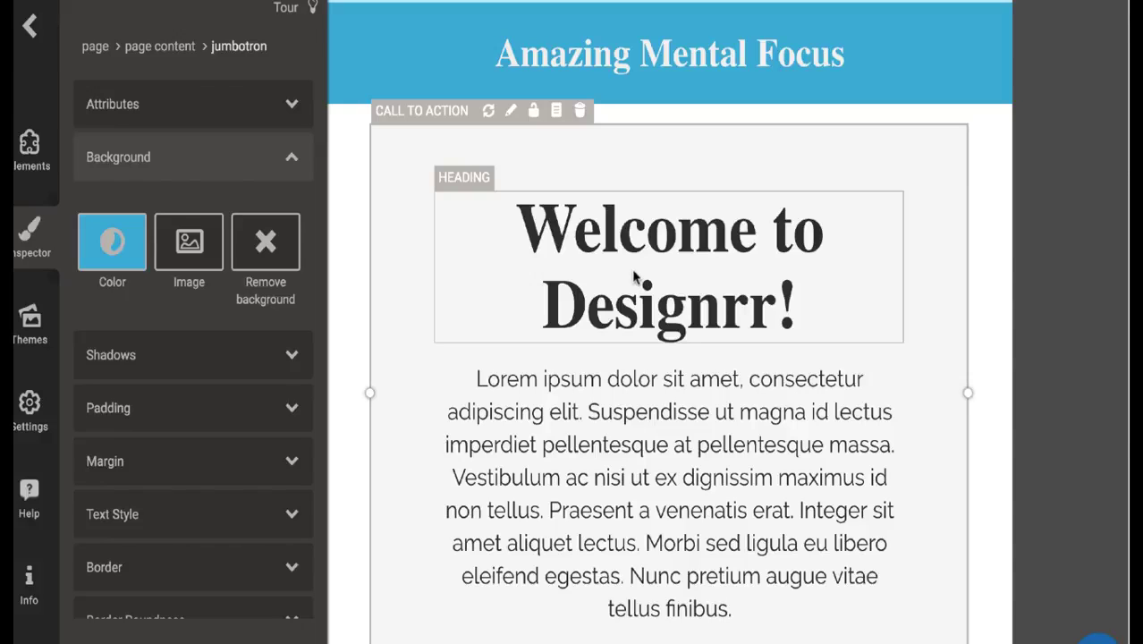
{"action": "scroll", "coordinate": [658, 209], "scroll_direction": "up", "scroll_amount": 2}
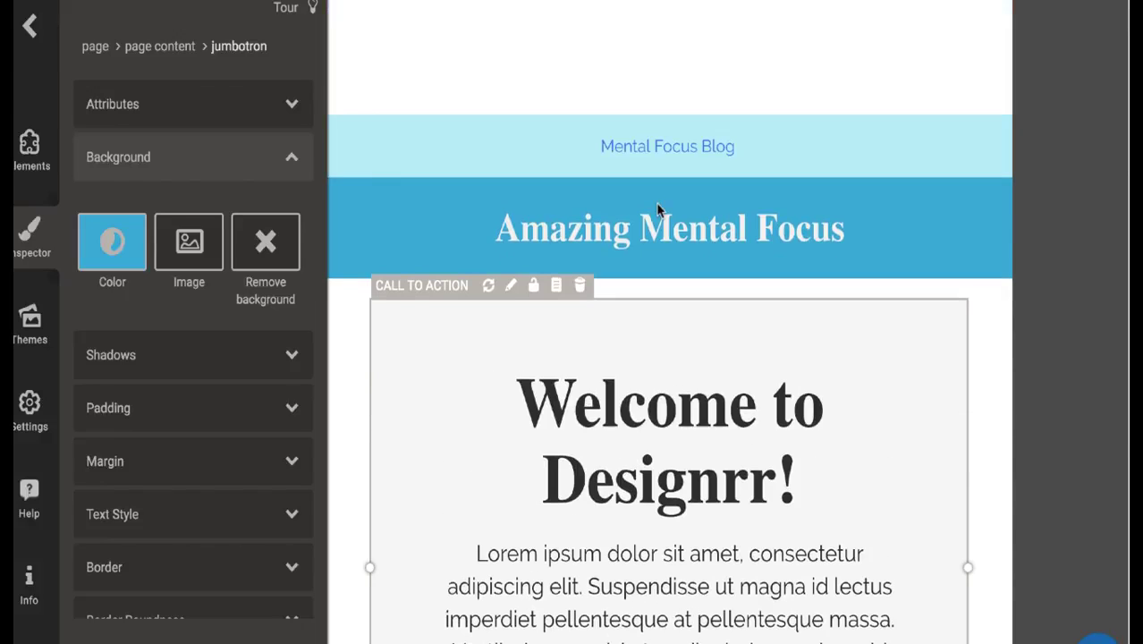
Insert a table of contents between the cover page and the Introduction, using the first format with chapter titles before page numbers.
{"action": "scroll", "coordinate": [658, 208], "scroll_direction": "down", "scroll_amount": 10}
{"action": "scroll", "coordinate": [657, 210], "scroll_direction": "down", "scroll_amount": 20}
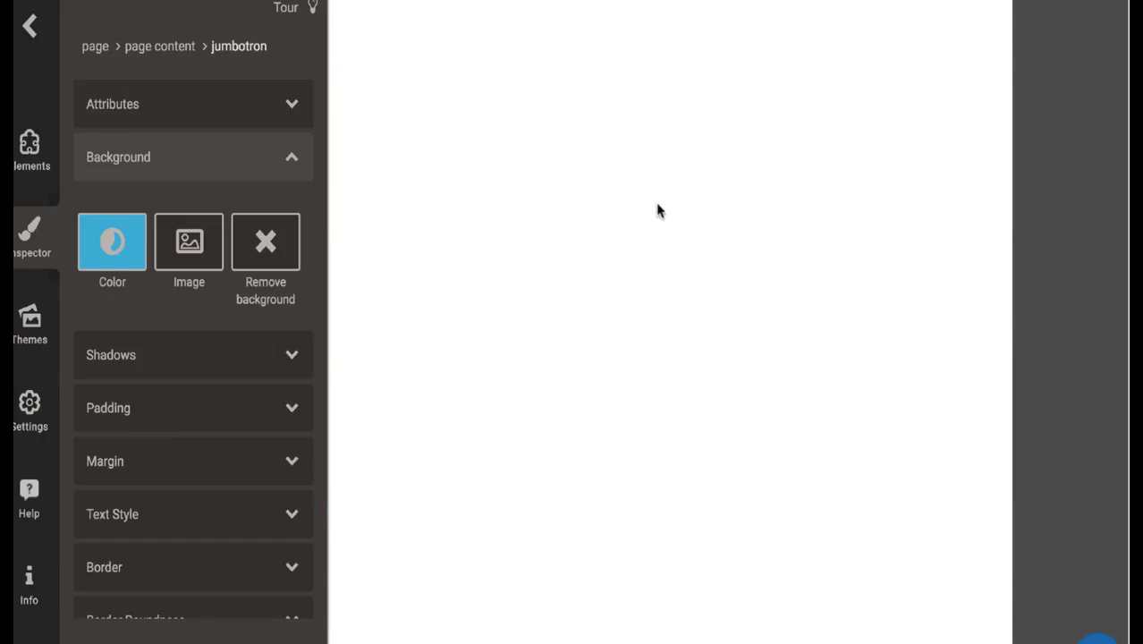
{"action": "scroll", "coordinate": [657, 210], "scroll_direction": "down", "scroll_amount": 15}
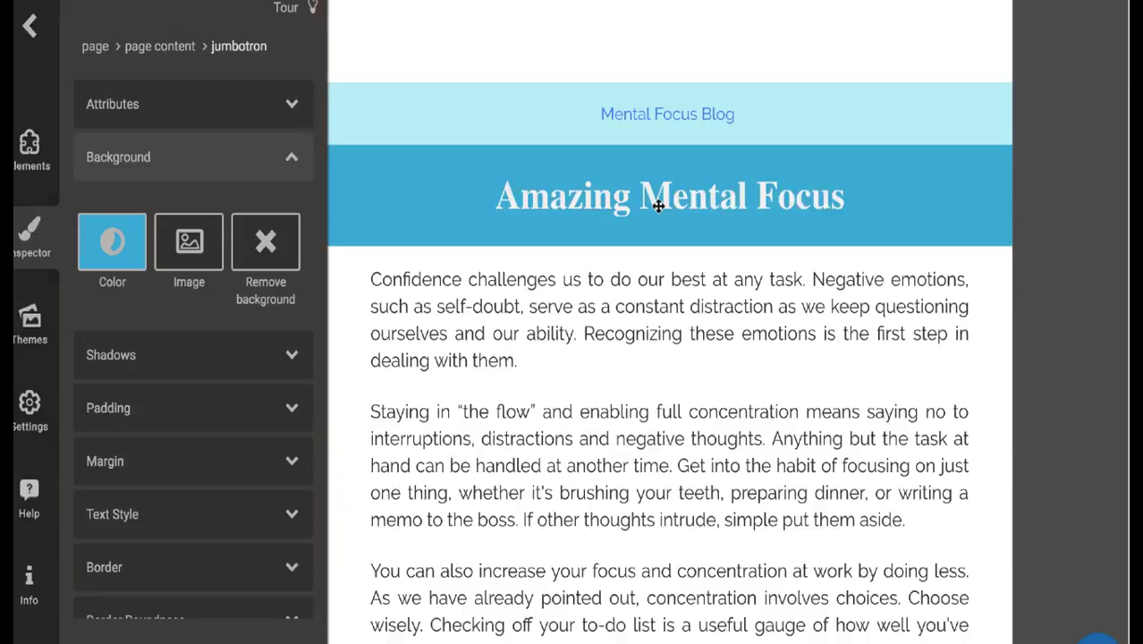
{"action": "scroll", "coordinate": [658, 208], "scroll_direction": "up", "scroll_amount": 20}
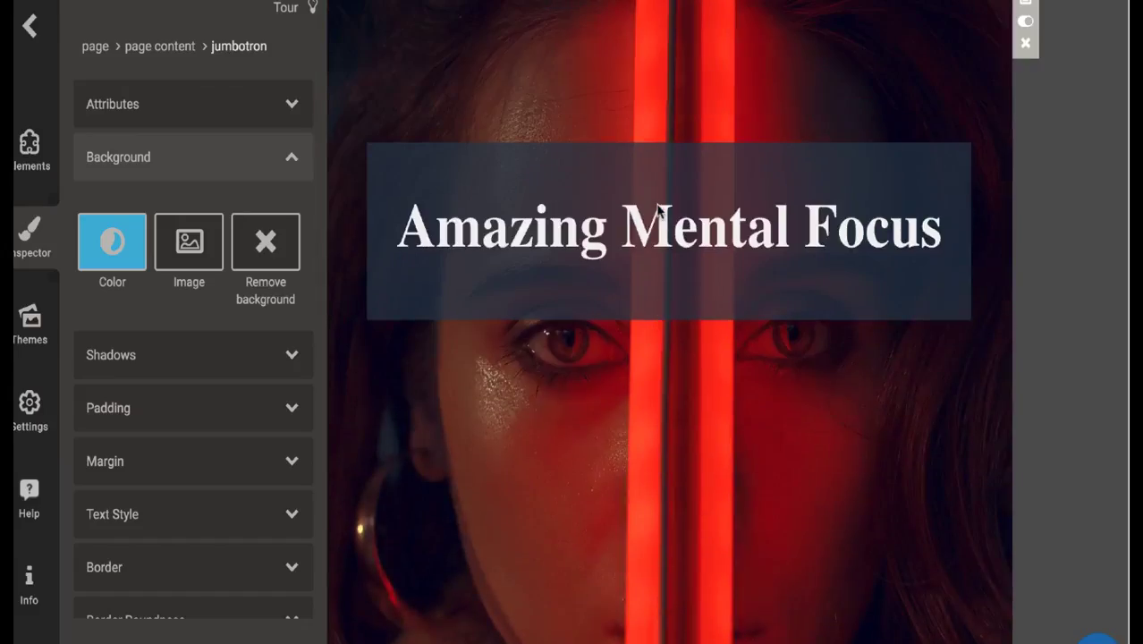
{"action": "scroll", "coordinate": [646, 327], "scroll_direction": "down", "scroll_amount": 5}
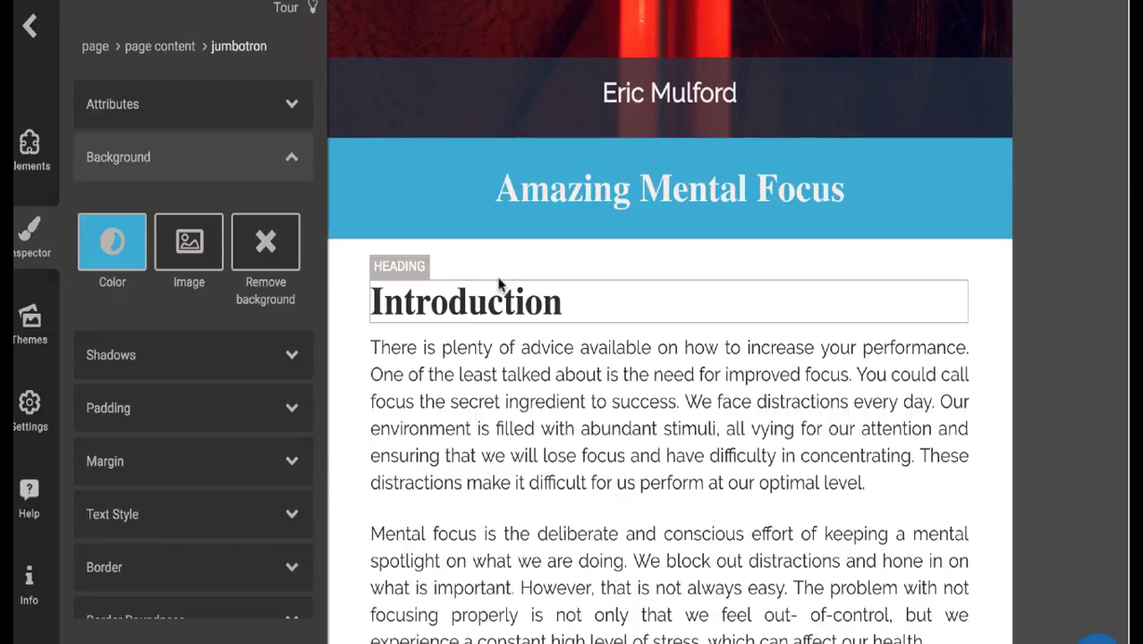
{"action": "left_click", "coordinate": [29, 151]}
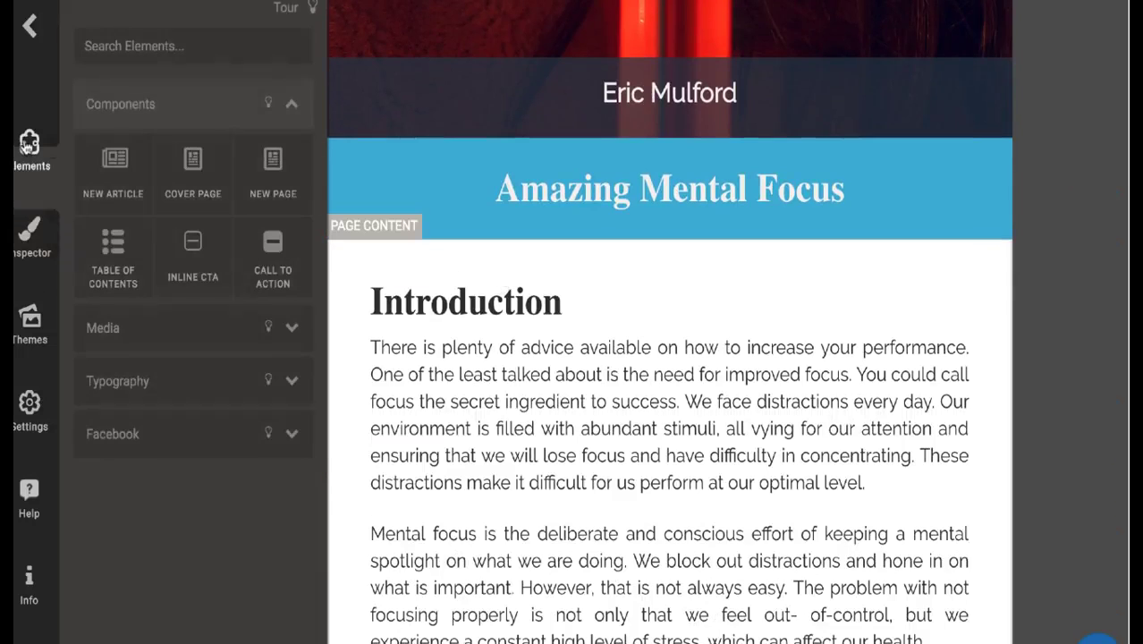
{"action": "left_click_drag", "start_coordinate": [105, 243], "coordinate": [325, 288]}
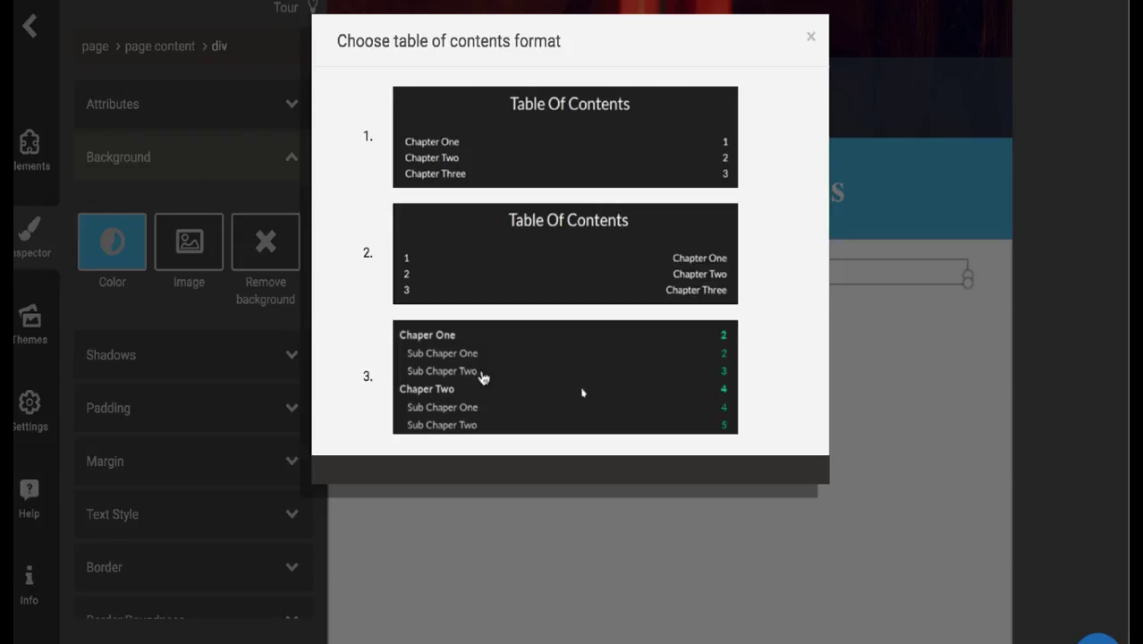
{"action": "left_click", "coordinate": [542, 154]}
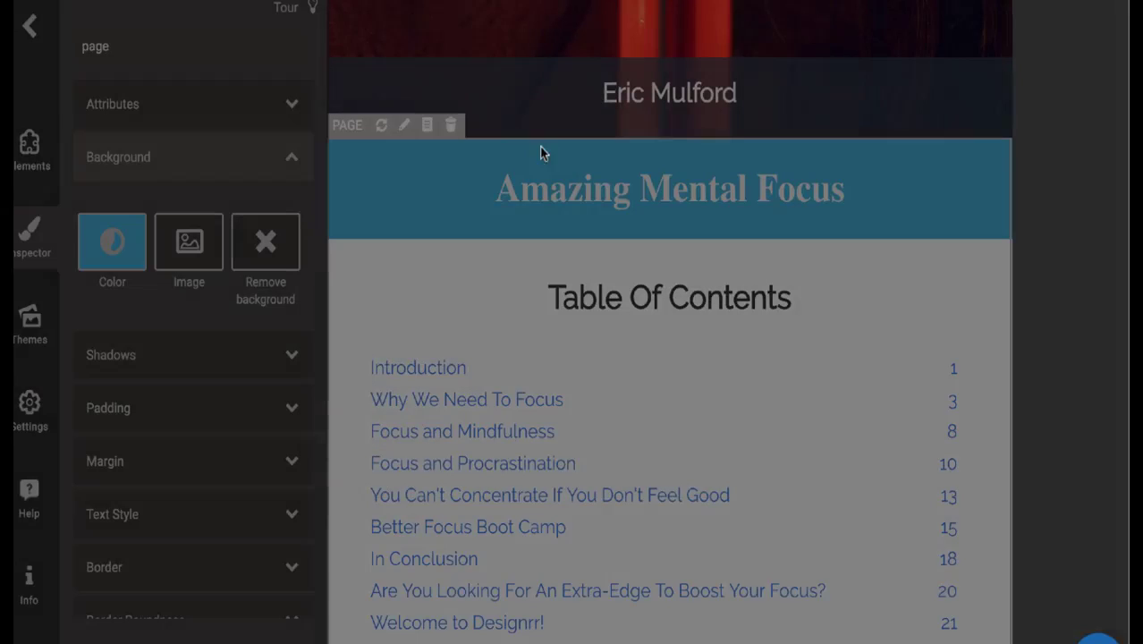
{"action": "scroll", "coordinate": [544, 296], "scroll_direction": "down", "scroll_amount": 1}
{"action": "scroll", "coordinate": [542, 327], "scroll_direction": "down", "scroll_amount": 1}
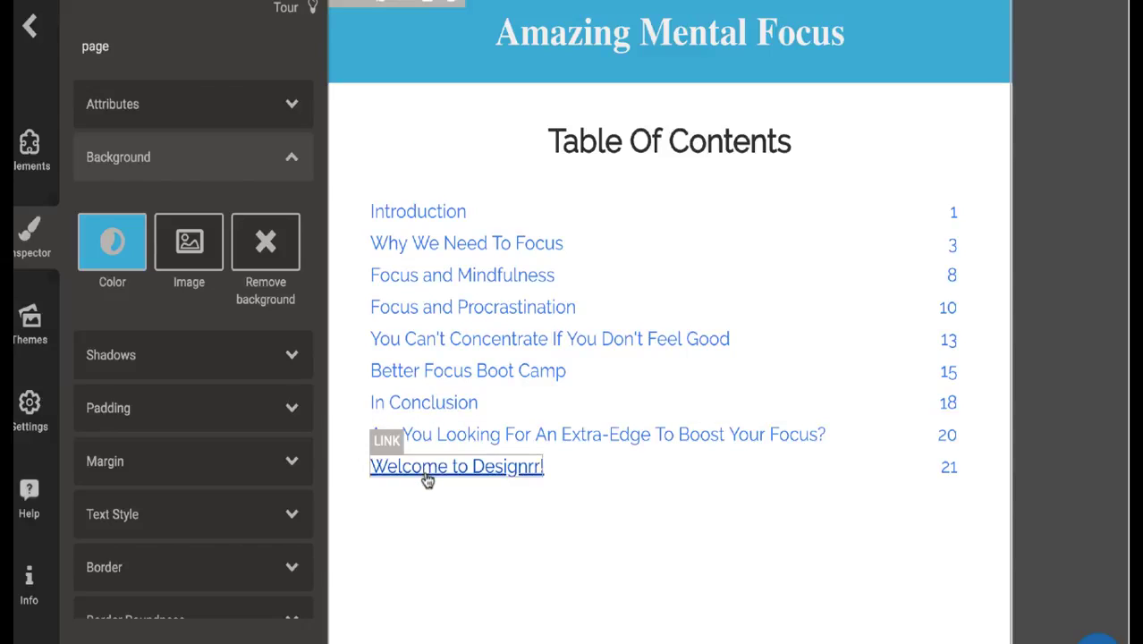
Publish the ebook as a PDF, keeping the prefilled title and author.
{"action": "scroll", "coordinate": [422, 482], "scroll_direction": "down", "scroll_amount": 10}
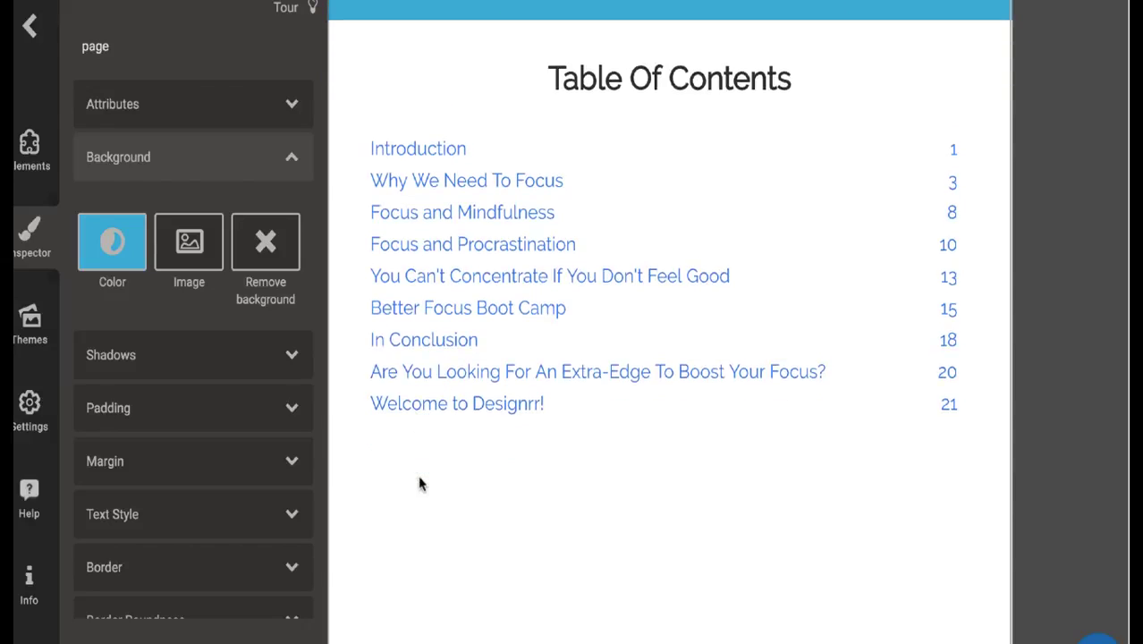
{"action": "scroll", "coordinate": [423, 481], "scroll_direction": "down", "scroll_amount": 3}
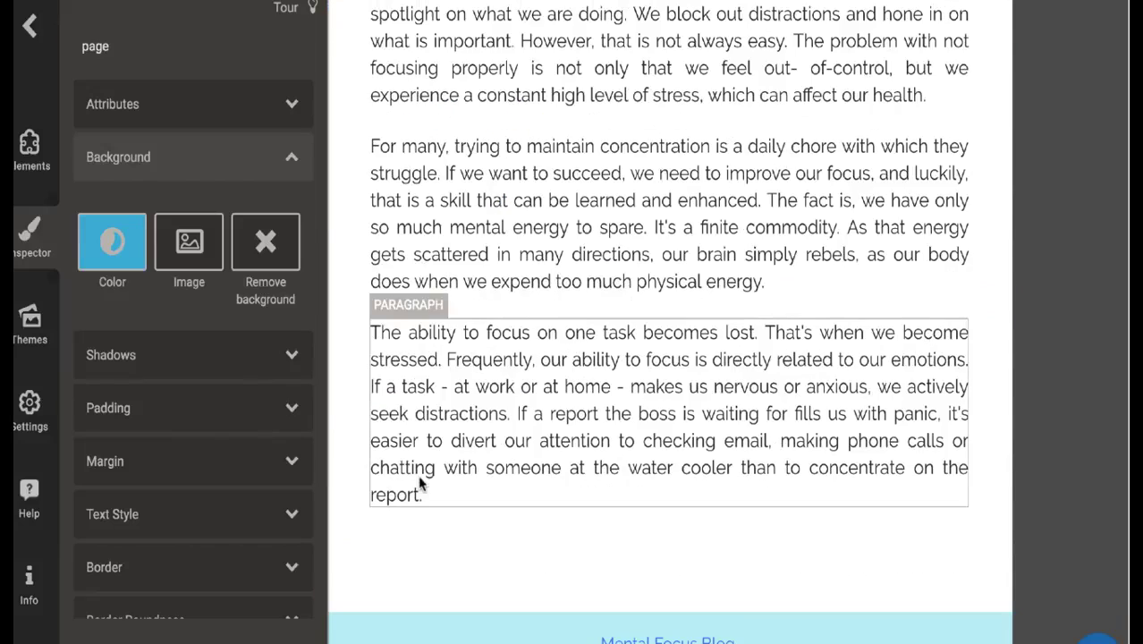
{"action": "scroll", "coordinate": [422, 481], "scroll_direction": "down", "scroll_amount": 4}
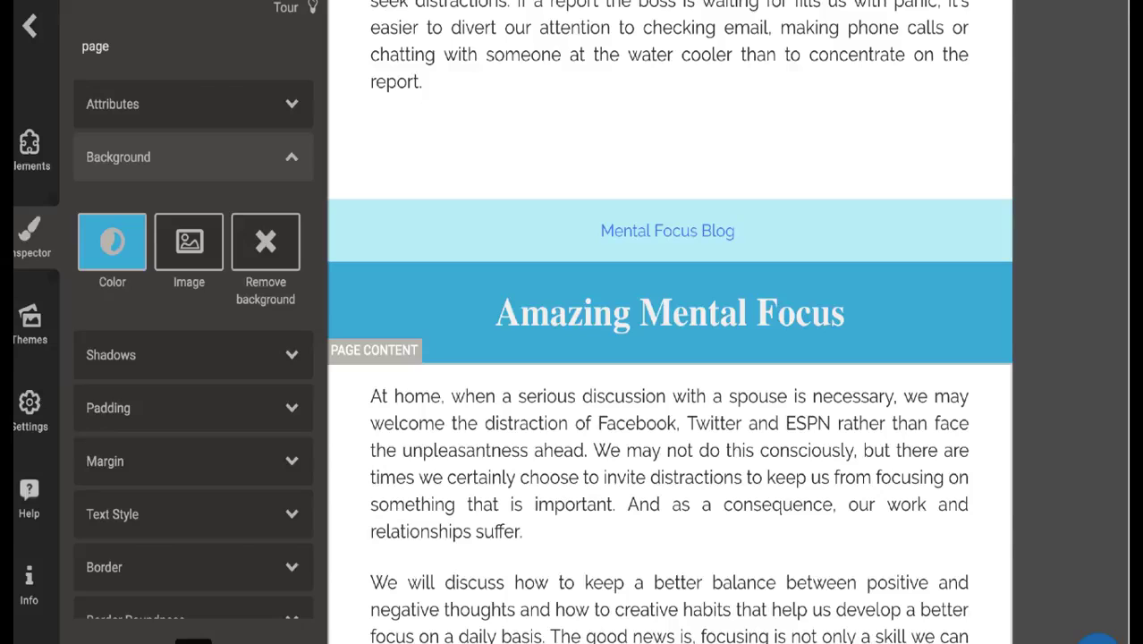
{"action": "left_click", "coordinate": [140, 642]}
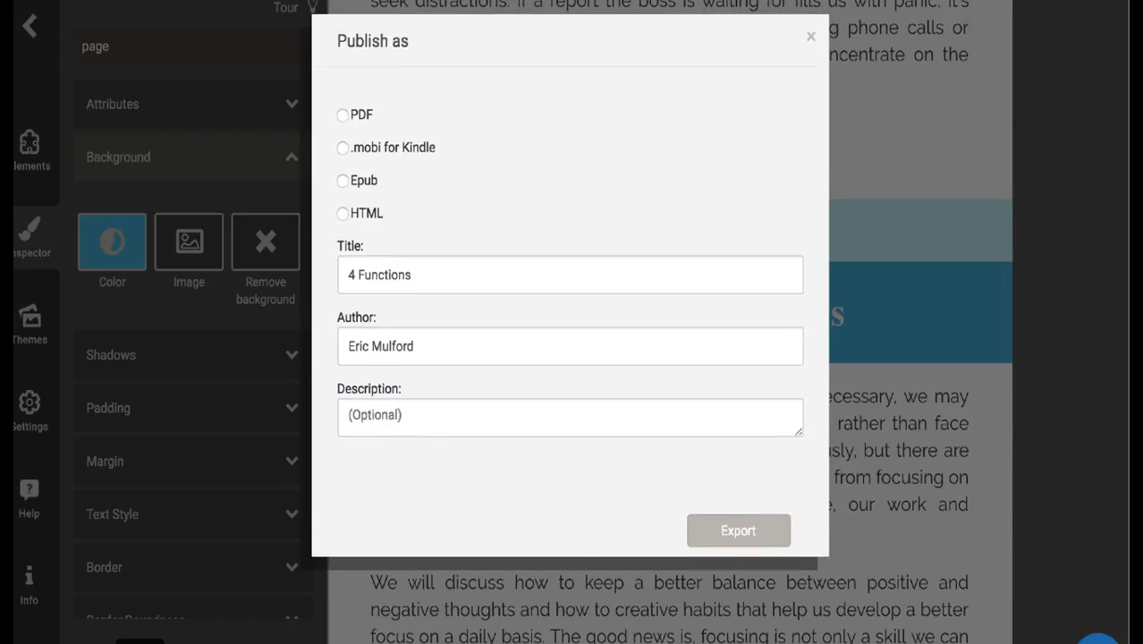
{"action": "left_click_drag", "start_coordinate": [356, 114], "coordinate": [351, 112]}
{"action": "left_click", "coordinate": [740, 529]}
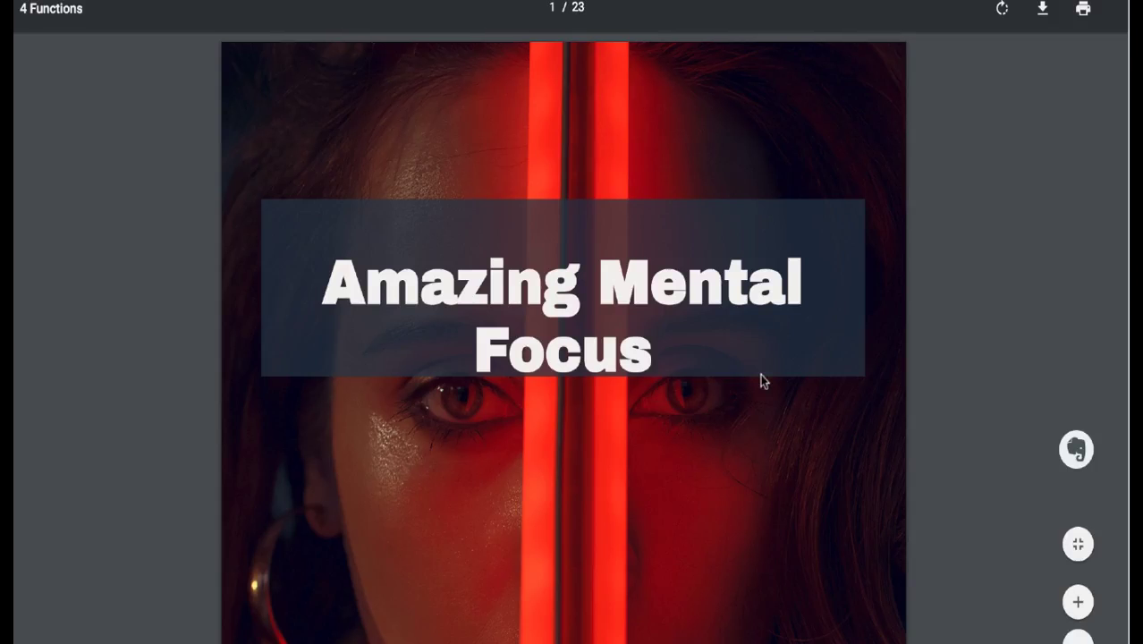
Review the exported PDF from the cover to the "Focus and Mindfulness" chapter, checking the table of contents, headers, footers and page layout.
{"action": "scroll", "coordinate": [762, 381], "scroll_direction": "down", "scroll_amount": 8}
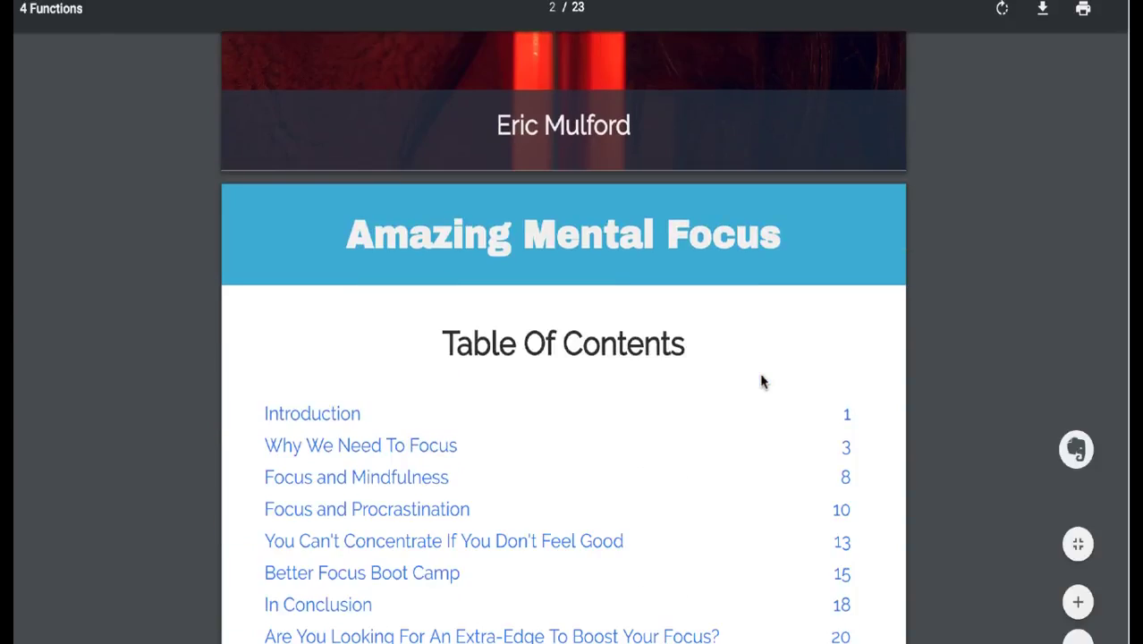
{"action": "scroll", "coordinate": [762, 382], "scroll_direction": "down", "scroll_amount": 3}
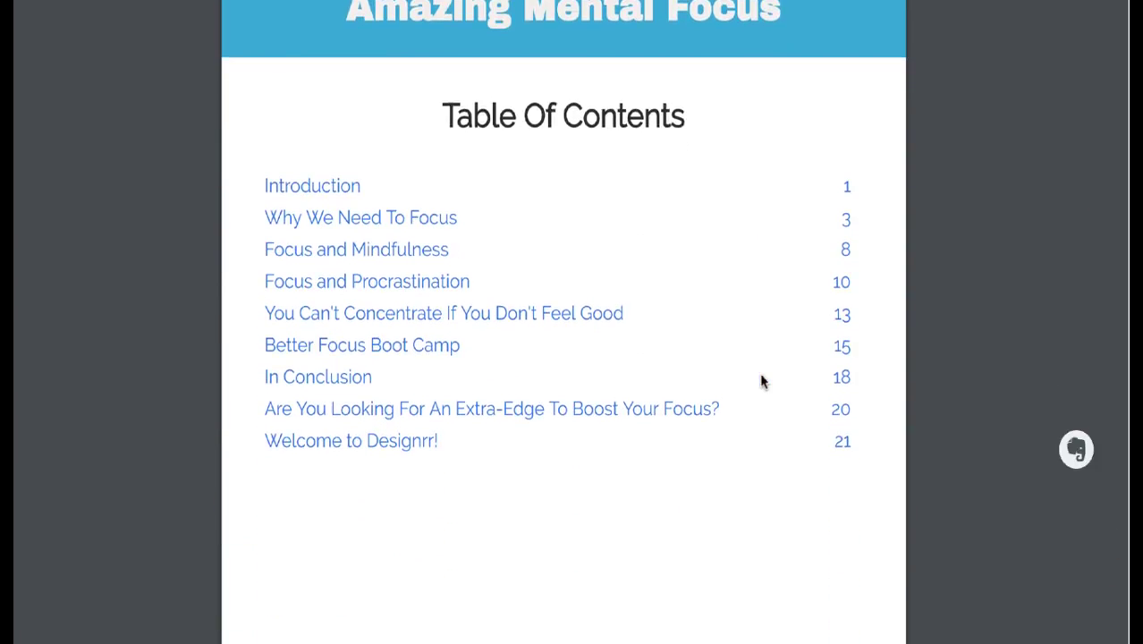
{"action": "scroll", "coordinate": [762, 382], "scroll_direction": "down", "scroll_amount": 1}
{"action": "scroll", "coordinate": [762, 382], "scroll_direction": "down", "scroll_amount": 10}
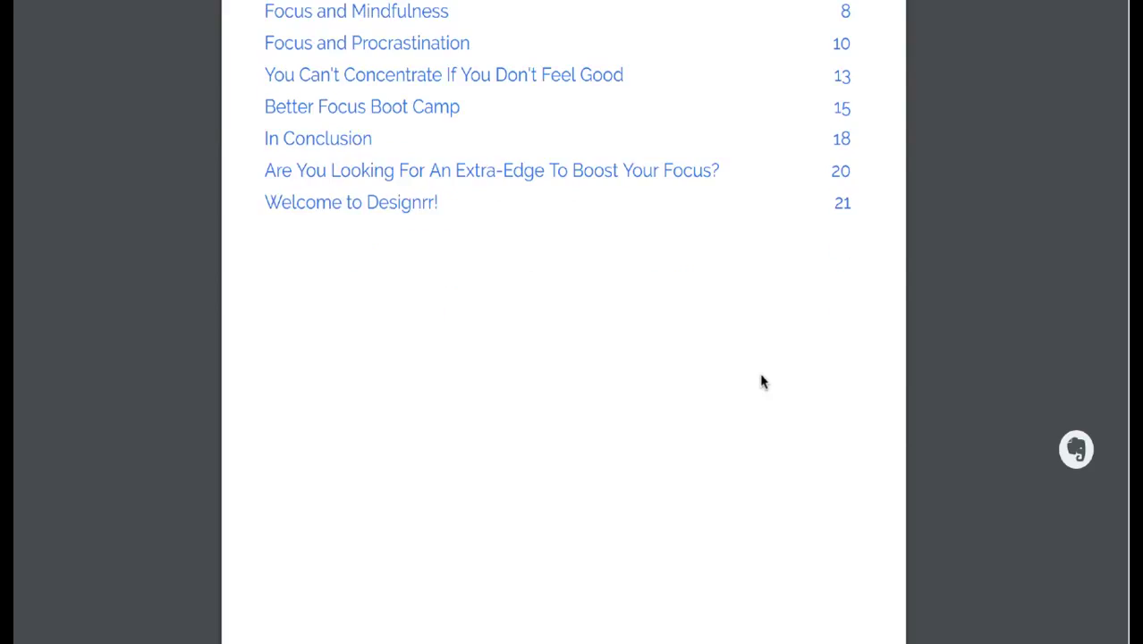
{"action": "scroll", "coordinate": [762, 382], "scroll_direction": "down", "scroll_amount": 8}
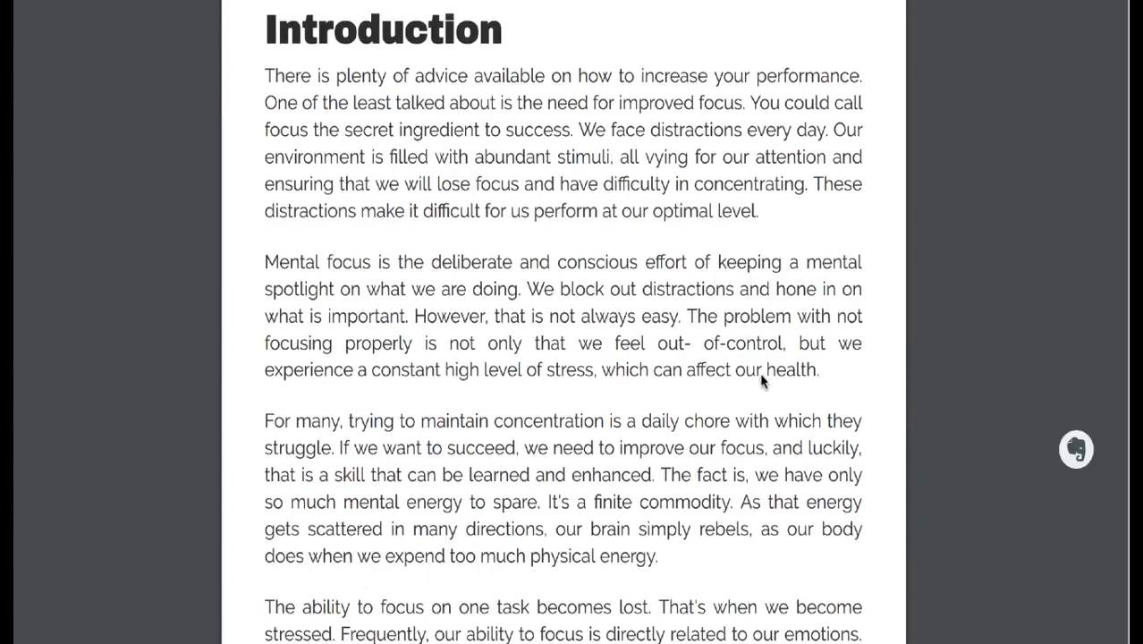
{"action": "scroll", "coordinate": [762, 382], "scroll_direction": "down", "scroll_amount": 8}
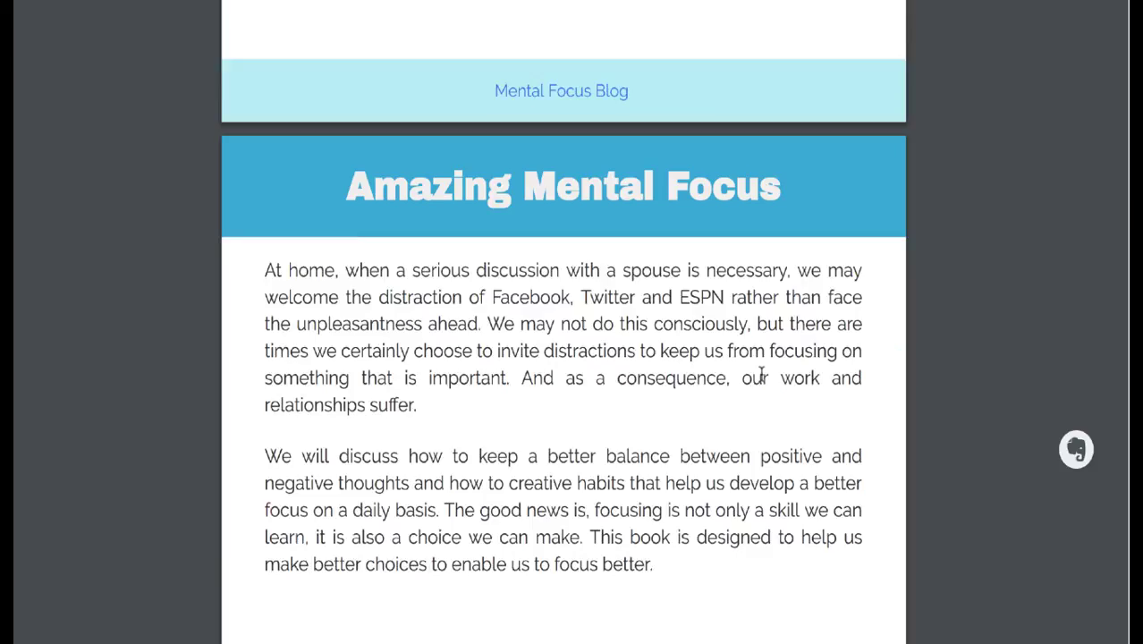
{"action": "scroll", "coordinate": [763, 380], "scroll_direction": "down", "scroll_amount": 6}
{"action": "scroll", "coordinate": [761, 379], "scroll_direction": "down", "scroll_amount": 10}
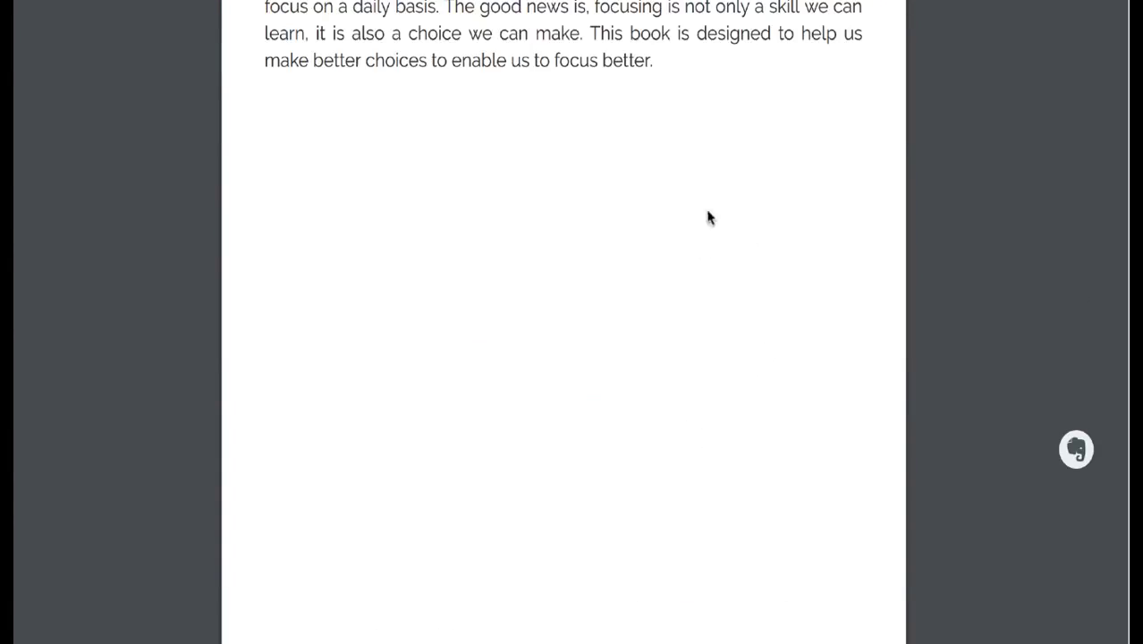
{"action": "scroll", "coordinate": [673, 390], "scroll_direction": "up", "scroll_amount": 8}
{"action": "scroll", "coordinate": [673, 391], "scroll_direction": "down", "scroll_amount": 1}
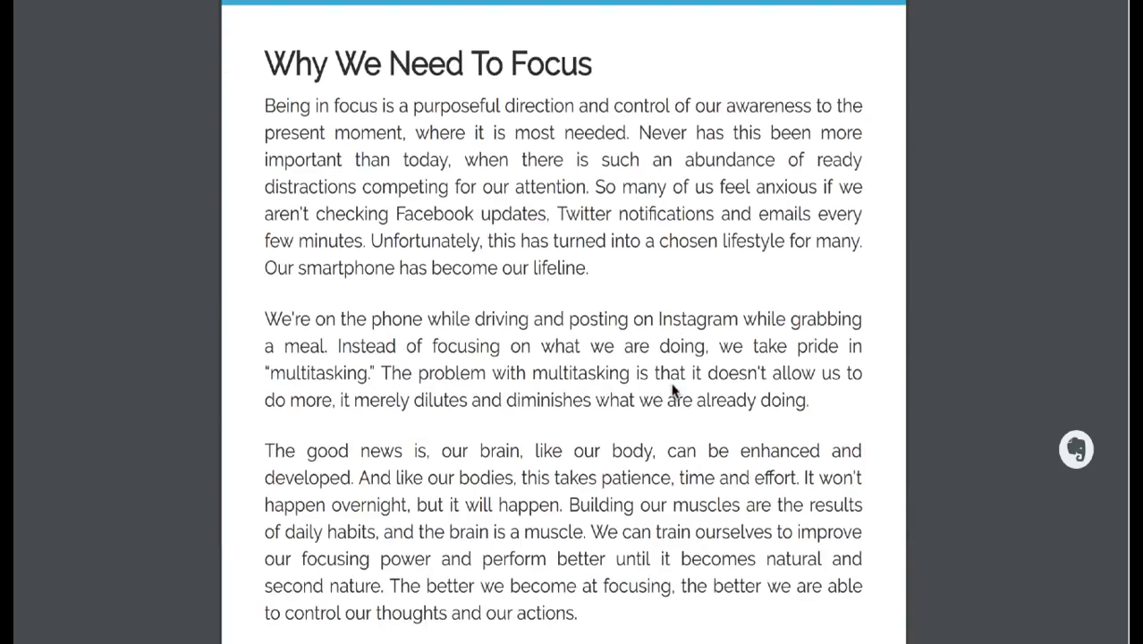
{"action": "scroll", "coordinate": [673, 391], "scroll_direction": "down", "scroll_amount": 10}
{"action": "scroll", "coordinate": [673, 391], "scroll_direction": "down", "scroll_amount": 10}
{"action": "scroll", "coordinate": [672, 391], "scroll_direction": "down", "scroll_amount": 10}
{"action": "scroll", "coordinate": [673, 391], "scroll_direction": "down", "scroll_amount": 8}
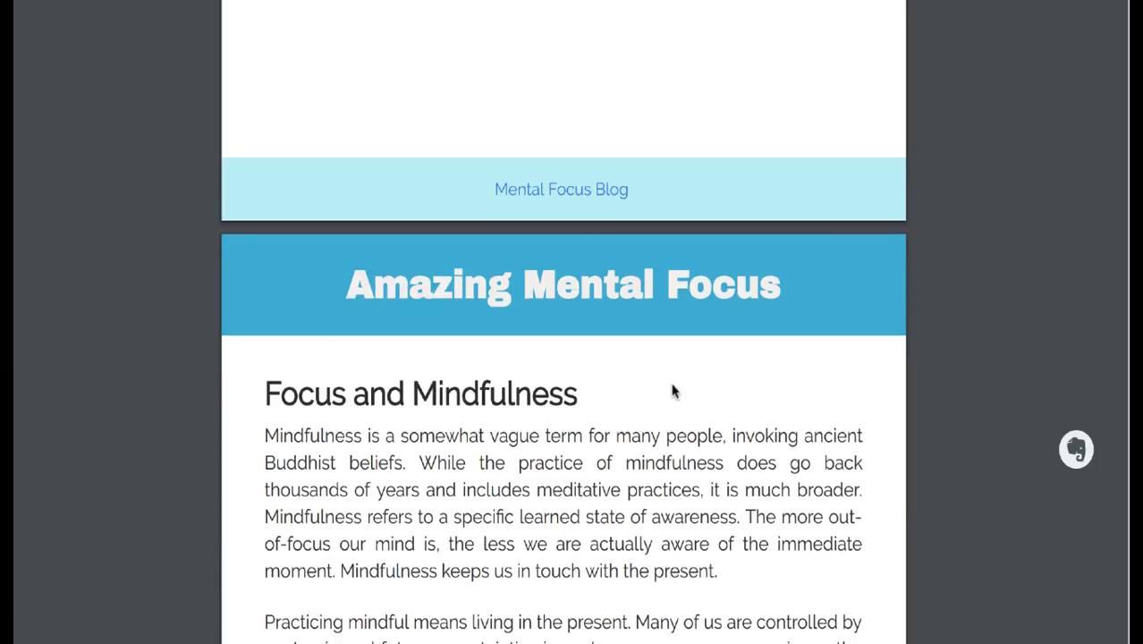